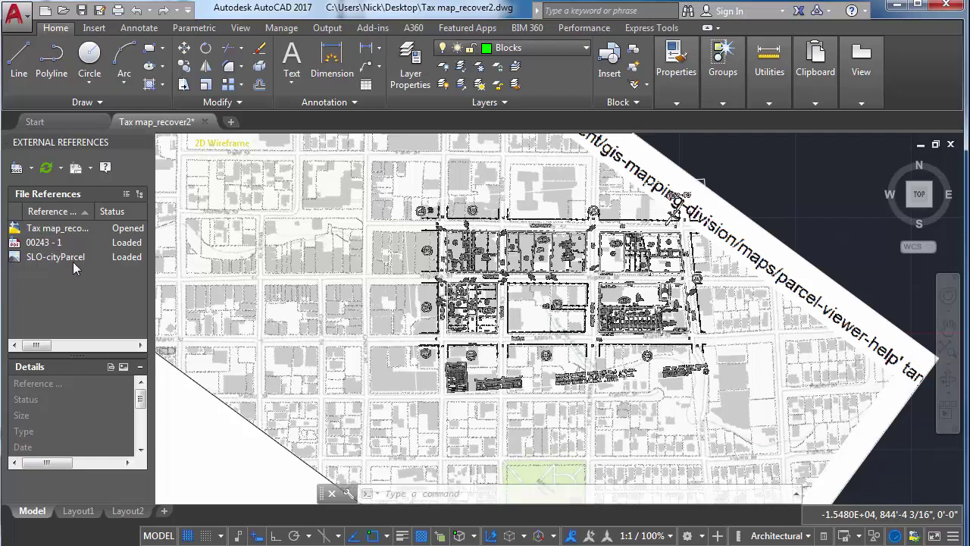
Send the SLO-cityParcel image to the back of the draw order.
{"action": "left_click", "coordinate": [44, 245]}
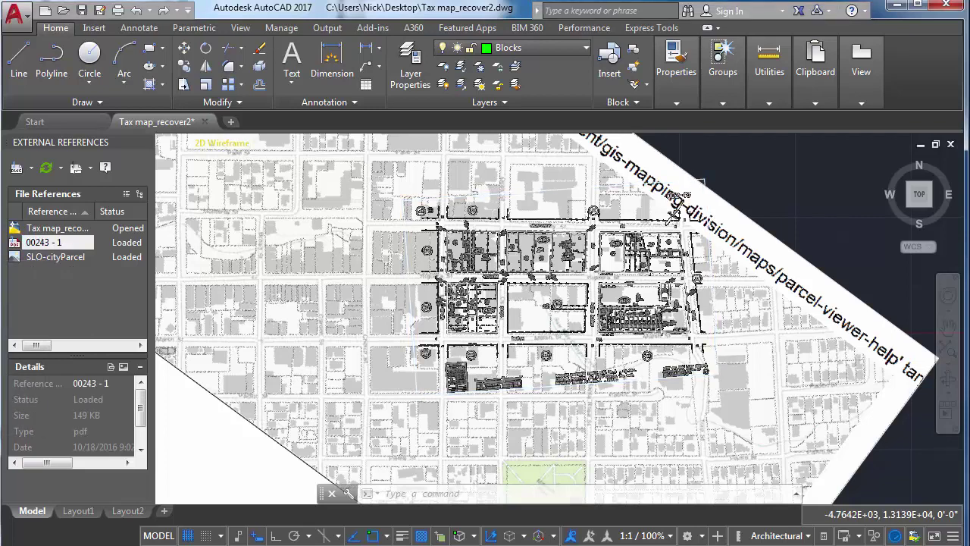
{"action": "left_click", "coordinate": [830, 262]}
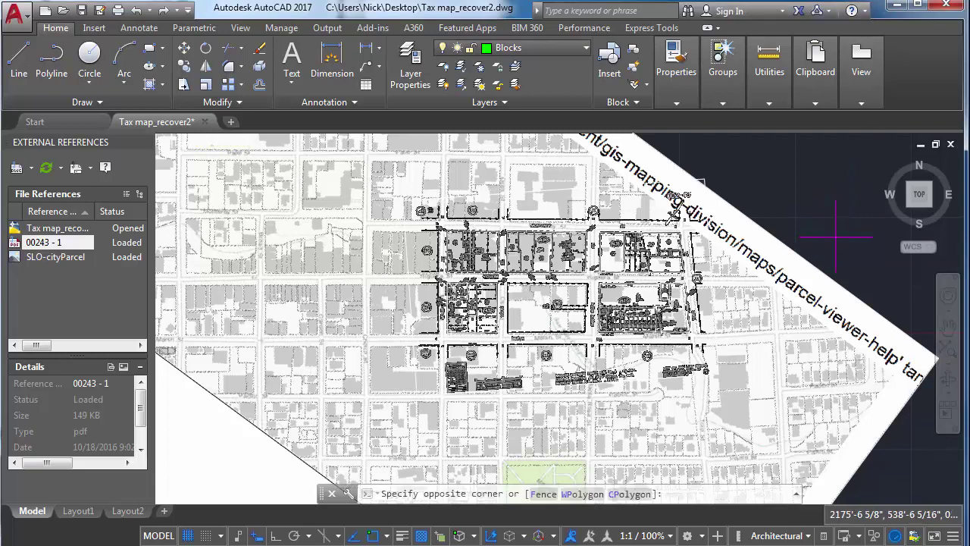
{"action": "left_click", "coordinate": [802, 197]}
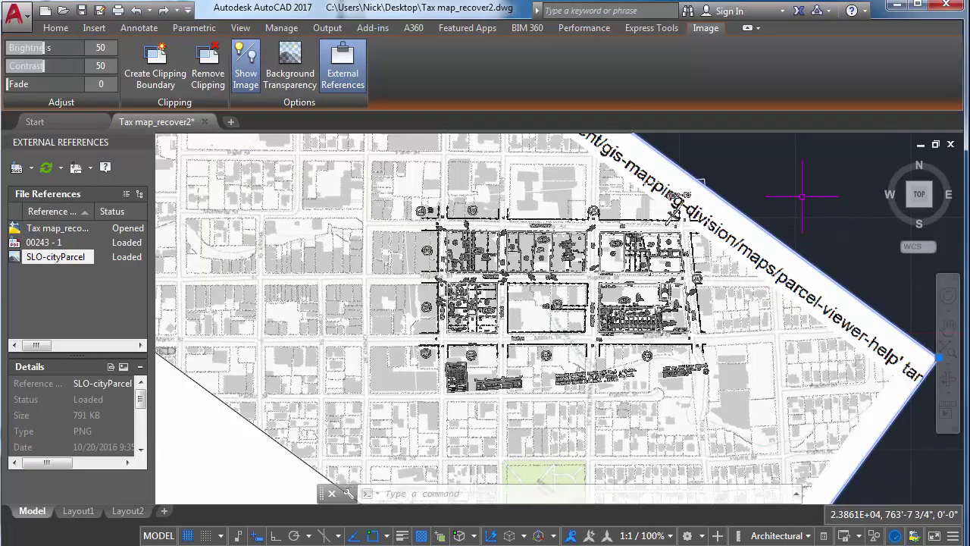
{"action": "type", "text": "Draworder"}
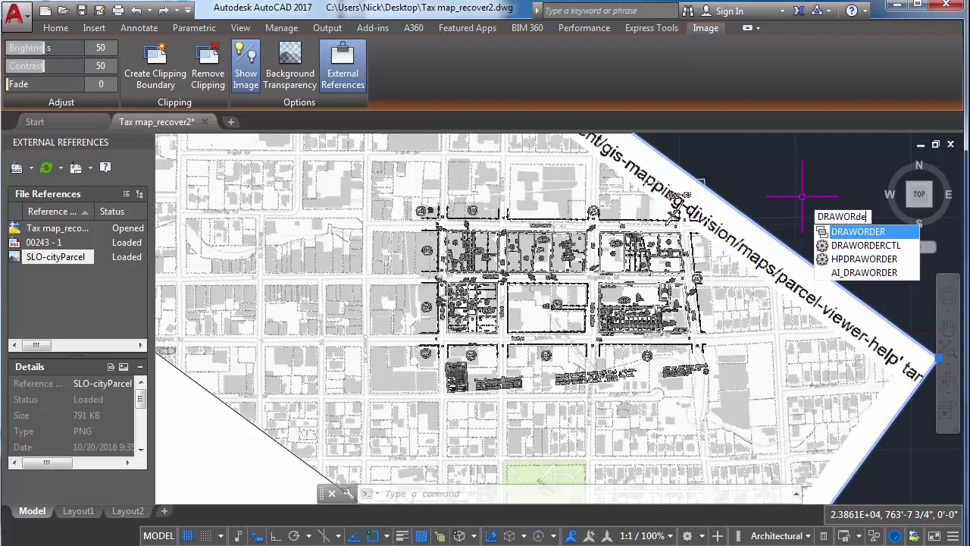
{"action": "key", "text": "Return"}
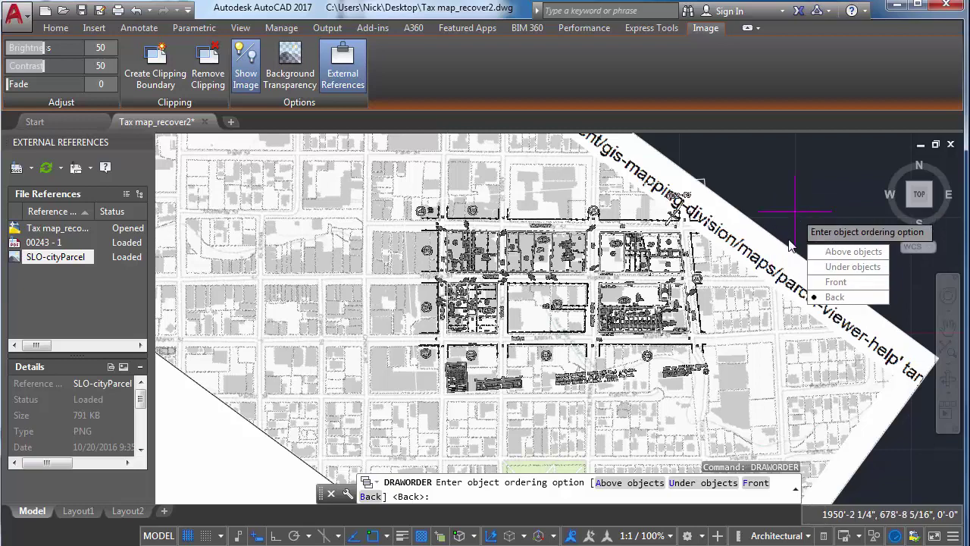
{"action": "left_click", "coordinate": [837, 301]}
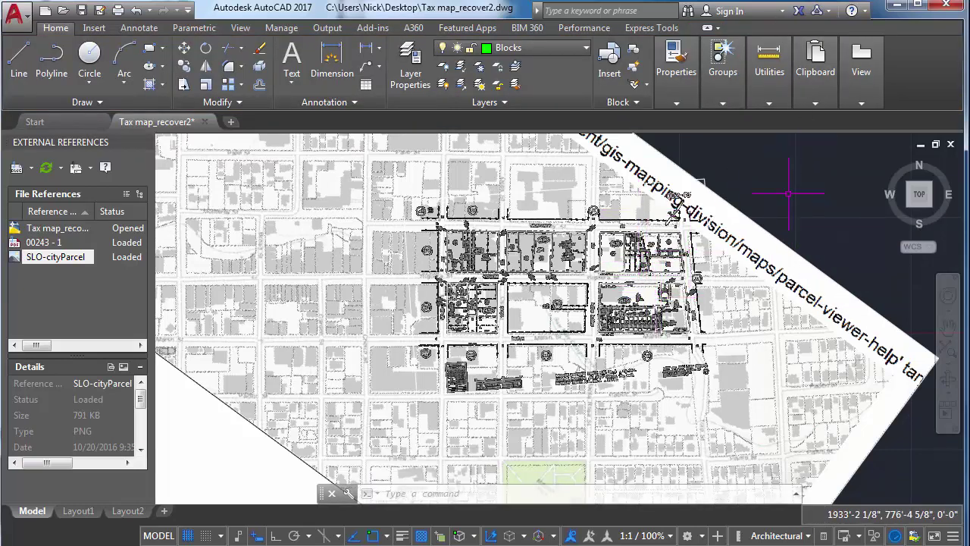
Toggle the Parcel Map layer's visibility off and back on in the layer properties.
{"action": "left_click", "coordinate": [412, 74]}
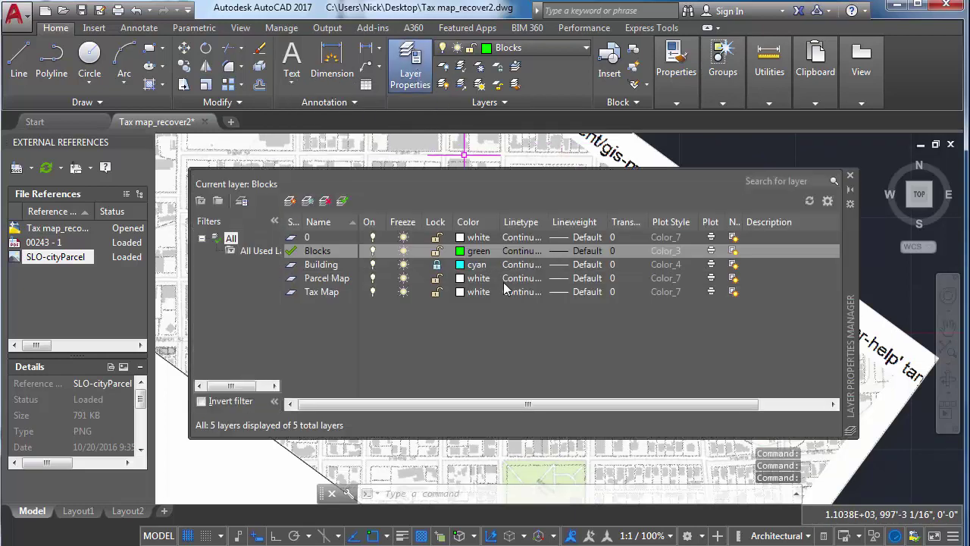
{"action": "left_click", "coordinate": [372, 278]}
{"action": "left_click", "coordinate": [372, 278]}
{"action": "left_click", "coordinate": [372, 292]}
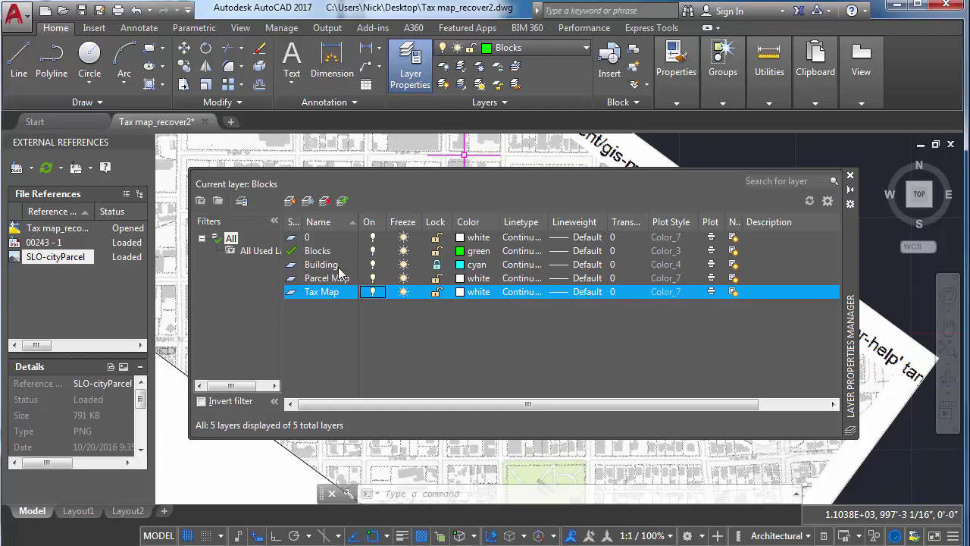
{"action": "left_click", "coordinate": [851, 175]}
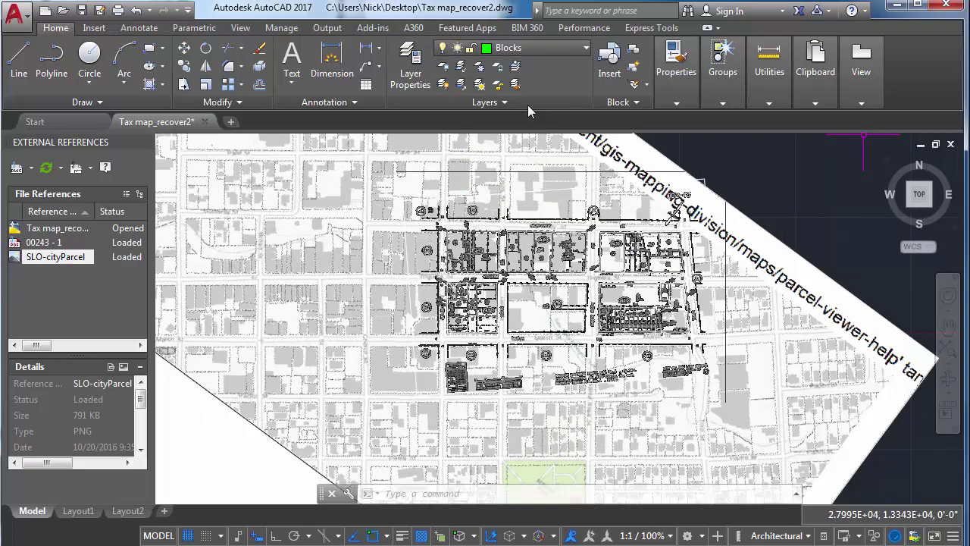
Turn off the Parcel Map layer, with Blocks as the current layer.
{"action": "left_click", "coordinate": [562, 53]}
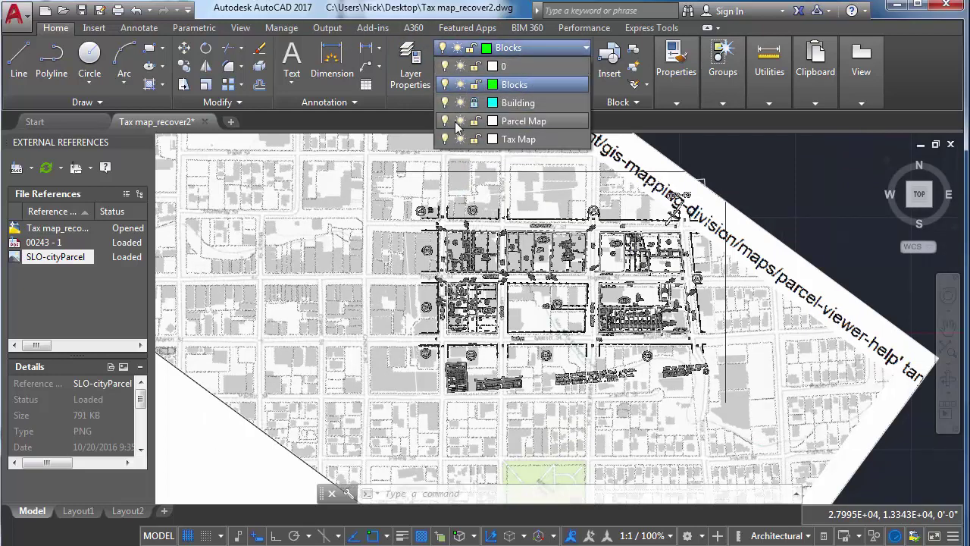
{"action": "left_click", "coordinate": [445, 122]}
{"action": "left_click", "coordinate": [445, 121]}
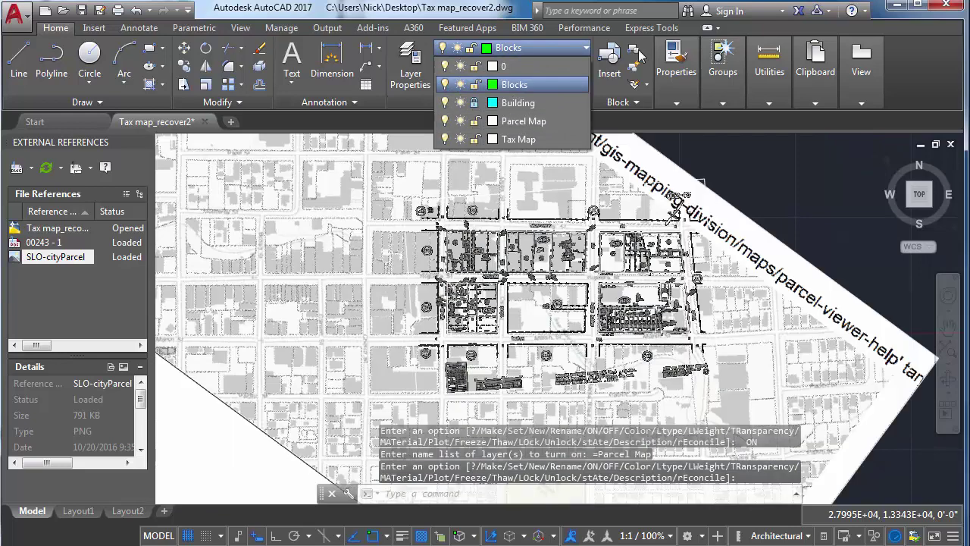
{"action": "left_click", "coordinate": [557, 49]}
{"action": "left_click", "coordinate": [556, 49]}
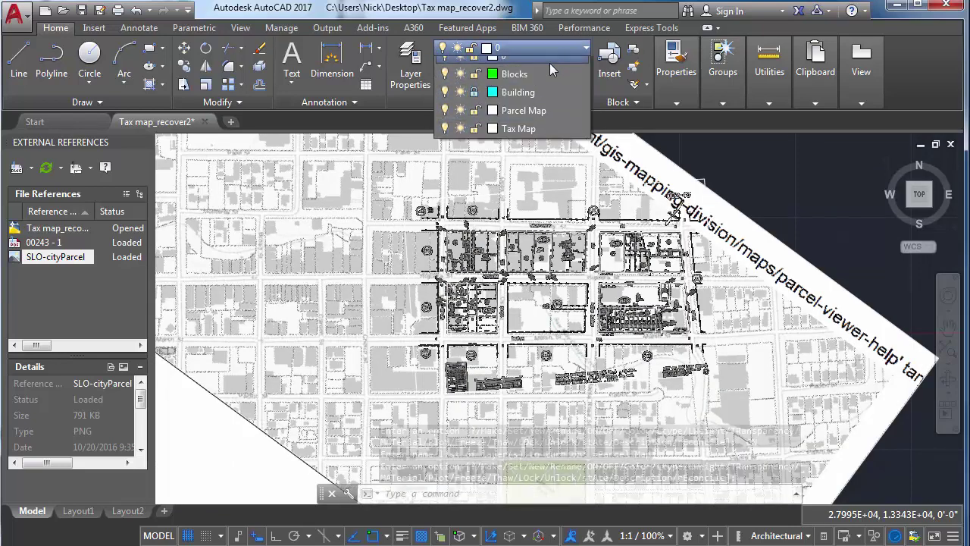
{"action": "left_click", "coordinate": [548, 84]}
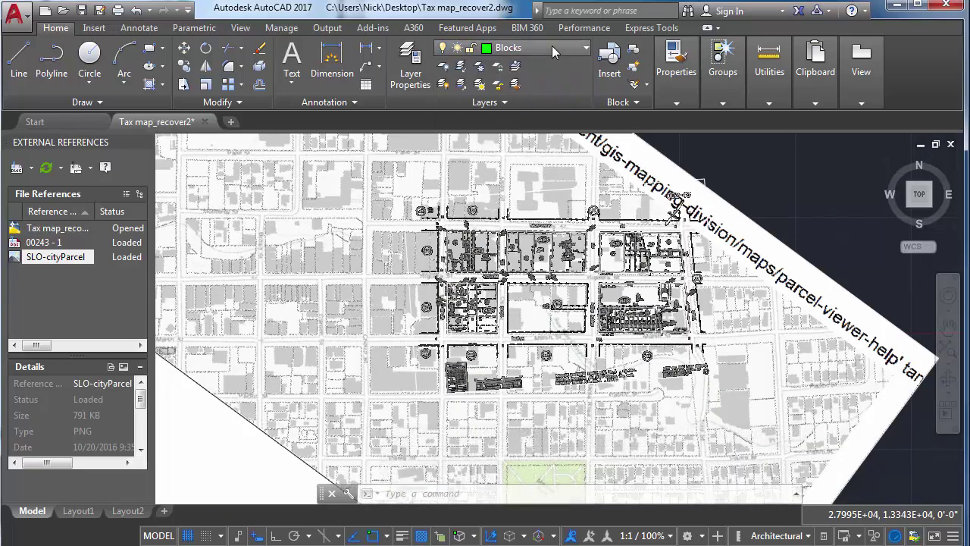
{"action": "left_click", "coordinate": [552, 47]}
{"action": "left_click", "coordinate": [445, 122]}
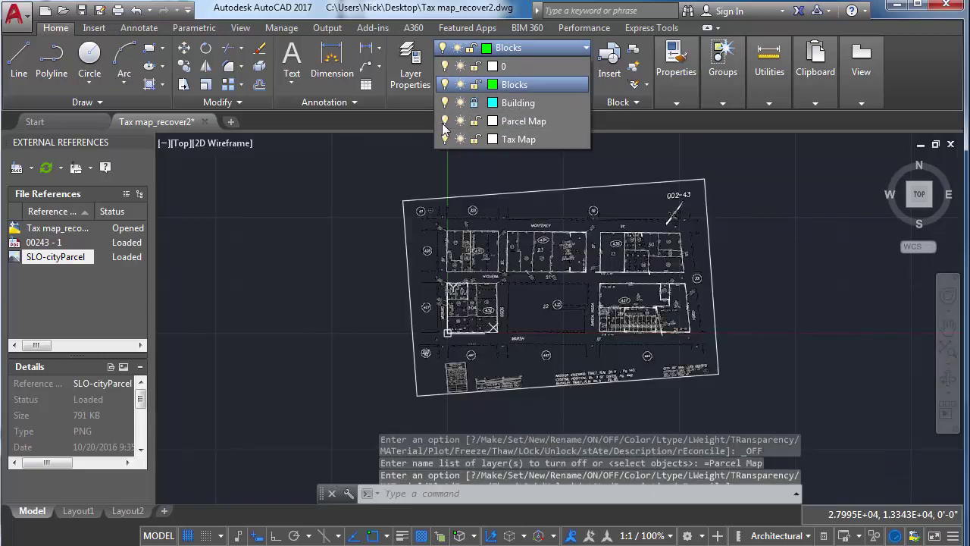
Draw a horizontal polyline about 1390' long along the north side of Higuera Street, from Morro Street to just past block 436.
{"action": "scroll", "coordinate": [464, 250], "scroll_direction": "up", "scroll_amount": 6}
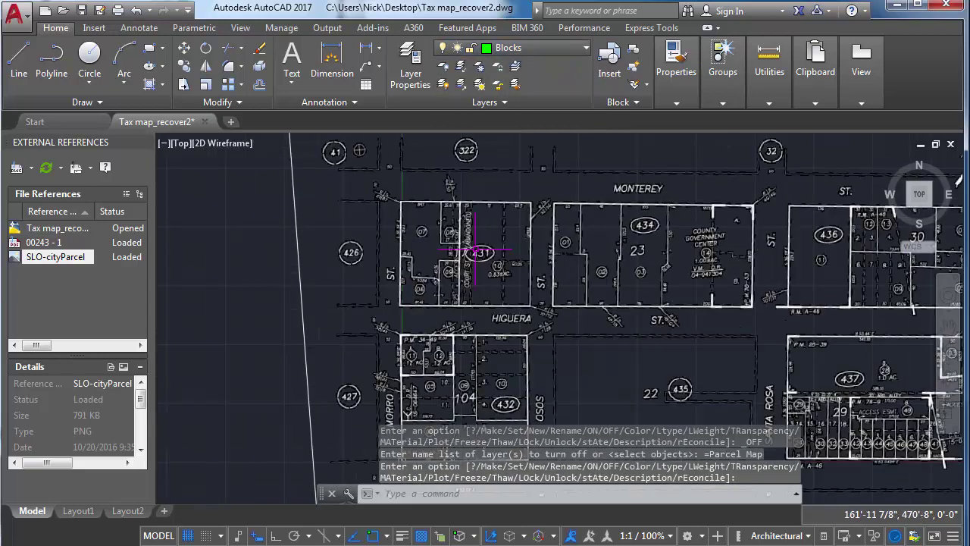
{"action": "type", "text": "pl"}
{"action": "key", "text": "Return"}
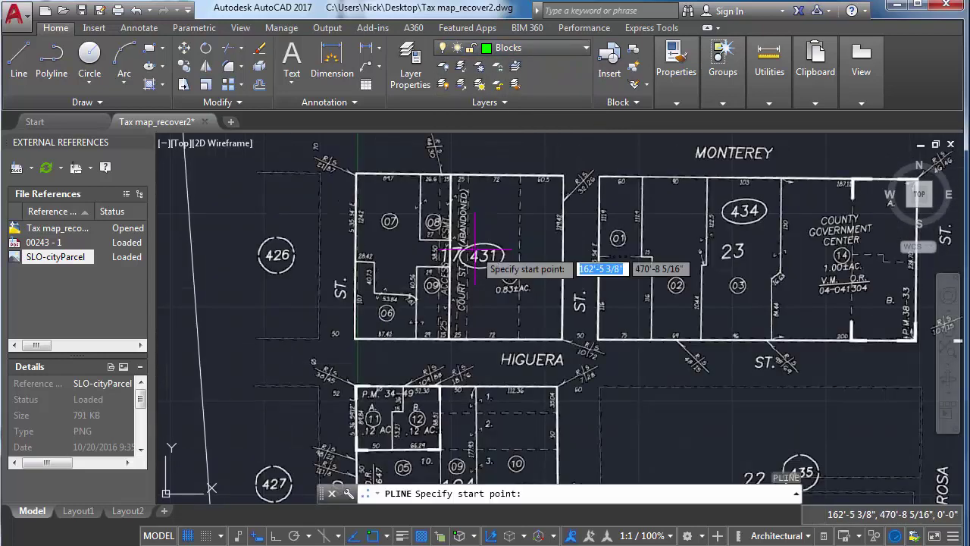
{"action": "middle_click_drag", "start_coordinate": [370, 338], "coordinate": [258, 312]}
{"action": "middle_click_drag", "start_coordinate": [450, 339], "coordinate": [386, 338]}
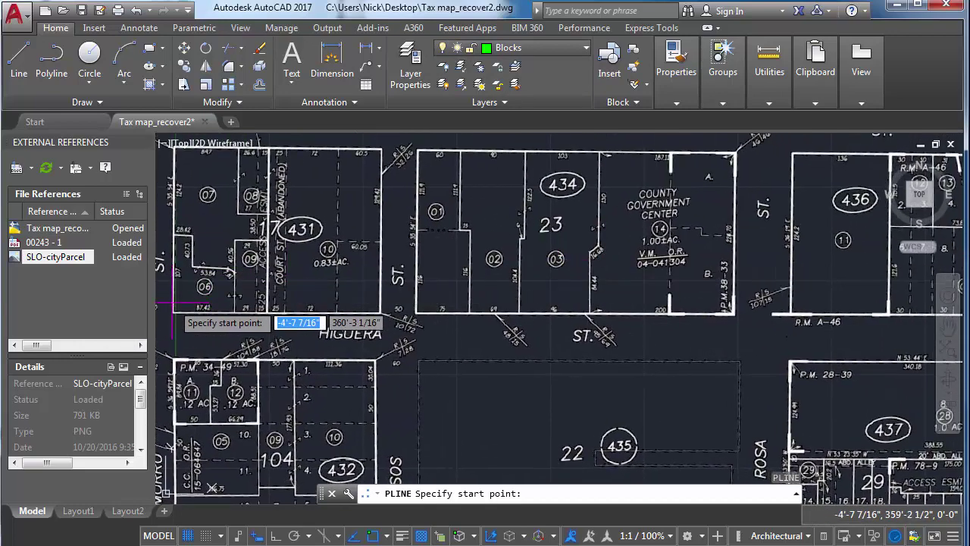
{"action": "middle_click_drag", "start_coordinate": [159, 314], "coordinate": [337, 343]}
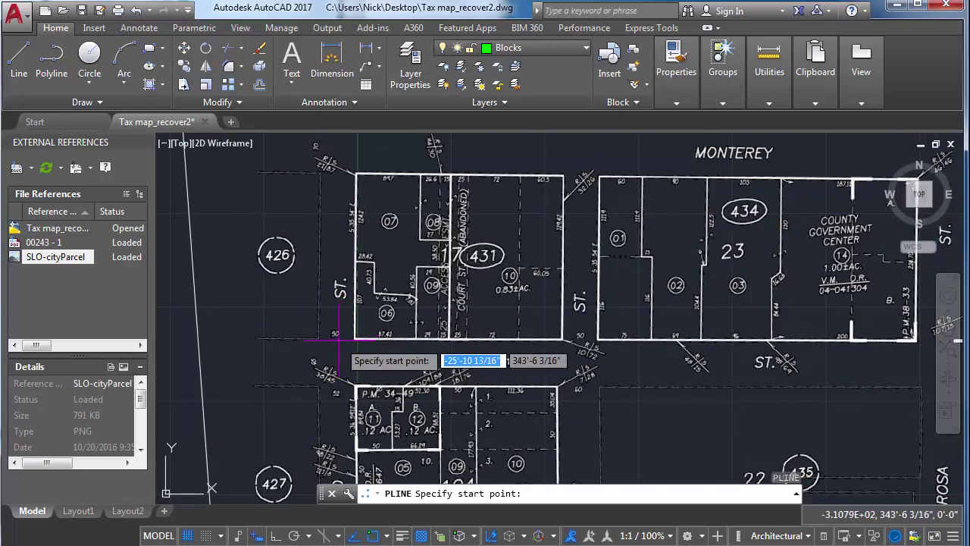
{"action": "left_click", "coordinate": [354, 338]}
{"action": "middle_click_drag", "start_coordinate": [664, 319], "coordinate": [234, 306]}
{"action": "middle_click_drag", "start_coordinate": [621, 323], "coordinate": [514, 323]}
{"action": "key", "text": "F8"}
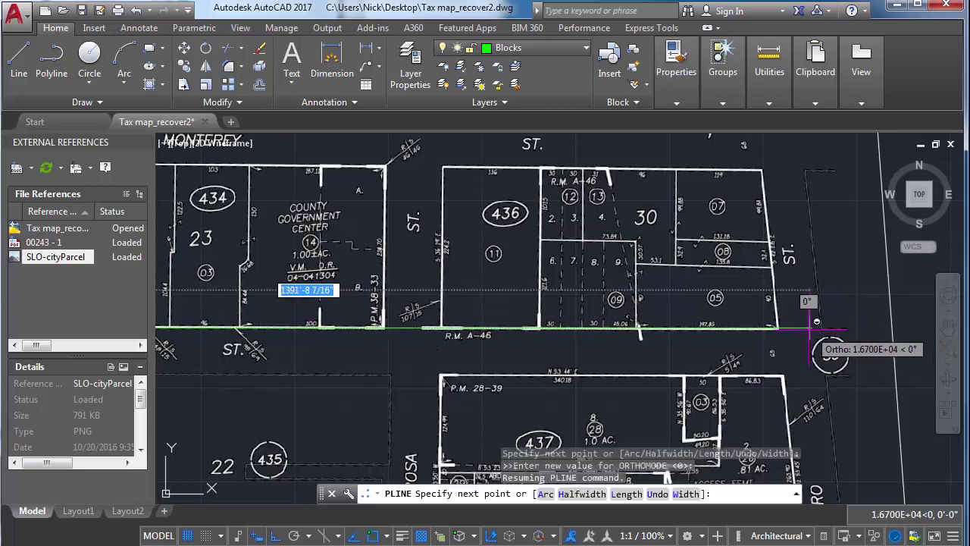
{"action": "left_click", "coordinate": [781, 328]}
{"action": "key", "text": "Return"}
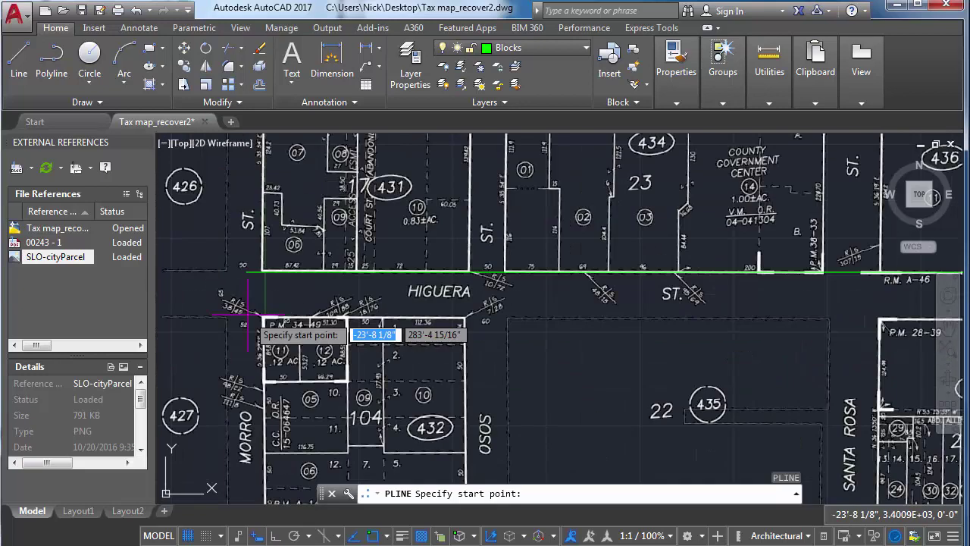
Draw a horizontal polyline along the south side of Higuera Street, from Morro Street to just past block 437.
{"action": "left_click", "coordinate": [248, 315]}
{"action": "middle_click_drag", "start_coordinate": [601, 318], "coordinate": [106, 320]}
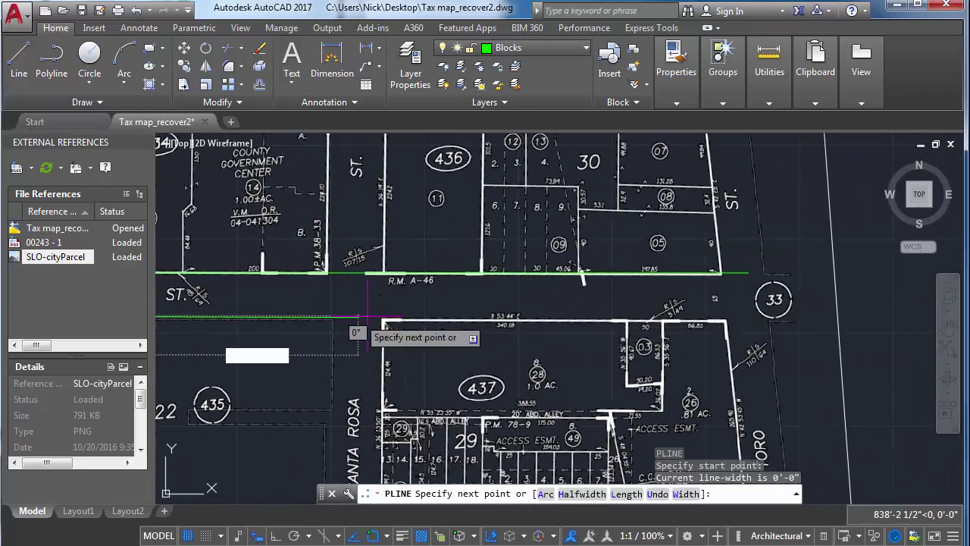
{"action": "left_click", "coordinate": [750, 316]}
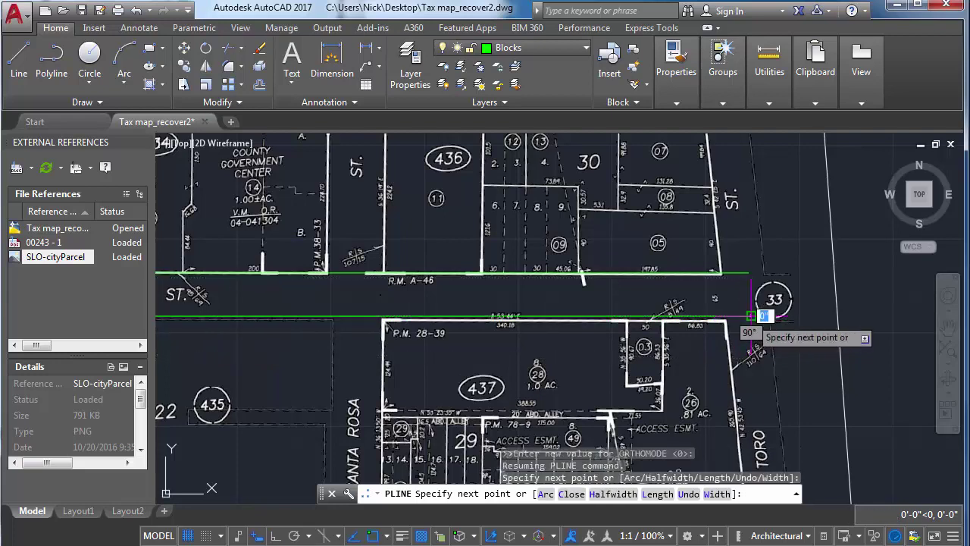
{"action": "key", "text": "Return"}
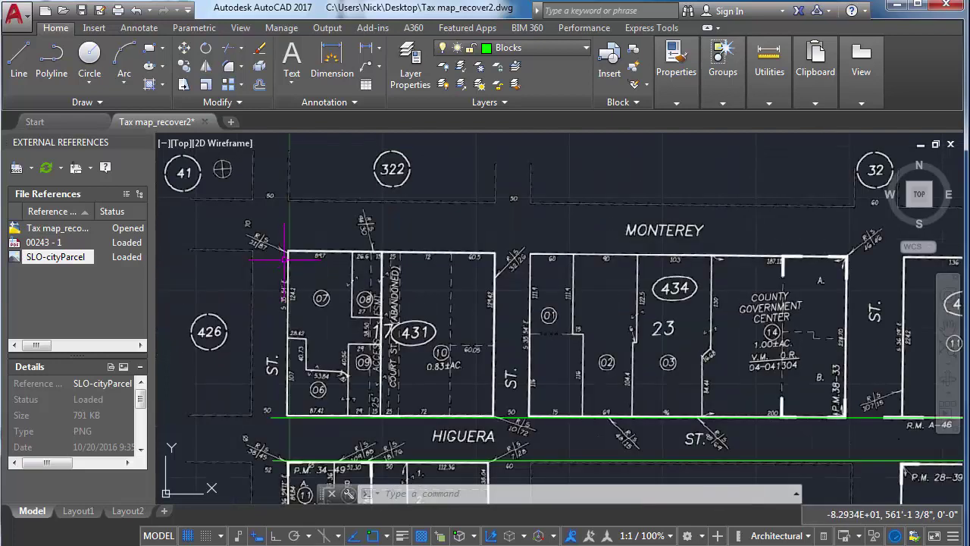
Draw a horizontal polyline along the south side of Monterey Street, from just west of block 431 to just past block 436.
{"action": "key", "text": "Return"}
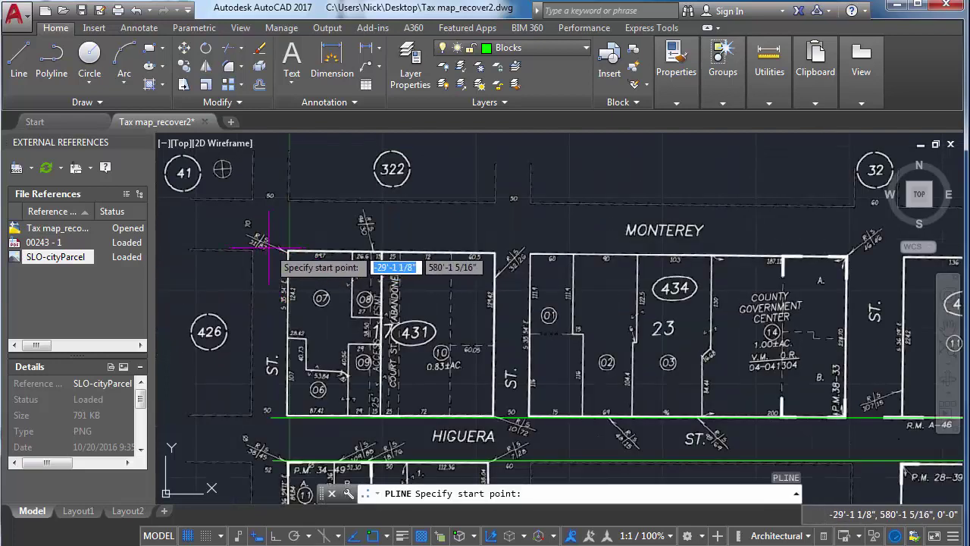
{"action": "left_click", "coordinate": [273, 251]}
{"action": "middle_click_drag", "start_coordinate": [675, 269], "coordinate": [212, 260]}
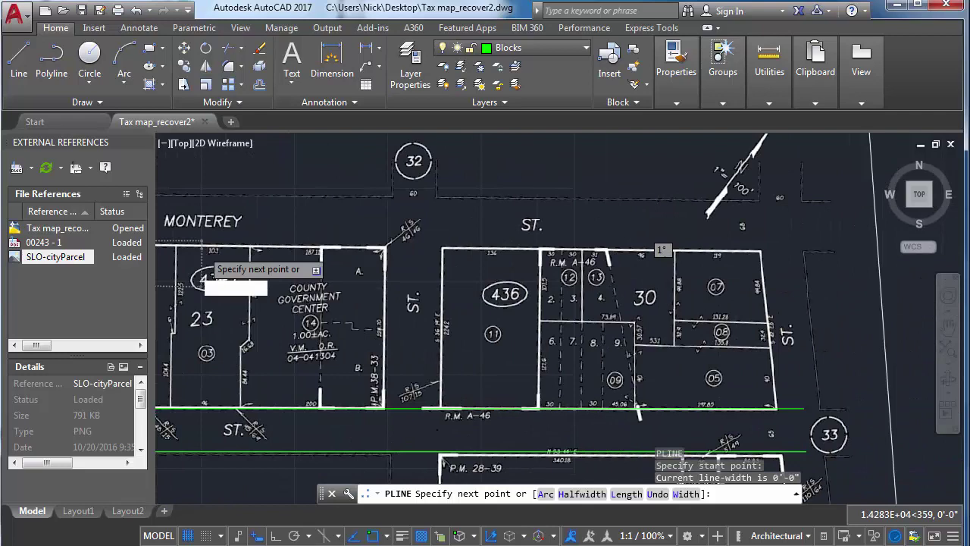
{"action": "key", "text": "F8"}
{"action": "left_click", "coordinate": [802, 241]}
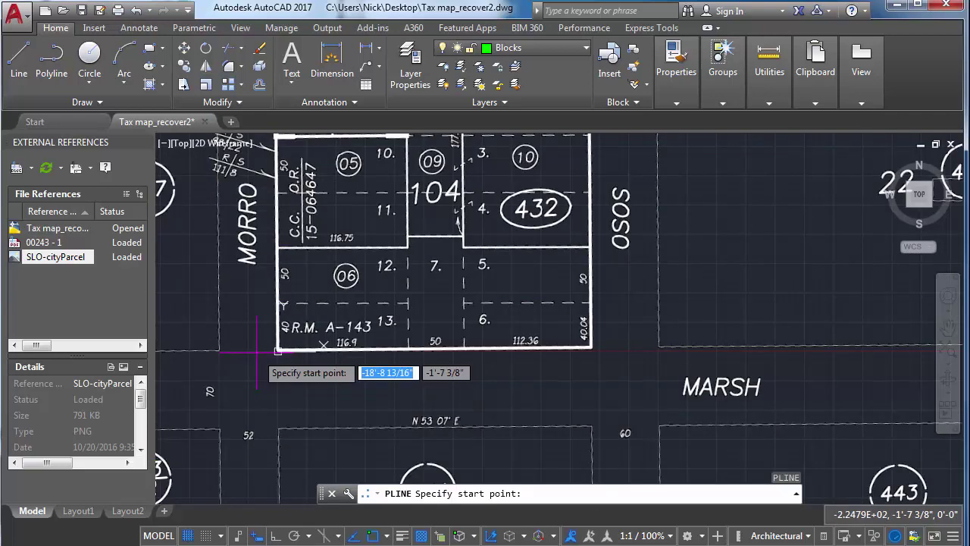
Draw a horizontal polyline about 1416' long along the north side of Marsh Street, from Morro Street to just past block 437.
{"action": "left_click", "coordinate": [257, 352]}
{"action": "middle_click_drag", "start_coordinate": [675, 362], "coordinate": [256, 353]}
{"action": "scroll", "coordinate": [387, 353], "scroll_direction": "down", "scroll_amount": 4}
{"action": "middle_click_drag", "start_coordinate": [447, 334], "coordinate": [254, 331]}
{"action": "scroll", "coordinate": [436, 327], "scroll_direction": "up", "scroll_amount": 2}
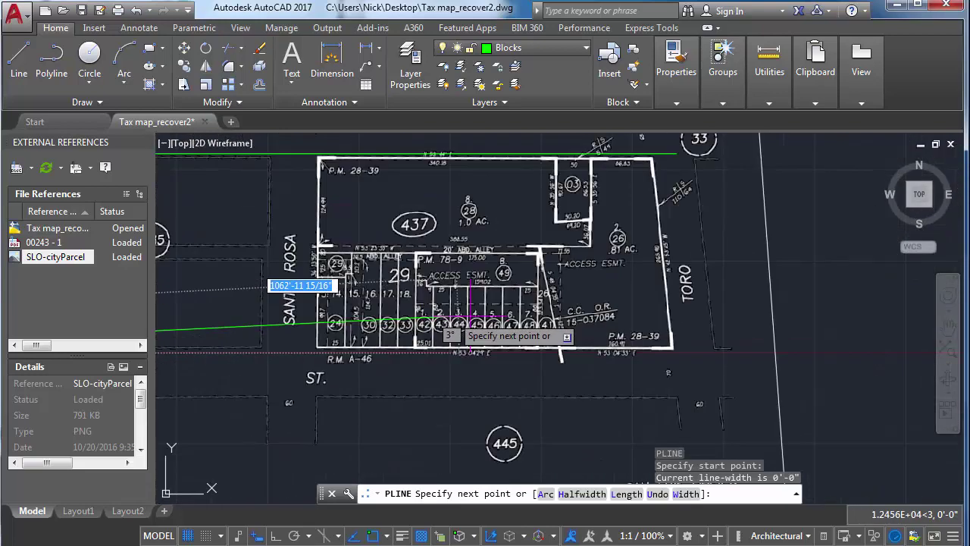
{"action": "key", "text": "F8"}
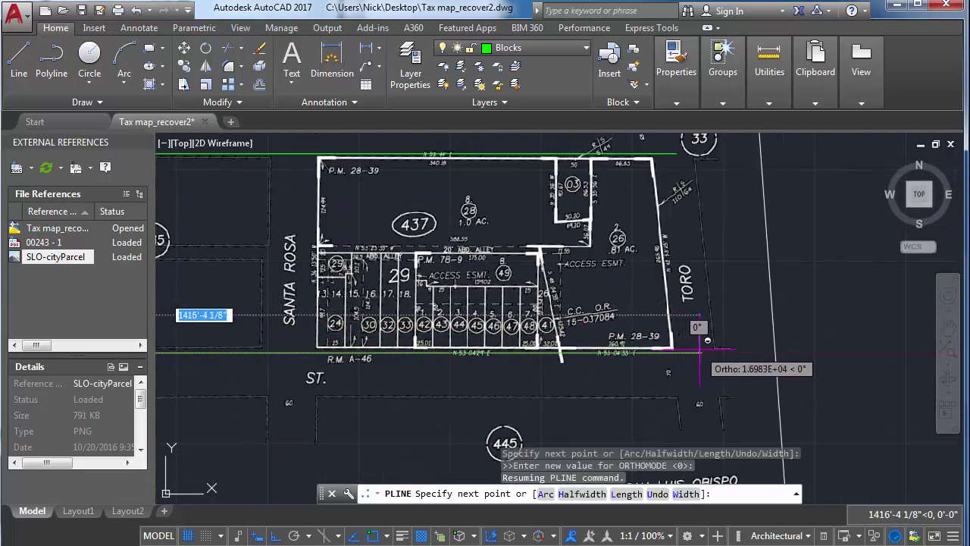
{"action": "left_click", "coordinate": [699, 349]}
{"action": "key", "text": "Return"}
{"action": "middle_click_drag", "start_coordinate": [664, 356], "coordinate": [724, 379]}
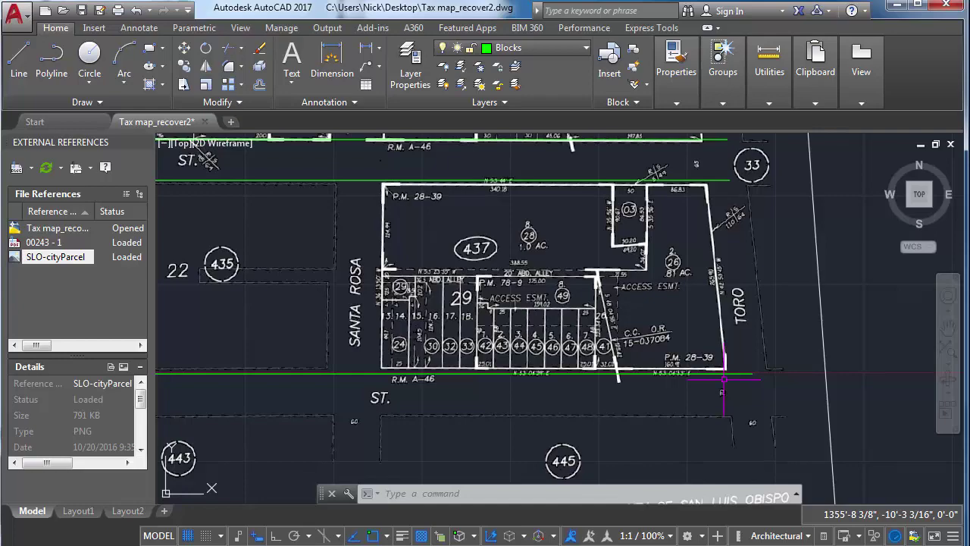
Draw a vertical polyline about 689' long along the east side of Morro Street, from block 431's upper corner to below Marsh Street.
{"action": "scroll", "coordinate": [724, 379], "scroll_direction": "down", "scroll_amount": 3}
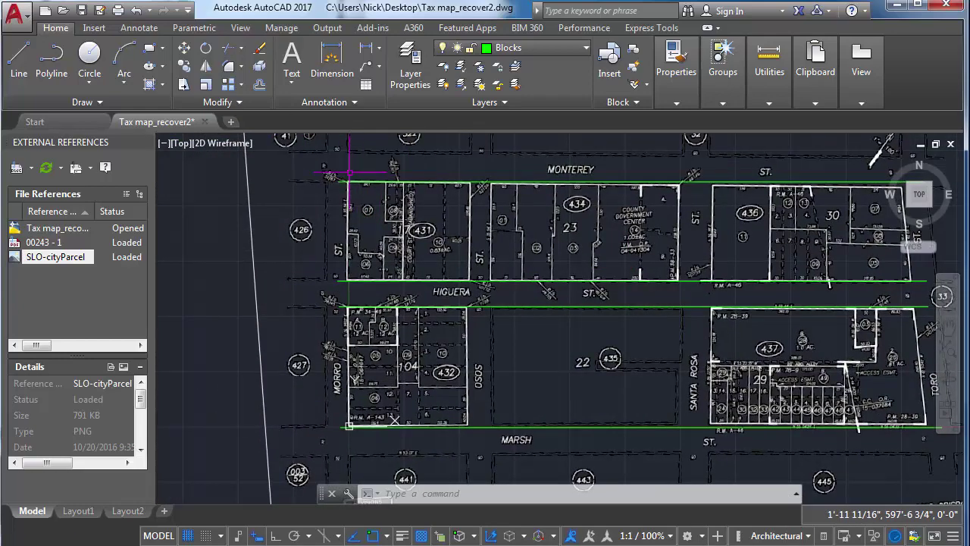
{"action": "scroll", "coordinate": [349, 173], "scroll_direction": "up", "scroll_amount": 4}
{"action": "type", "text": "pl"}
{"action": "key", "text": "Return"}
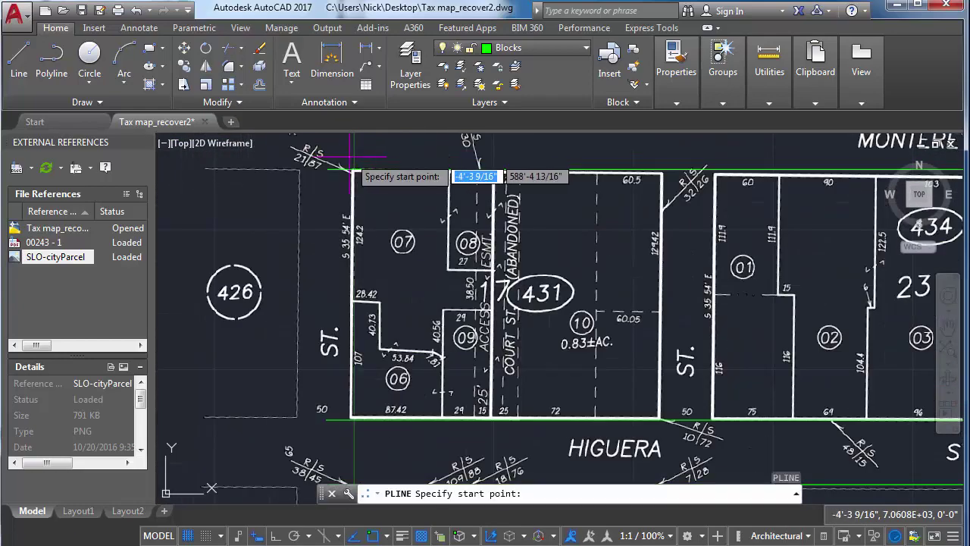
{"action": "left_click", "coordinate": [351, 171]}
{"action": "scroll", "coordinate": [356, 163], "scroll_direction": "down", "scroll_amount": 5}
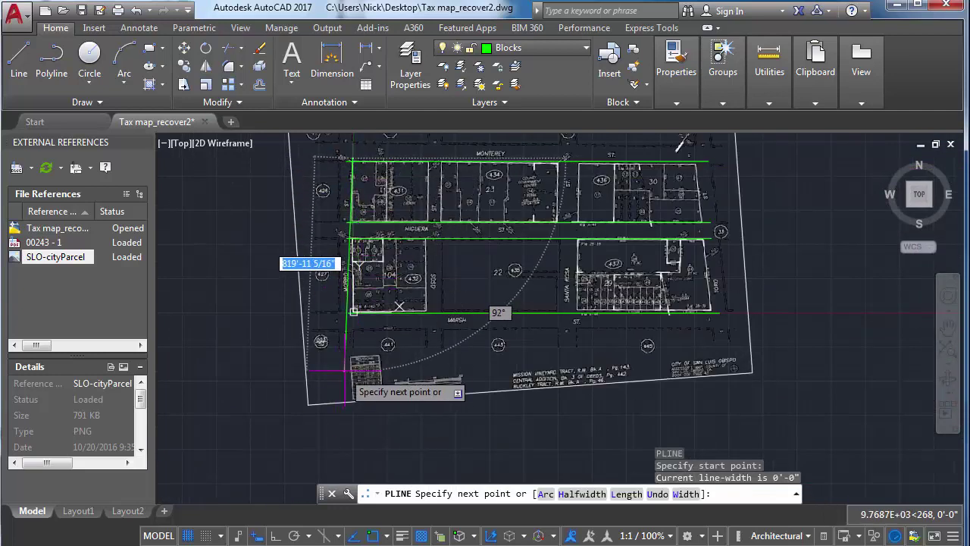
{"action": "key", "text": "F8"}
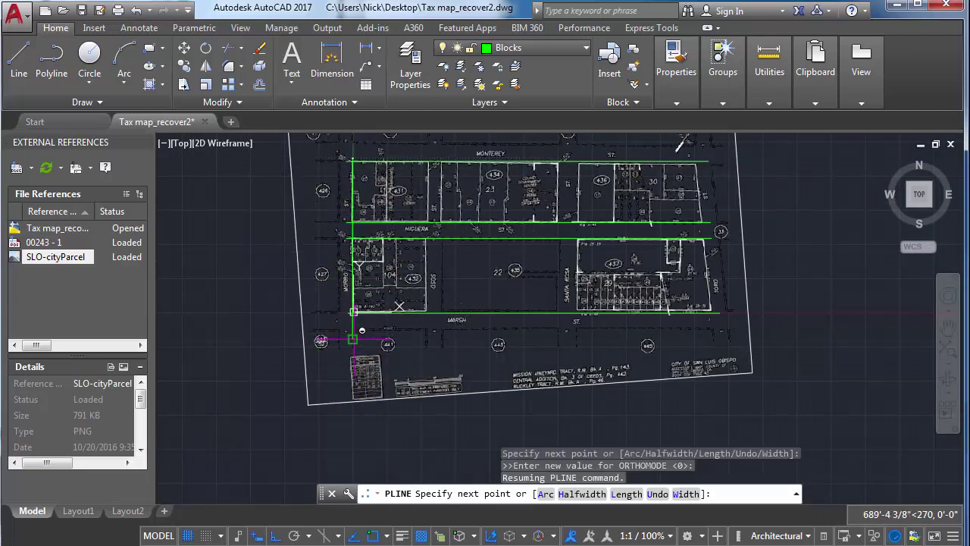
{"action": "left_click", "coordinate": [352, 339]}
{"action": "right_click", "coordinate": [358, 343], "text": "shift"}
{"action": "key", "text": "Escape"}
{"action": "scroll", "coordinate": [352, 342], "scroll_direction": "up", "scroll_amount": 4}
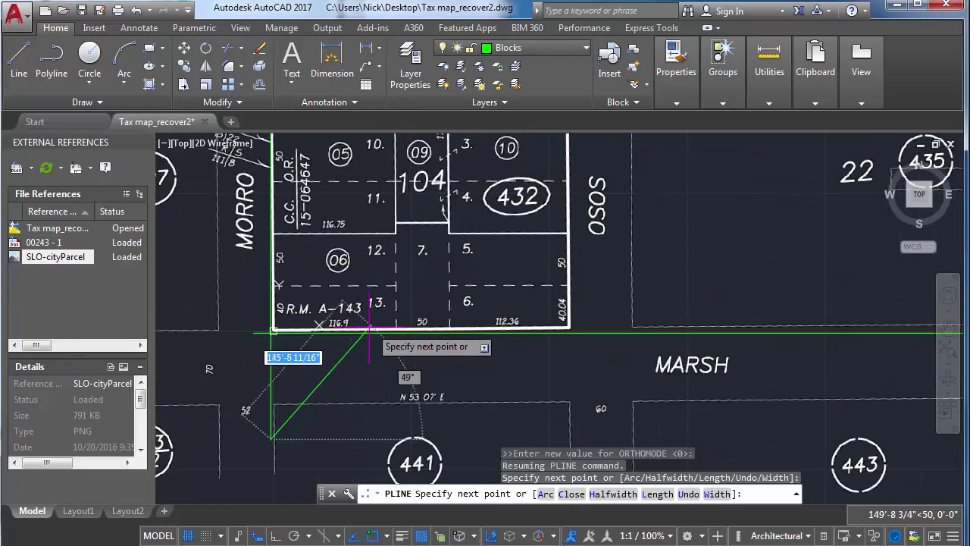
{"action": "key", "text": "Escape"}
{"action": "scroll", "coordinate": [338, 355], "scroll_direction": "down", "scroll_amount": 2}
{"action": "middle_click_drag", "start_coordinate": [345, 354], "coordinate": [308, 405]}
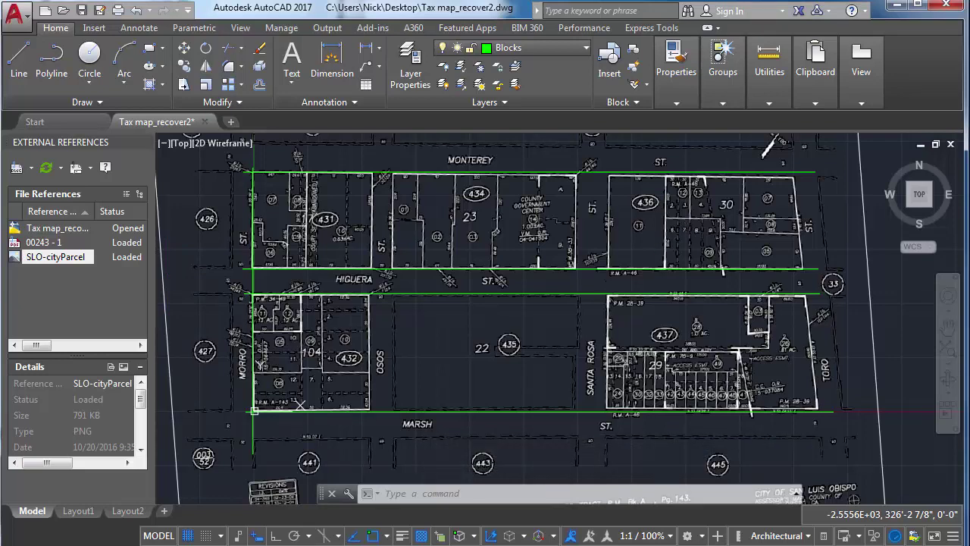
{"action": "middle_click_drag", "start_coordinate": [745, 182], "coordinate": [633, 180]}
{"action": "key", "text": "Return"}
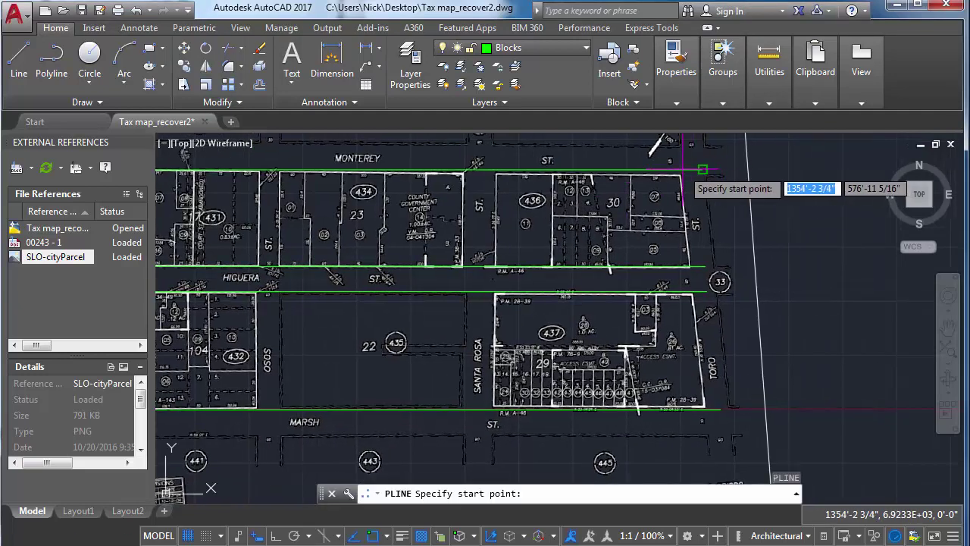
{"action": "left_click", "coordinate": [677, 162]}
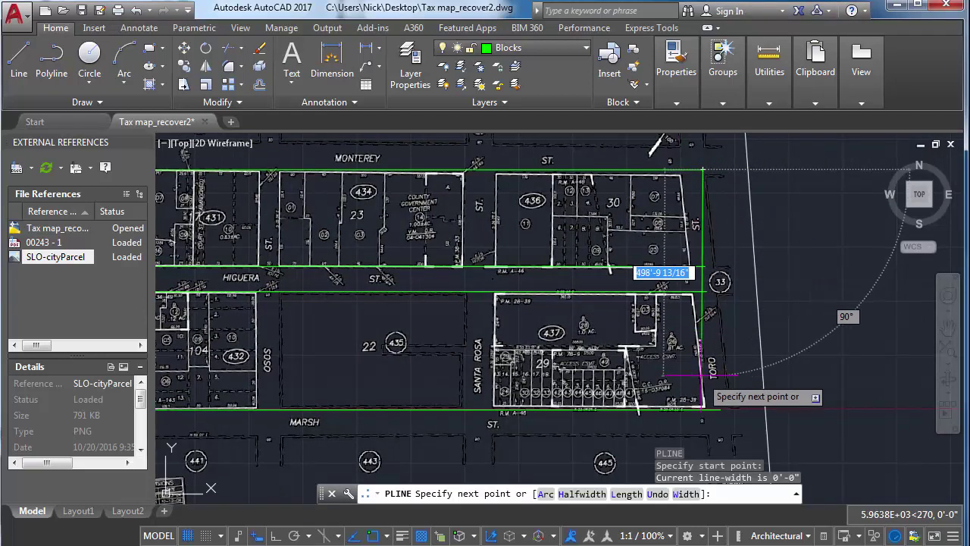
{"action": "key", "text": "Escape"}
{"action": "key", "text": "Return"}
{"action": "scroll", "coordinate": [692, 179], "scroll_direction": "up", "scroll_amount": 2}
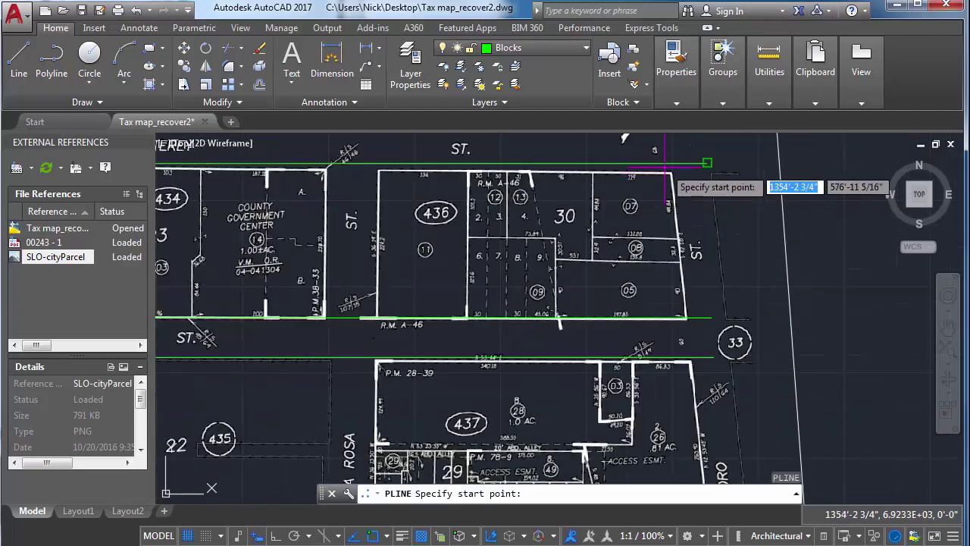
{"action": "scroll", "coordinate": [716, 169], "scroll_direction": "up", "scroll_amount": 2}
{"action": "scroll", "coordinate": [667, 159], "scroll_direction": "up", "scroll_amount": 1}
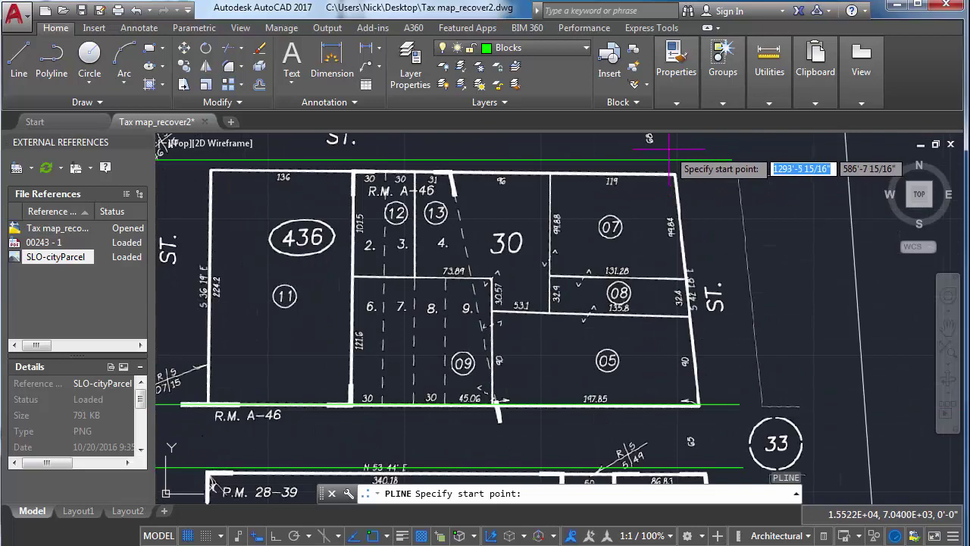
{"action": "left_click", "coordinate": [669, 150]}
{"action": "scroll", "coordinate": [683, 318], "scroll_direction": "down", "scroll_amount": 5}
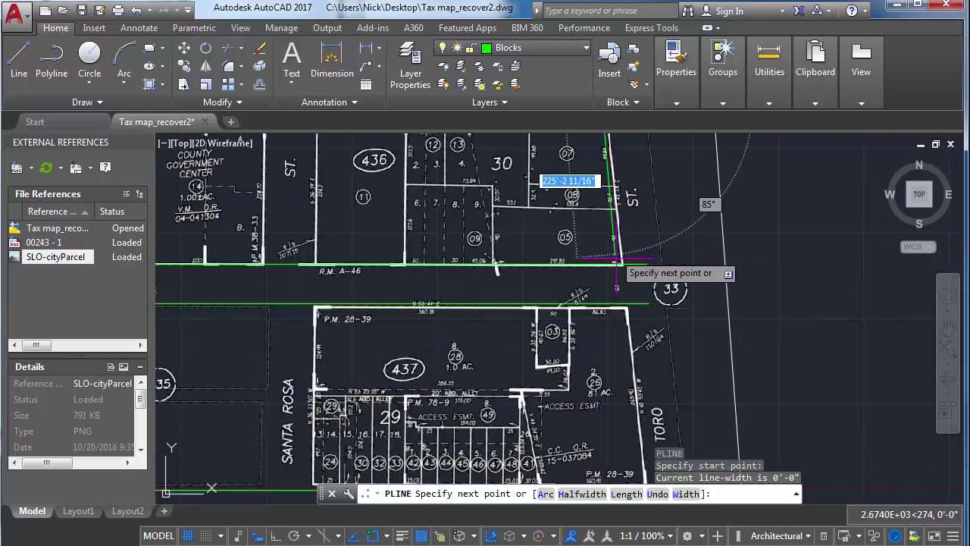
{"action": "scroll", "coordinate": [630, 355], "scroll_direction": "up", "scroll_amount": 2}
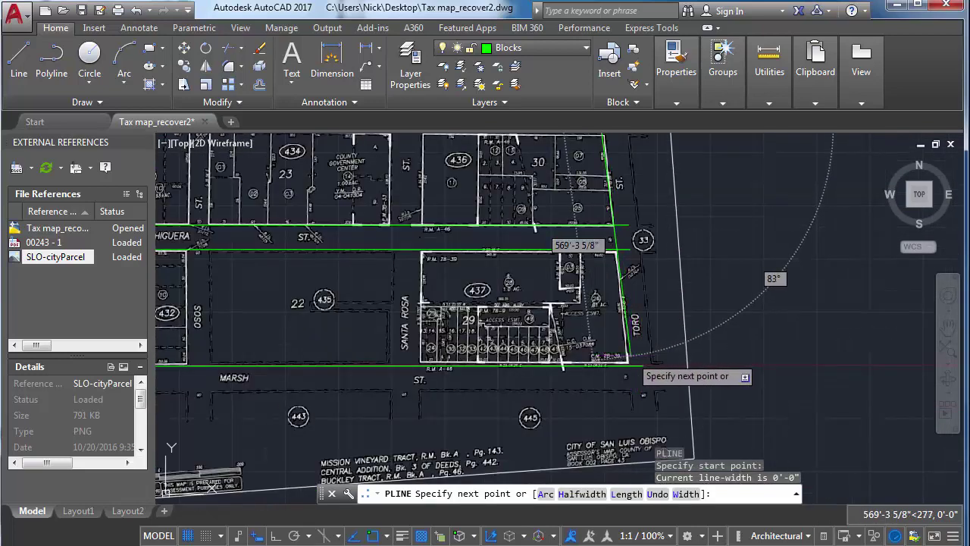
{"action": "key", "text": "Escape"}
{"action": "scroll", "coordinate": [630, 356], "scroll_direction": "up", "scroll_amount": 2}
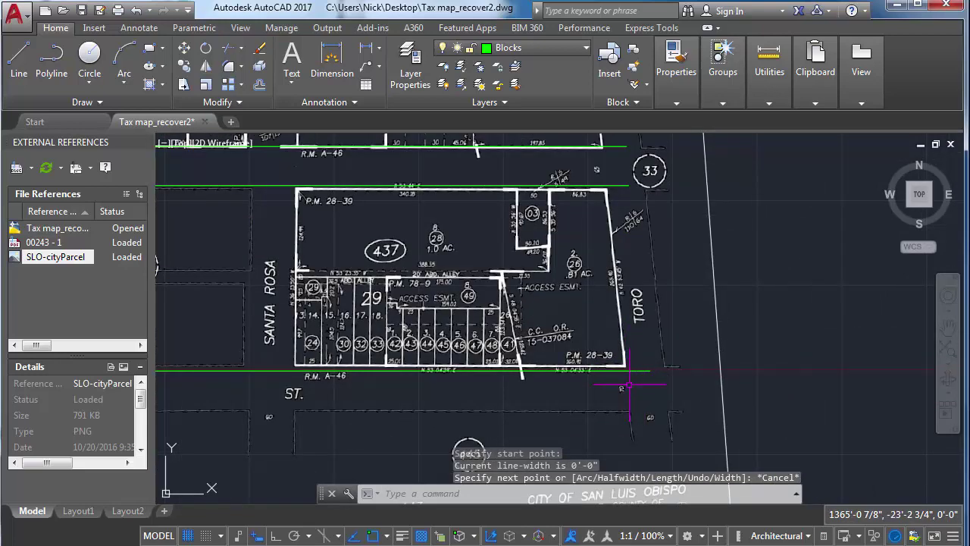
{"action": "key", "text": "Return"}
{"action": "left_click", "coordinate": [633, 384]}
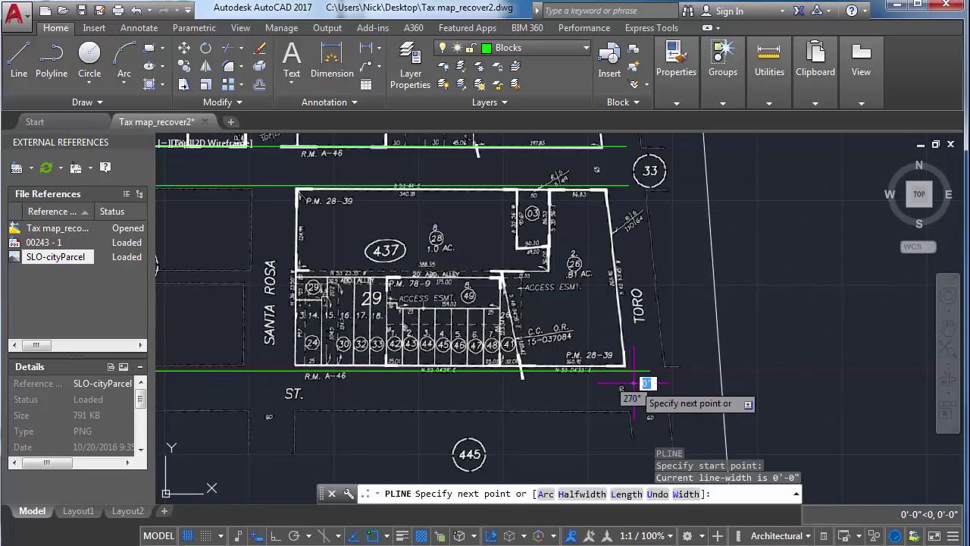
{"action": "scroll", "coordinate": [616, 263], "scroll_direction": "down", "scroll_amount": 2}
{"action": "key", "text": "Escape"}
Turn off Ortho mode during a trial polyline up block 437's east edge along Toro Street.
{"action": "scroll", "coordinate": [617, 326], "scroll_direction": "up", "scroll_amount": 4}
{"action": "key", "text": "Return"}
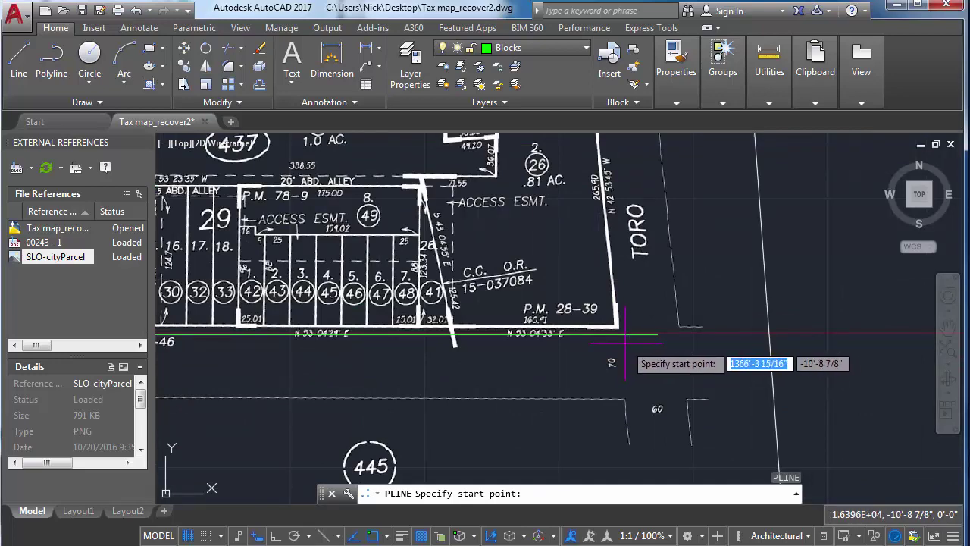
{"action": "left_click", "coordinate": [617, 328]}
{"action": "middle_click_drag", "start_coordinate": [590, 226], "coordinate": [620, 368]}
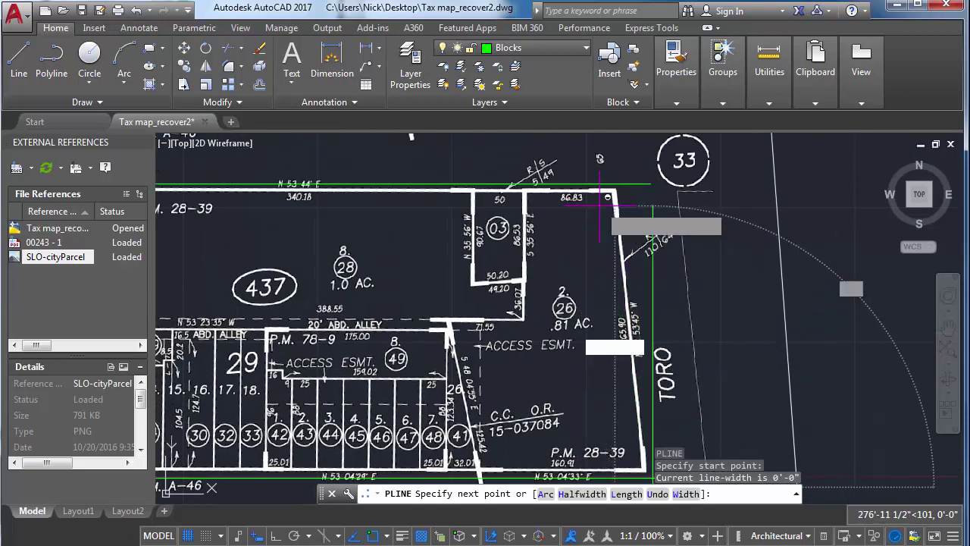
{"action": "key", "text": "F8"}
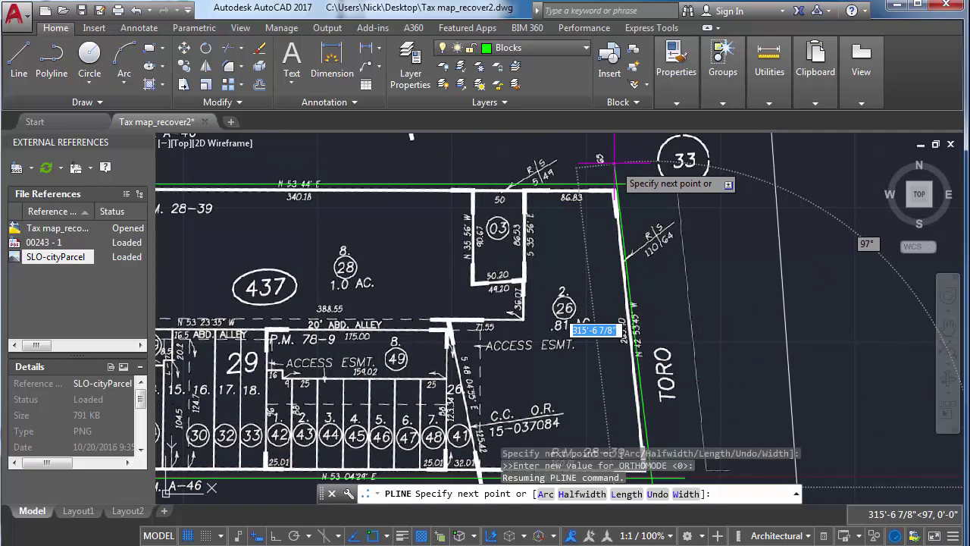
{"action": "key", "text": "Escape"}
Draw a slanted polyline about 313' long along block 437's Toro Street edge, from just below Marsh Street's line to just above Higuera Street's line.
{"action": "middle_click_drag", "start_coordinate": [621, 229], "coordinate": [590, 130]}
{"action": "key", "text": "space"}
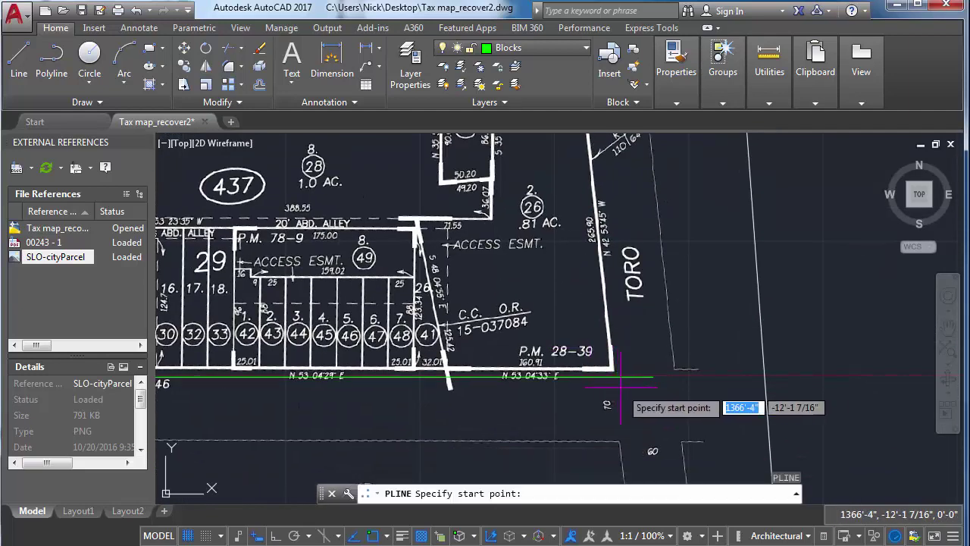
{"action": "left_click", "coordinate": [621, 388]}
{"action": "middle_click_drag", "start_coordinate": [593, 203], "coordinate": [621, 312]}
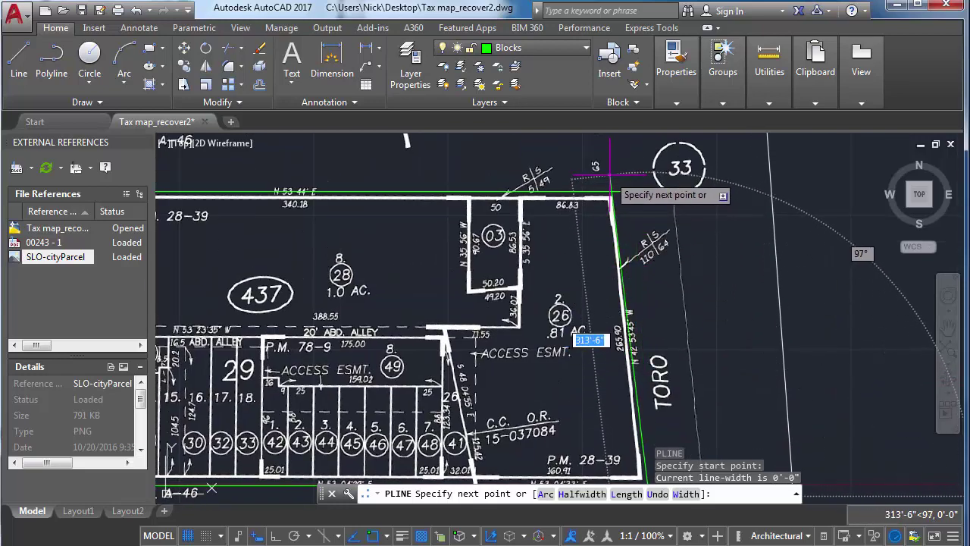
{"action": "left_click", "coordinate": [611, 174]}
{"action": "key", "text": "Return"}
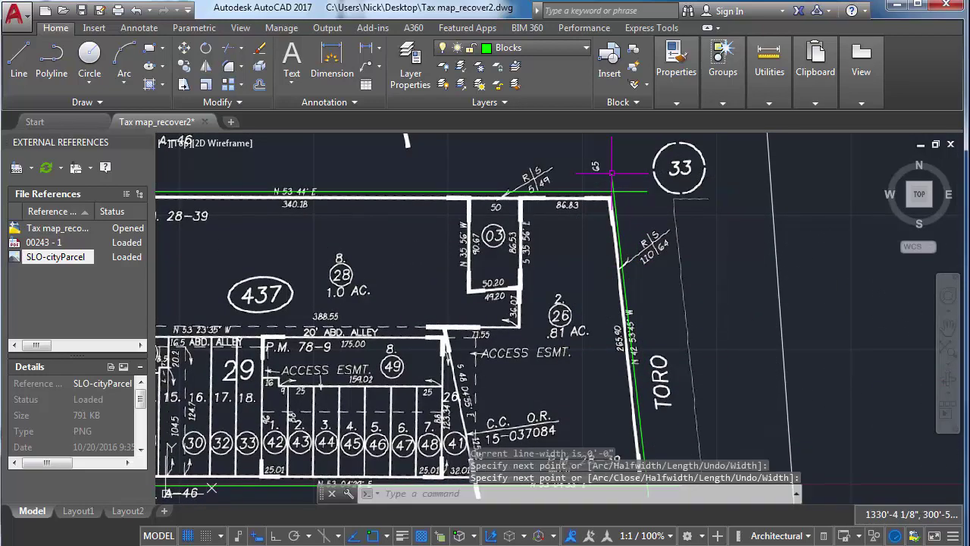
Undo the slanted polyline drawn along block 437's Toro Street edge.
{"action": "scroll", "coordinate": [674, 214], "scroll_direction": "down", "scroll_amount": 6}
{"action": "scroll", "coordinate": [673, 215], "scroll_direction": "up", "scroll_amount": 6}
{"action": "scroll", "coordinate": [674, 210], "scroll_direction": "down", "scroll_amount": 7}
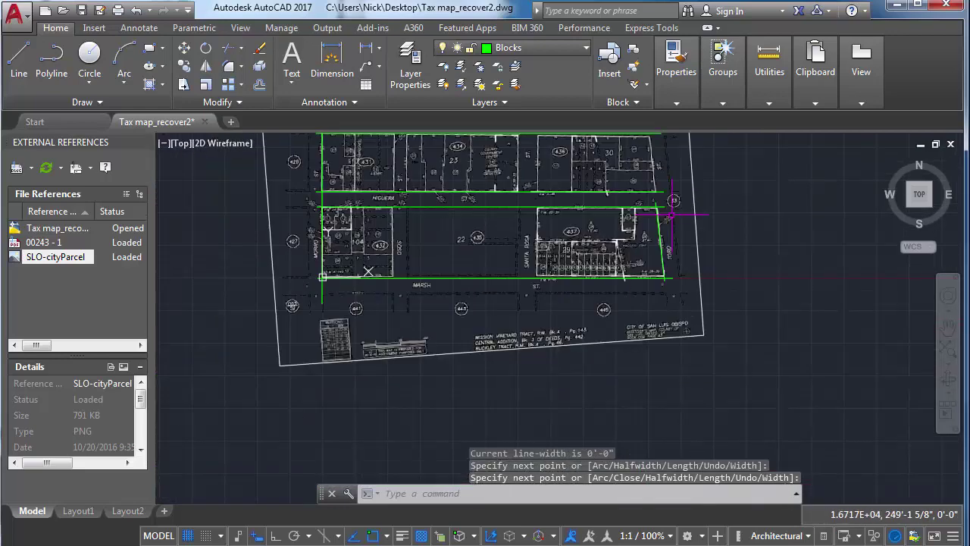
{"action": "scroll", "coordinate": [672, 205], "scroll_direction": "up", "scroll_amount": 5}
{"action": "scroll", "coordinate": [668, 203], "scroll_direction": "down", "scroll_amount": 2}
{"action": "key", "text": "ctrl+z"}
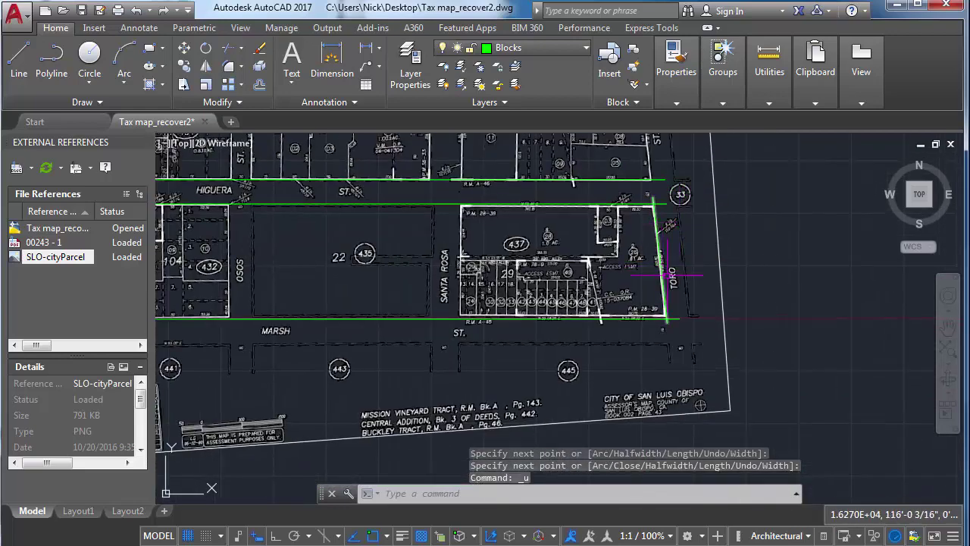
{"action": "scroll", "coordinate": [676, 291], "scroll_direction": "up", "scroll_amount": 4}
{"action": "key", "text": "ctrl+z"}
{"action": "scroll", "coordinate": [669, 356], "scroll_direction": "up", "scroll_amount": 4}
{"action": "key", "text": "ctrl+z"}
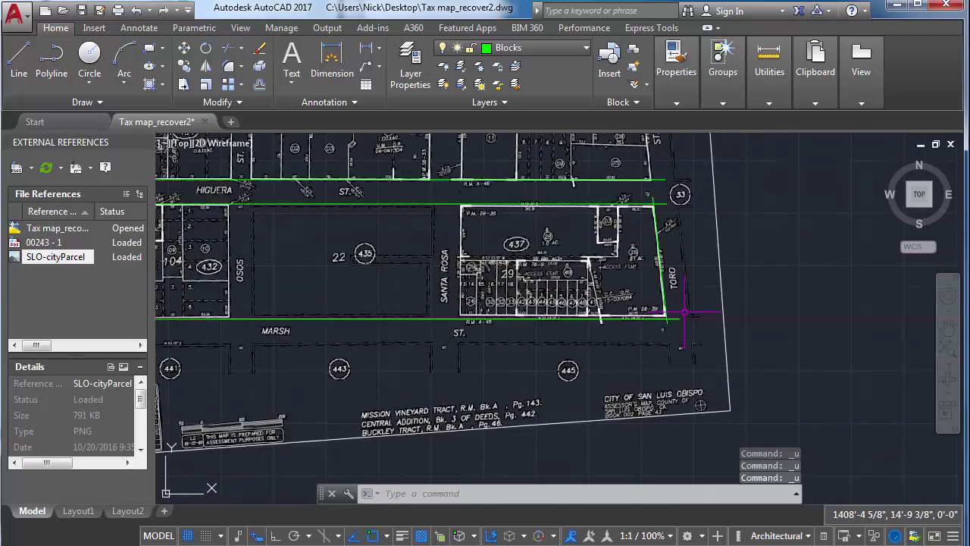
{"action": "scroll", "coordinate": [686, 307], "scroll_direction": "up", "scroll_amount": 4}
{"action": "type", "text": "u"}
{"action": "key", "text": "Return"}
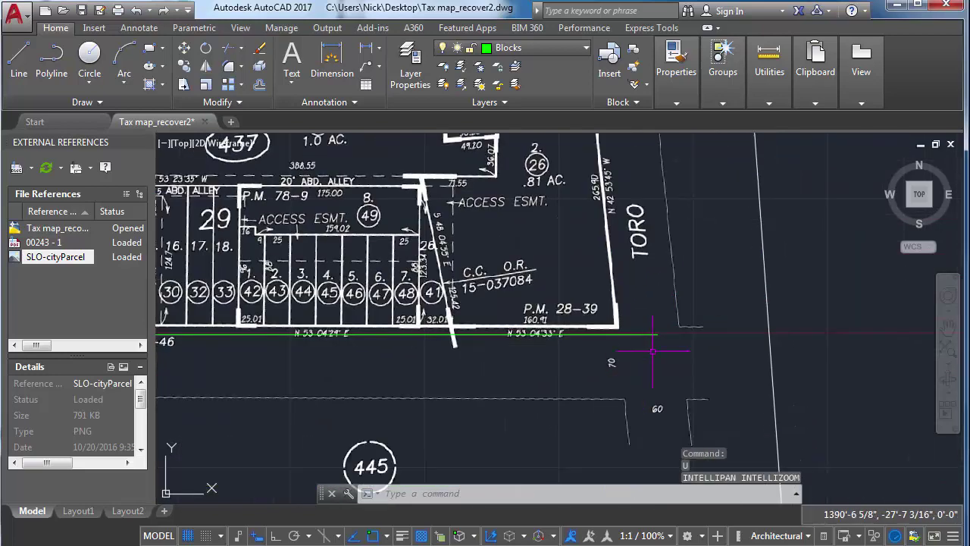
Draw a slanted polyline about 599' long along the west side of Toro Street, from below block 437 to just above block 436.
{"action": "middle_click", "coordinate": [653, 345]}
{"action": "middle_click", "coordinate": [653, 345]}
{"action": "scroll", "coordinate": [670, 317], "scroll_direction": "up", "scroll_amount": 8}
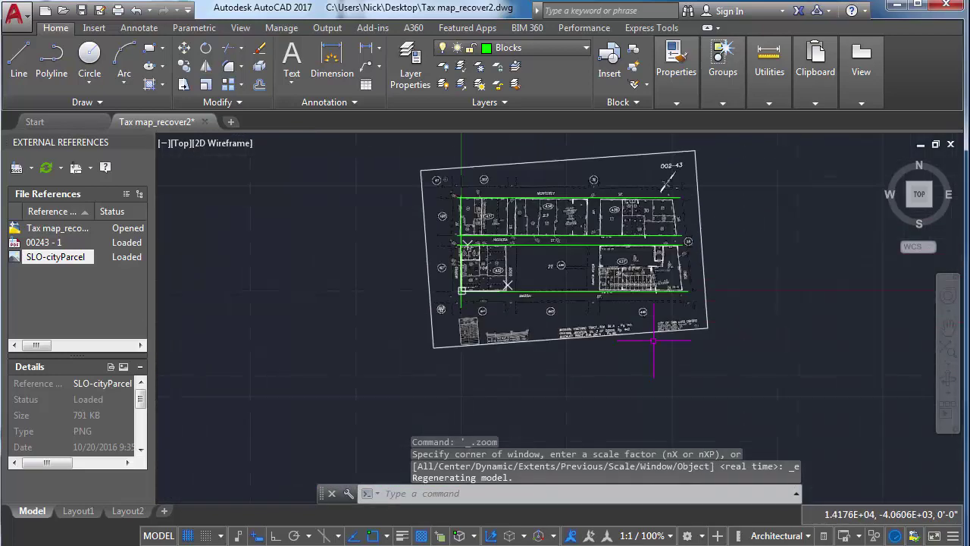
{"action": "middle_click_drag", "start_coordinate": [670, 317], "coordinate": [612, 376]}
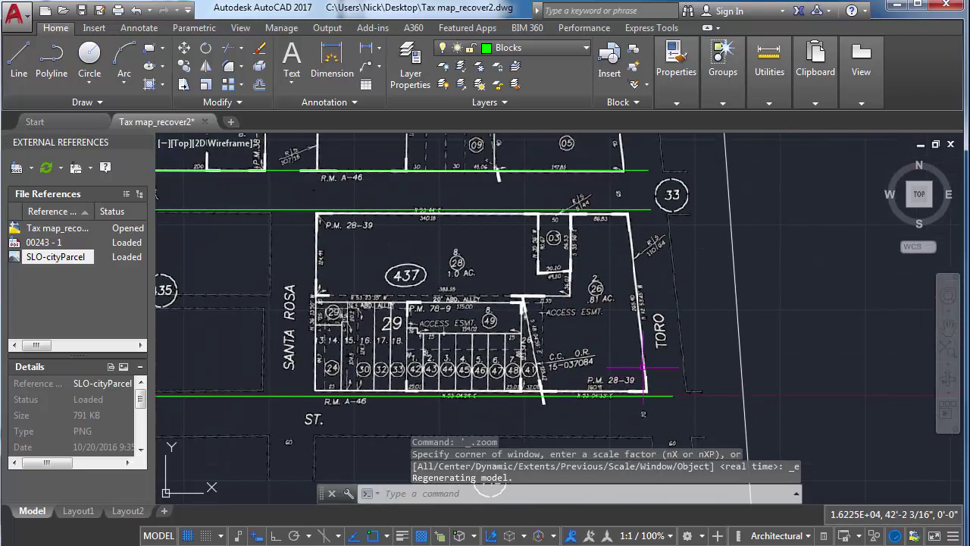
{"action": "scroll", "coordinate": [643, 368], "scroll_direction": "up", "scroll_amount": 4}
{"action": "scroll", "coordinate": [652, 349], "scroll_direction": "down", "scroll_amount": 8}
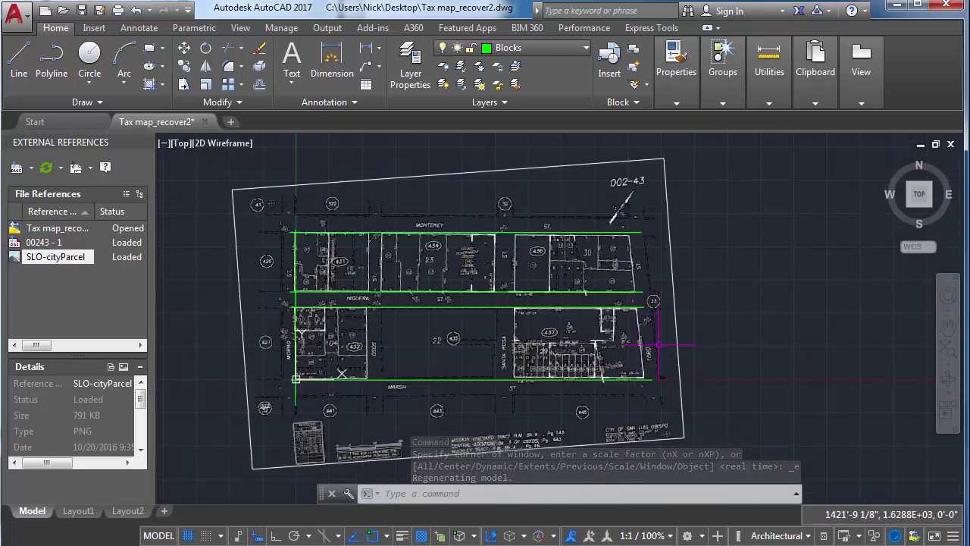
{"action": "type", "text": "pl"}
{"action": "key", "text": "Return"}
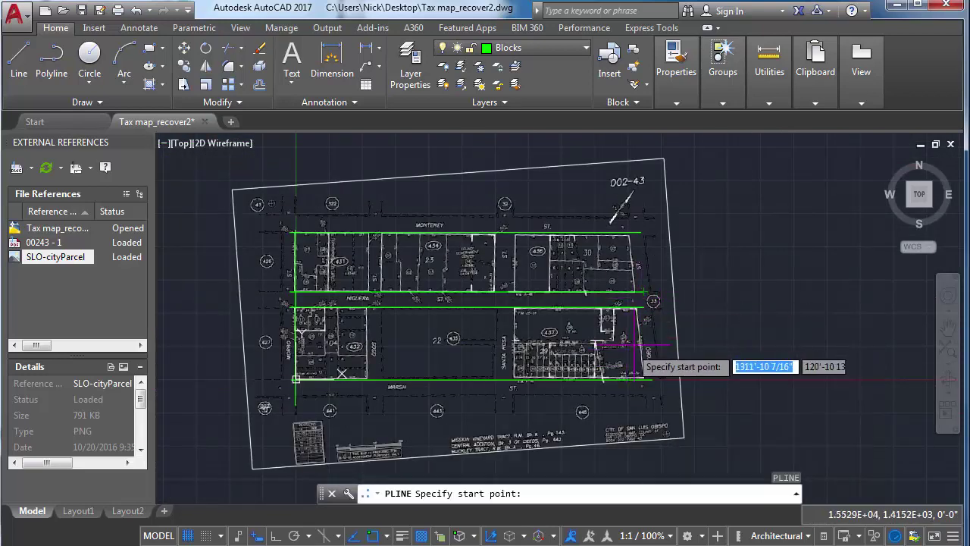
{"action": "scroll", "coordinate": [667, 349], "scroll_direction": "up", "scroll_amount": 5}
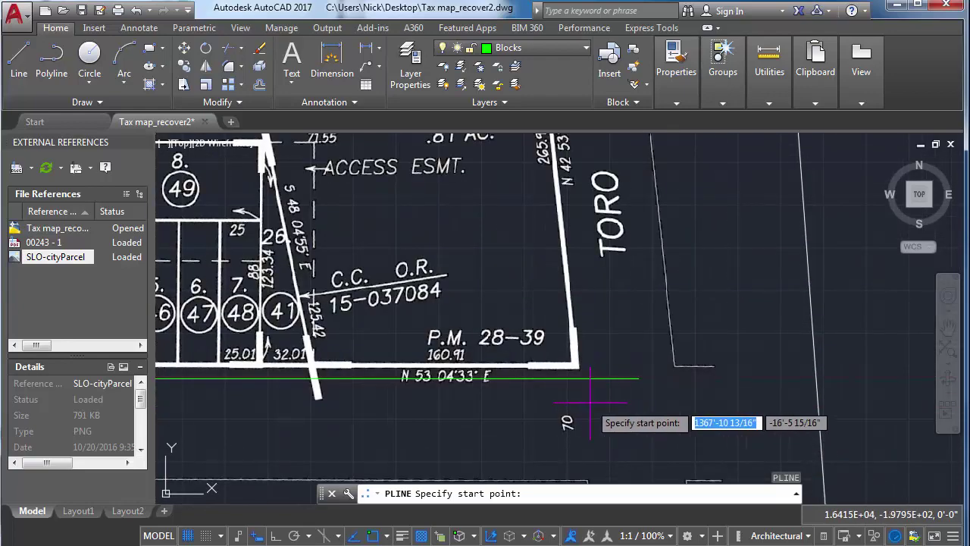
{"action": "left_click", "coordinate": [582, 398]}
{"action": "scroll", "coordinate": [567, 264], "scroll_direction": "down", "scroll_amount": 5}
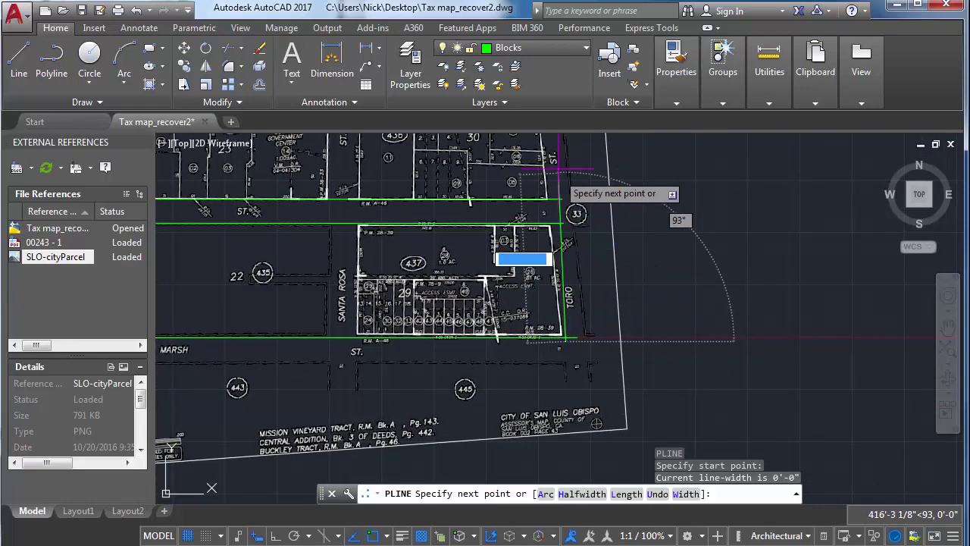
{"action": "scroll", "coordinate": [562, 179], "scroll_direction": "up", "scroll_amount": 4}
{"action": "scroll", "coordinate": [562, 179], "scroll_direction": "up", "scroll_amount": 4}
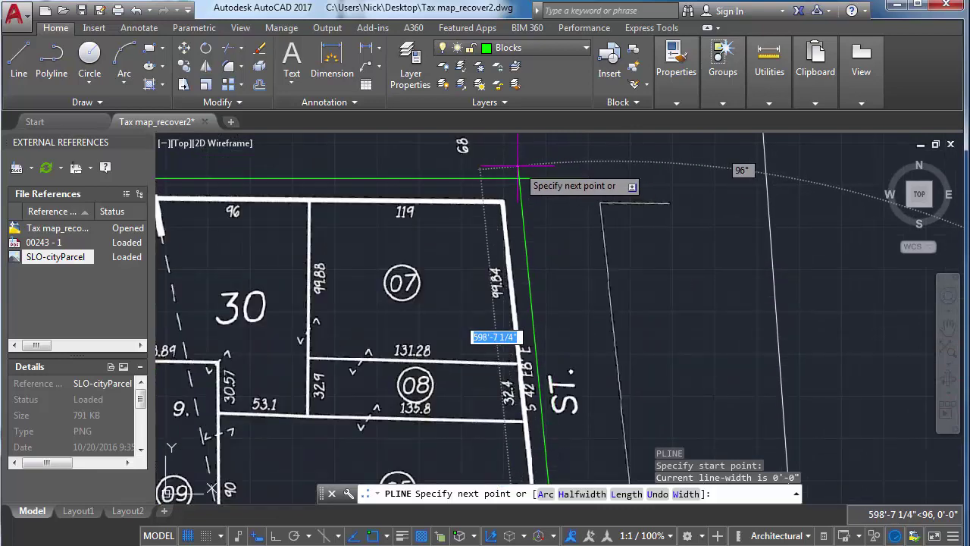
{"action": "left_click", "coordinate": [505, 160]}
Offset the Morro Street polyline in Through mode to block 431's east edge, and offset that copy about 47' to block 434's west edge.
{"action": "type", "text": "o"}
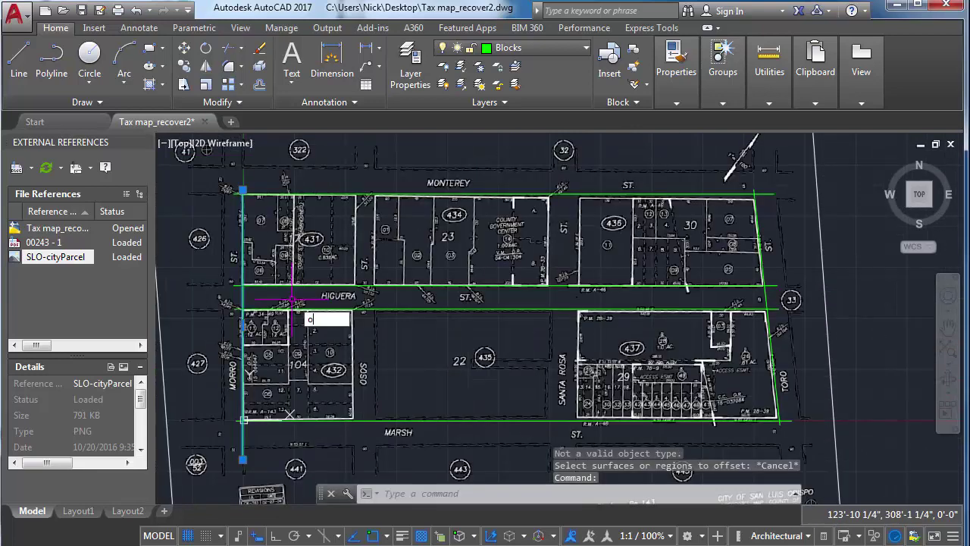
{"action": "key", "text": "Return"}
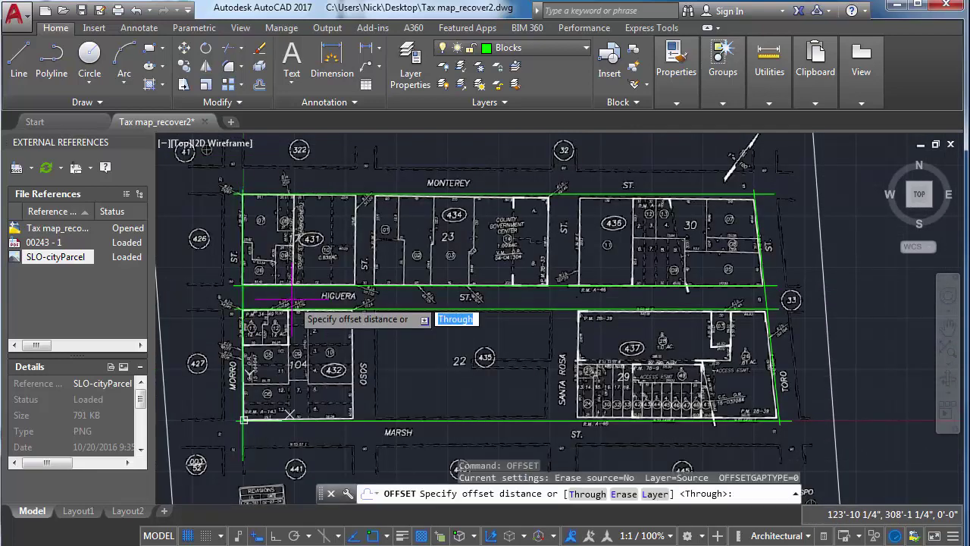
{"action": "type", "text": "t"}
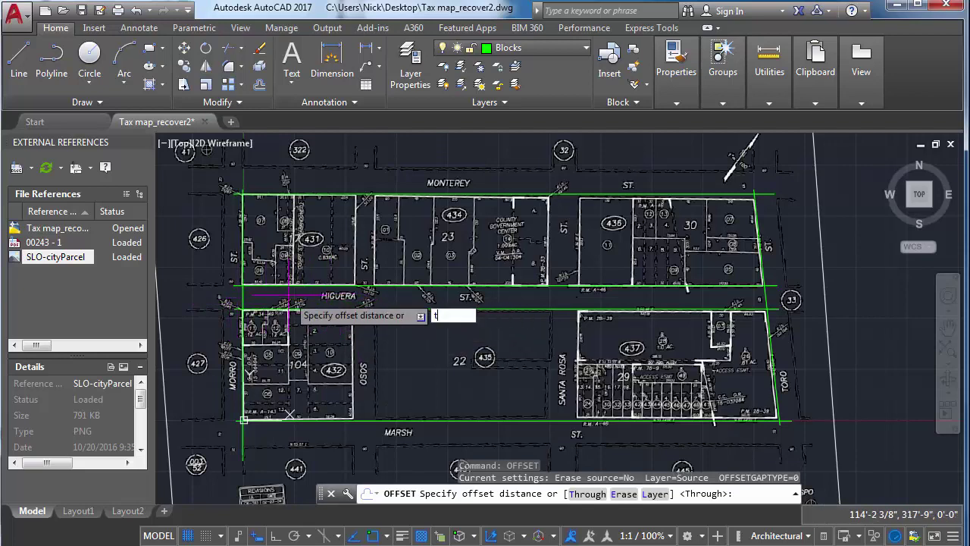
{"action": "key", "text": "Return"}
{"action": "left_click", "coordinate": [243, 297]}
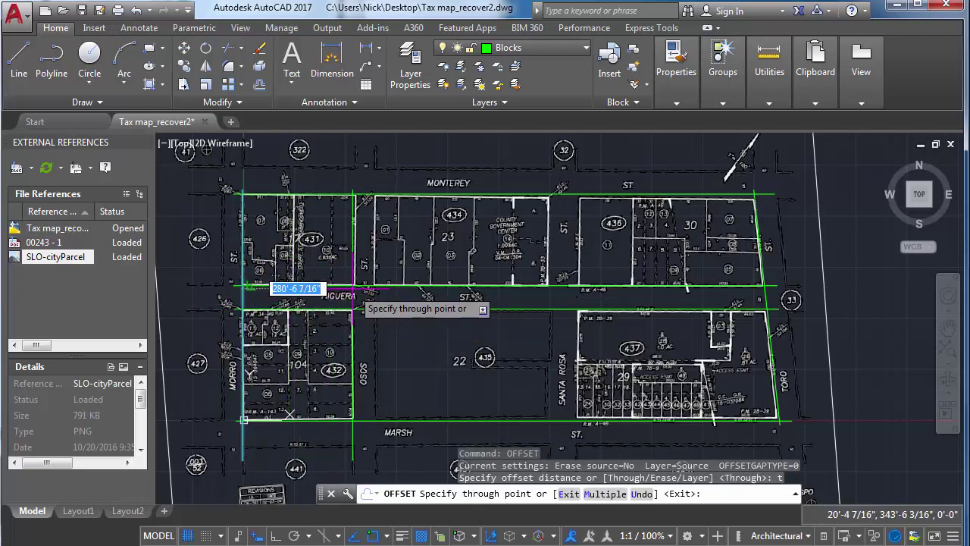
{"action": "scroll", "coordinate": [353, 289], "scroll_direction": "up", "scroll_amount": 4}
{"action": "left_click", "coordinate": [354, 290]}
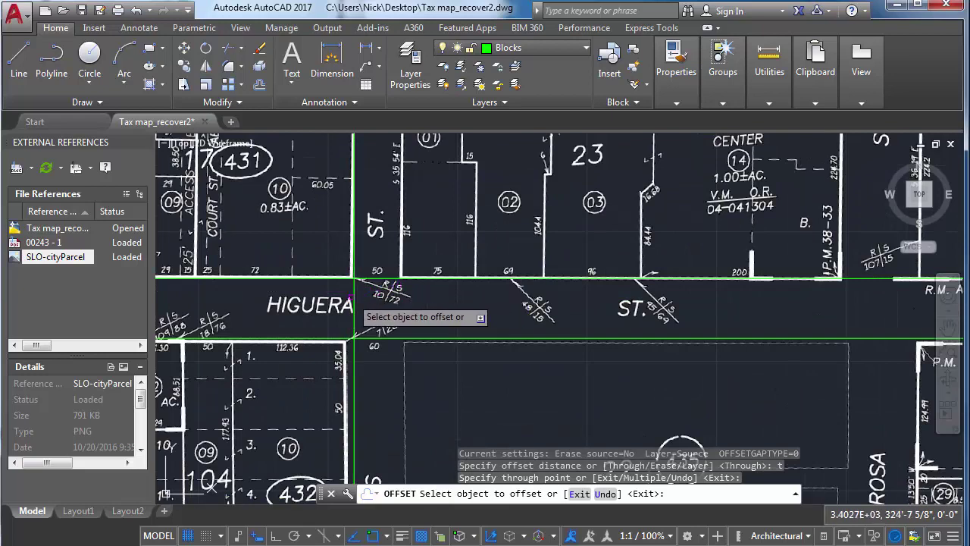
{"action": "left_click", "coordinate": [354, 296]}
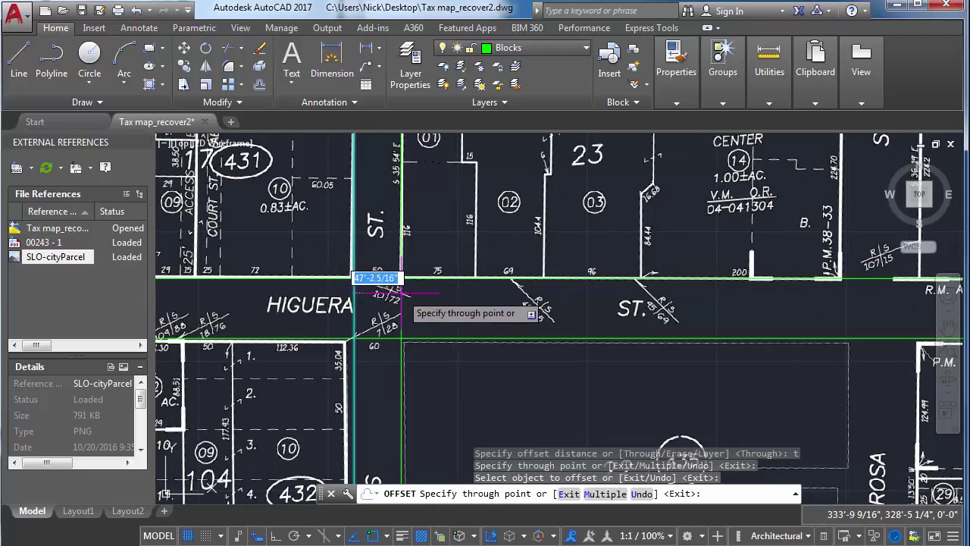
{"action": "left_click", "coordinate": [400, 292]}
Offset the line on block 434's west edge about 444' to the block's east edge at Santa Rosa Street.
{"action": "scroll", "coordinate": [387, 307], "scroll_direction": "down", "scroll_amount": 4}
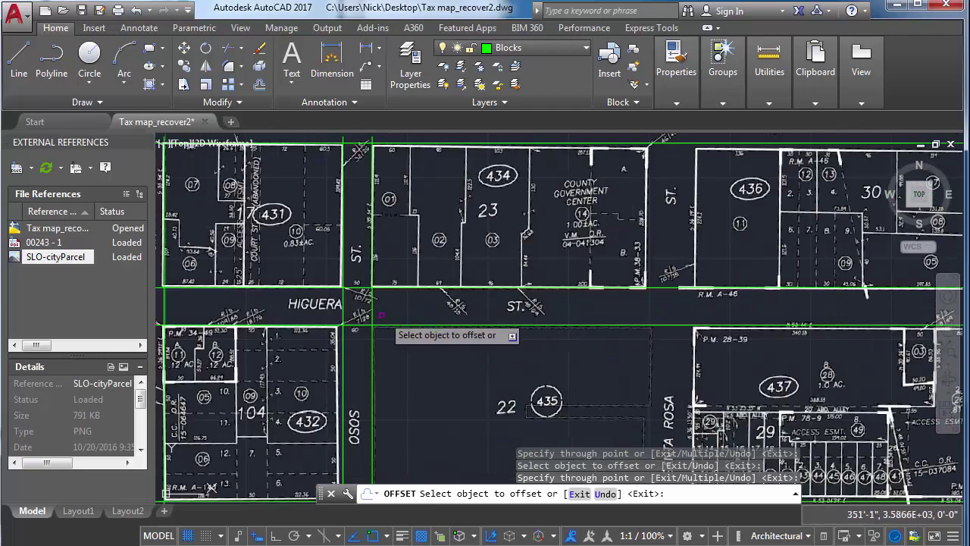
{"action": "left_click", "coordinate": [371, 309]}
{"action": "scroll", "coordinate": [667, 307], "scroll_direction": "up", "scroll_amount": 4}
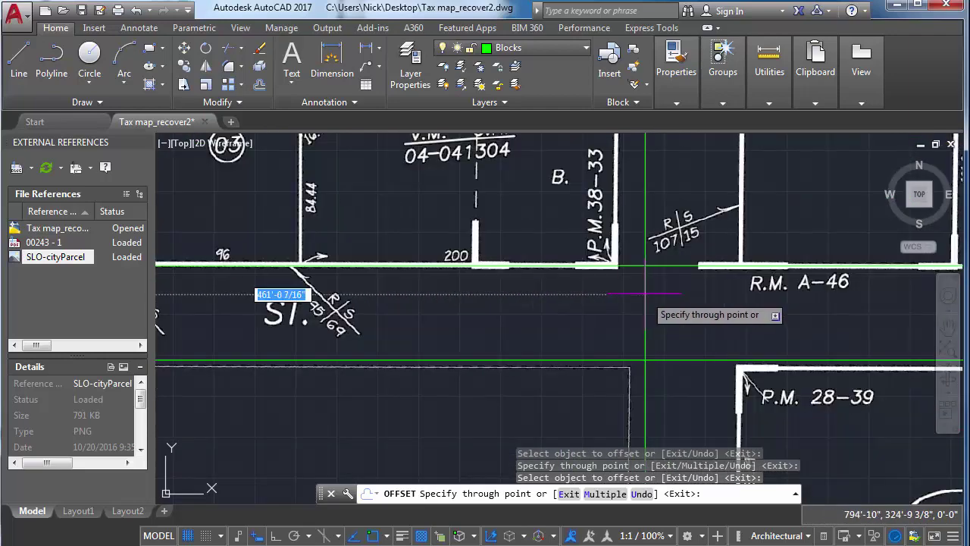
{"action": "scroll", "coordinate": [614, 278], "scroll_direction": "down", "scroll_amount": 4}
{"action": "scroll", "coordinate": [616, 277], "scroll_direction": "up", "scroll_amount": 4}
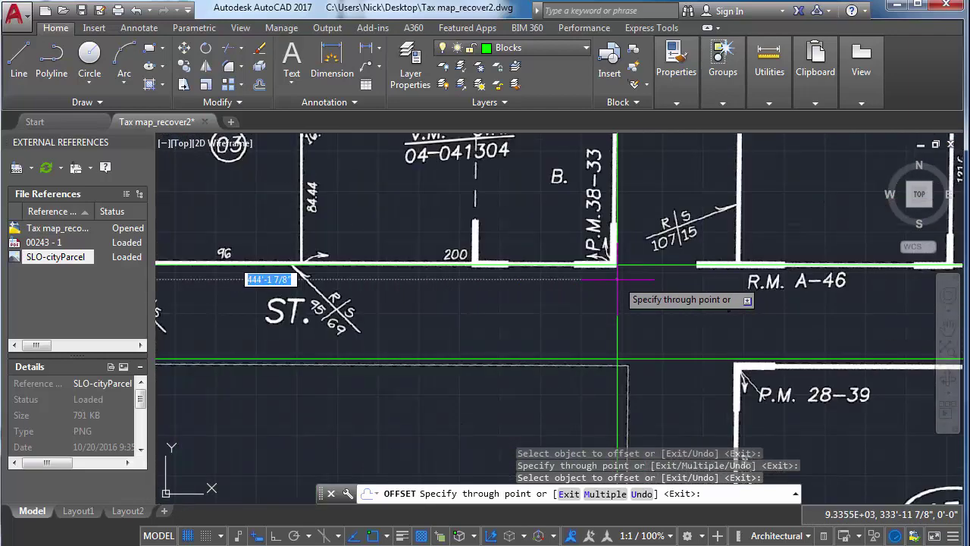
{"action": "left_click", "coordinate": [617, 279]}
Offset the line on block 434's east edge about 75' across Santa Rosa Street to block 436's west edge.
{"action": "left_click", "coordinate": [616, 284]}
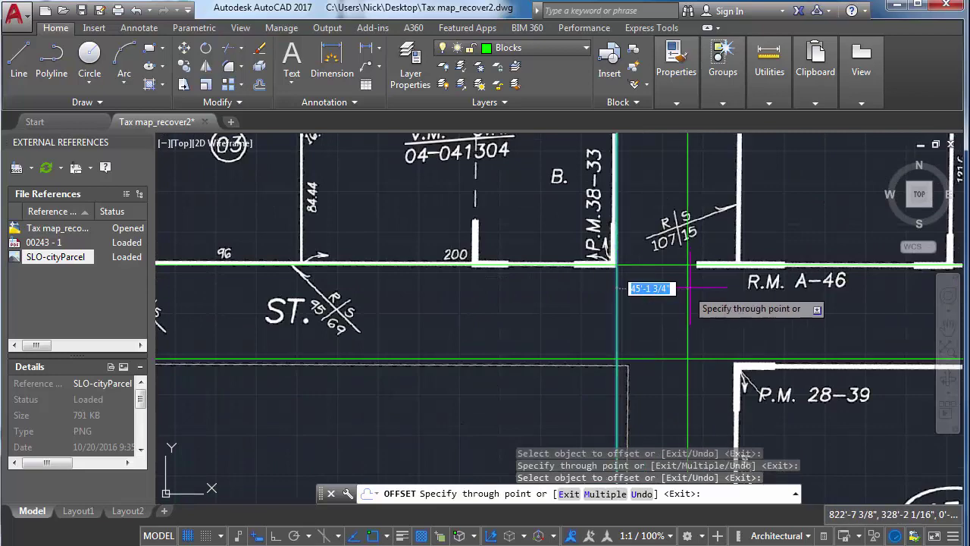
{"action": "left_click", "coordinate": [730, 311]}
{"action": "scroll", "coordinate": [729, 311], "scroll_direction": "down", "scroll_amount": 5}
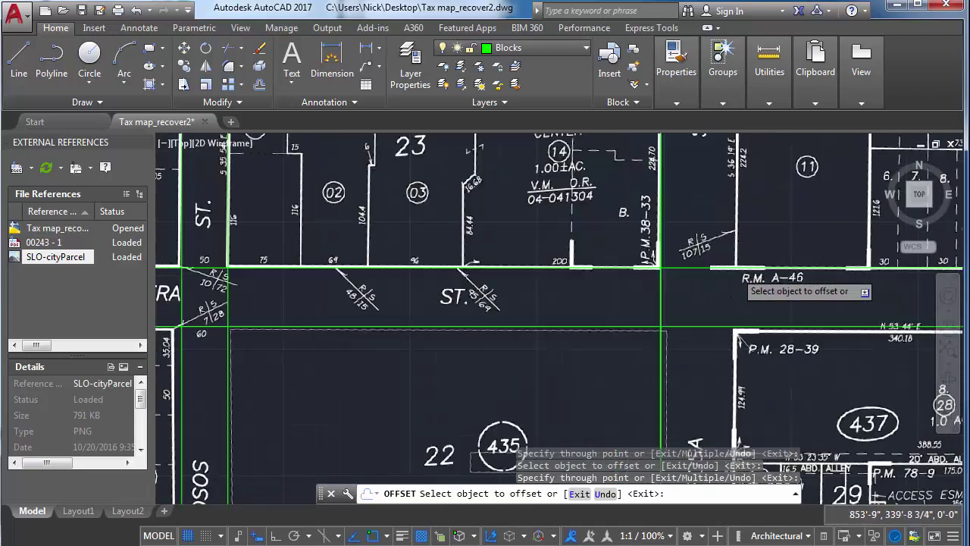
{"action": "scroll", "coordinate": [705, 243], "scroll_direction": "up", "scroll_amount": 5}
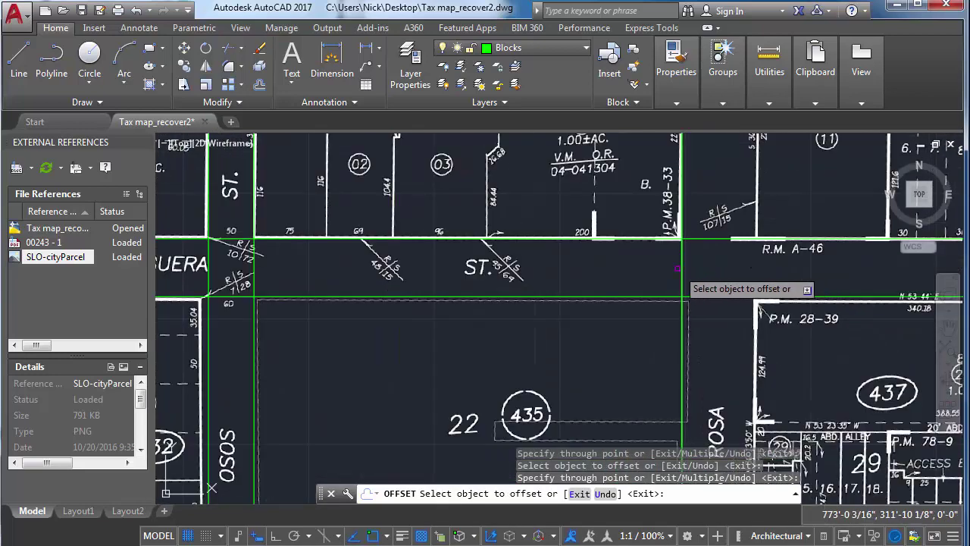
{"action": "left_click", "coordinate": [682, 267]}
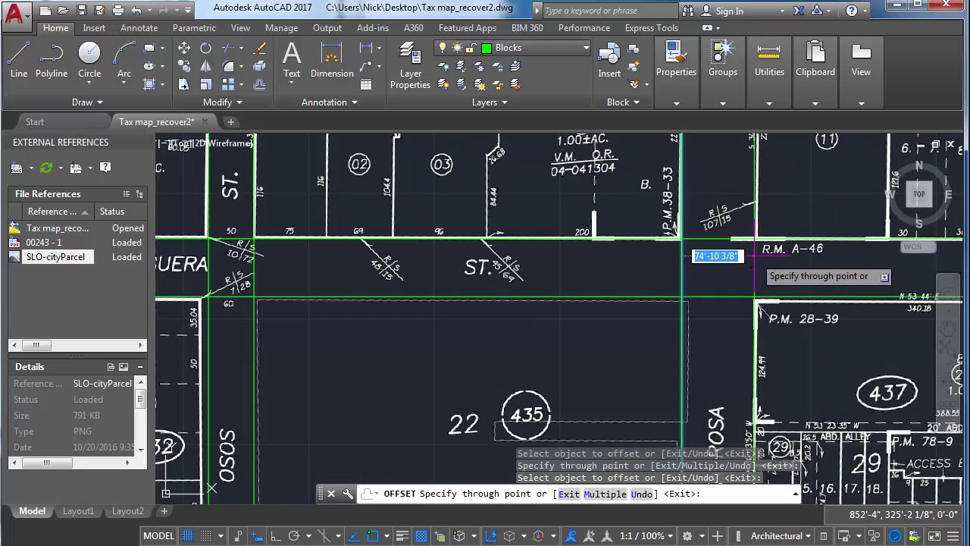
{"action": "left_click", "coordinate": [755, 257]}
Trim the block lines crossing the intersection of Higuera and Osos Streets, using all objects as cutting edges.
{"action": "scroll", "coordinate": [751, 258], "scroll_direction": "down", "scroll_amount": 5}
{"action": "scroll", "coordinate": [722, 193], "scroll_direction": "down", "scroll_amount": 3}
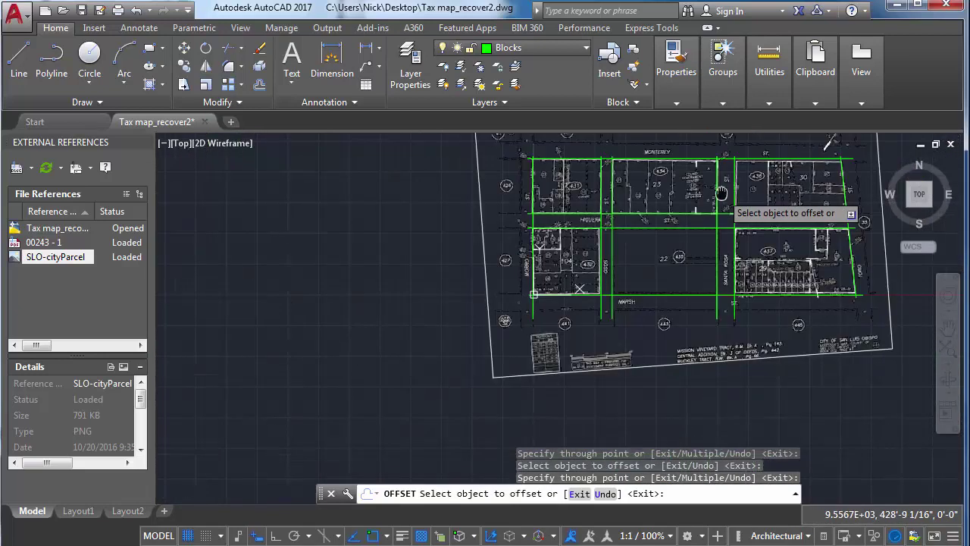
{"action": "middle_click_drag", "start_coordinate": [722, 193], "coordinate": [614, 261]}
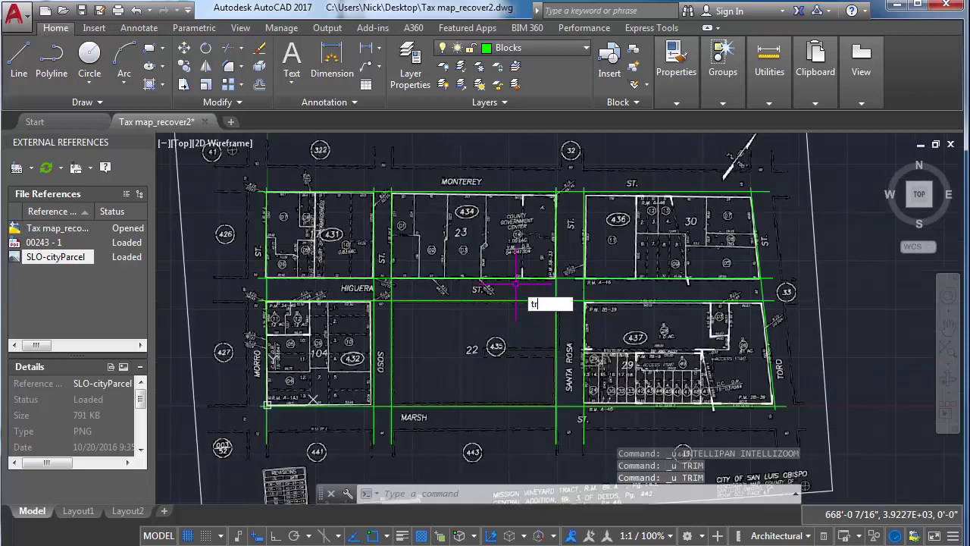
{"action": "key", "text": "Return"}
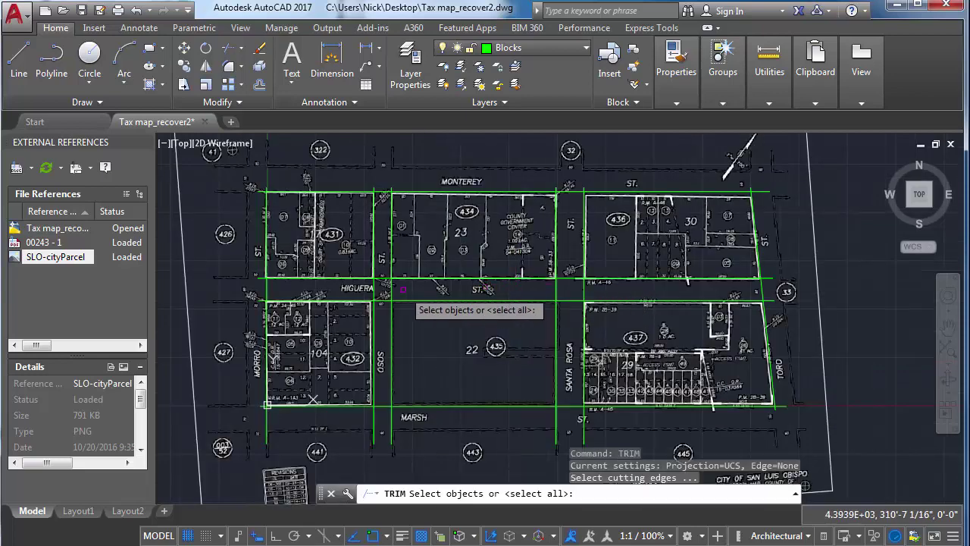
{"action": "key", "text": "Return"}
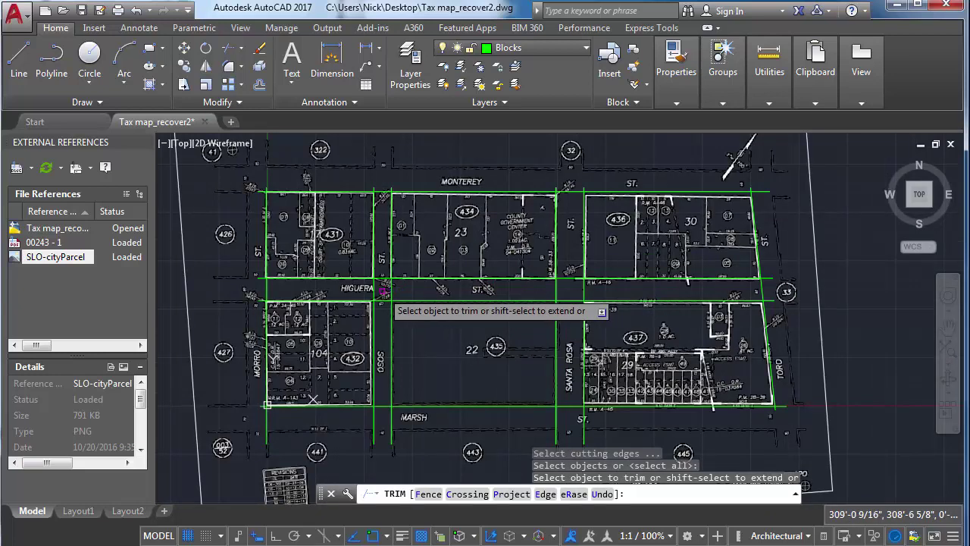
{"action": "scroll", "coordinate": [371, 291], "scroll_direction": "up", "scroll_amount": 4}
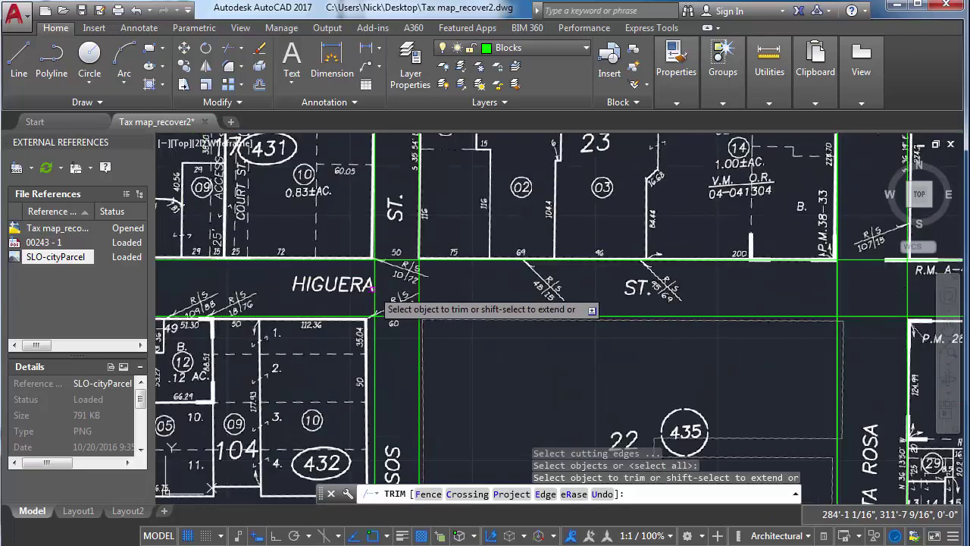
{"action": "left_click", "coordinate": [377, 284]}
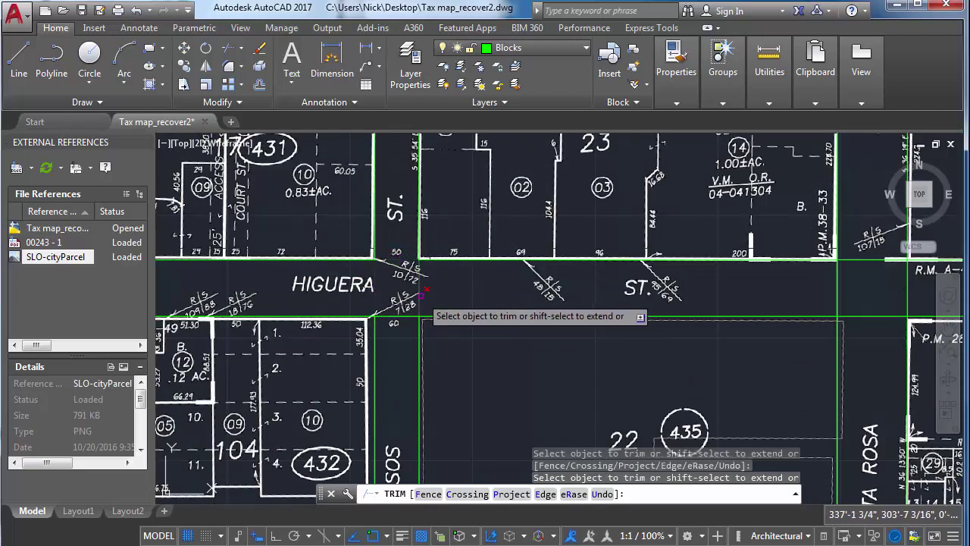
{"action": "left_click", "coordinate": [399, 314]}
Trim the lines inside the Higuera and Santa Rosa intersection, plus the Toro and Morro lines where they cross Higuera Street.
{"action": "middle_click_drag", "start_coordinate": [734, 306], "coordinate": [459, 286]}
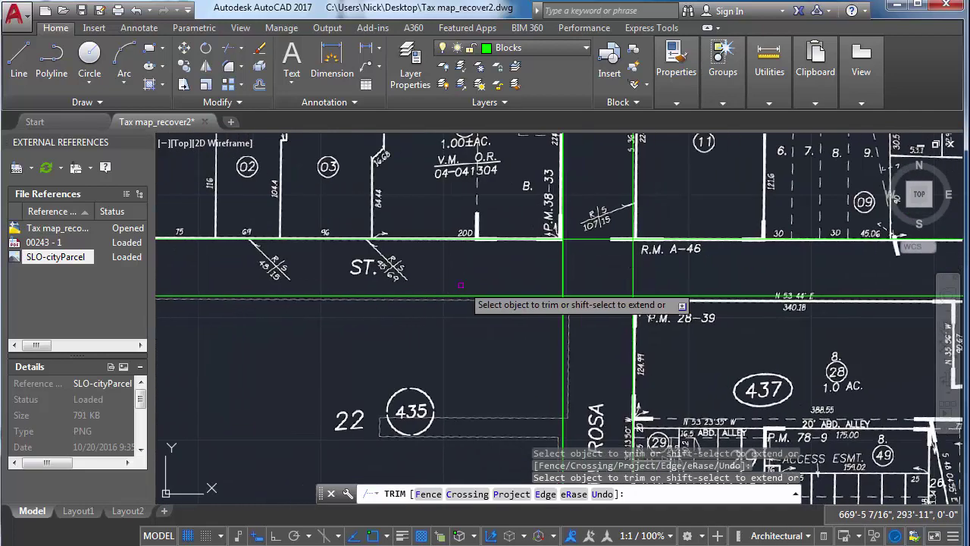
{"action": "left_click", "coordinate": [599, 239]}
{"action": "left_click", "coordinate": [565, 263]}
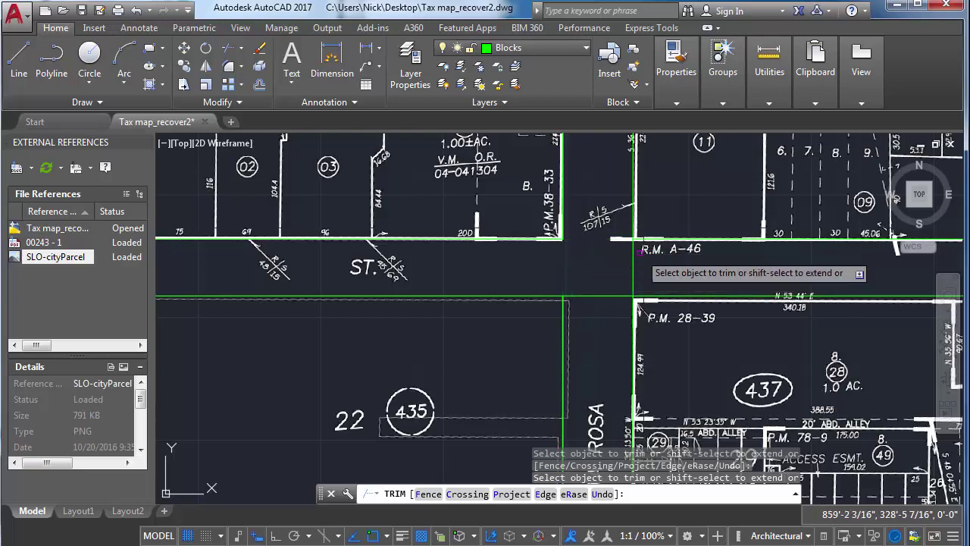
{"action": "scroll", "coordinate": [606, 294], "scroll_direction": "down", "scroll_amount": 5}
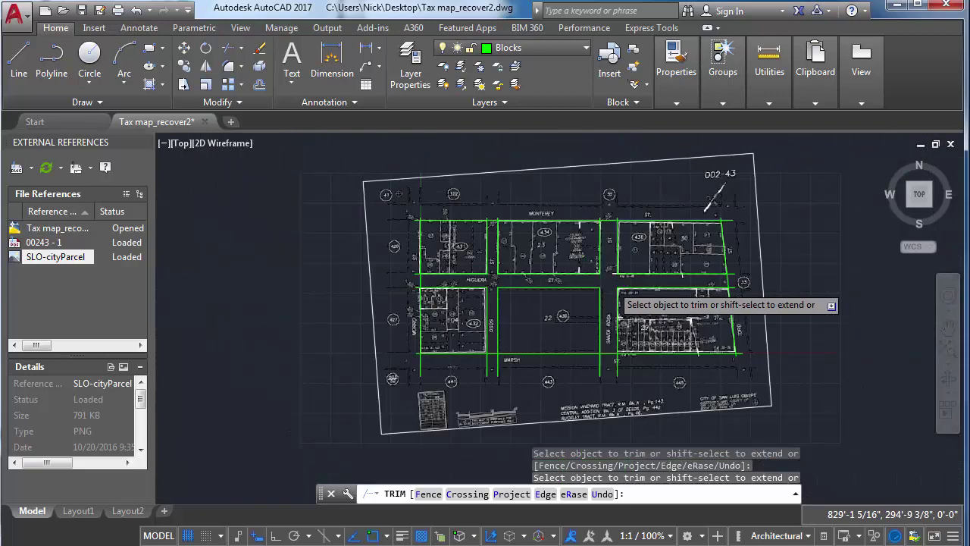
{"action": "scroll", "coordinate": [599, 288], "scroll_direction": "up", "scroll_amount": 5}
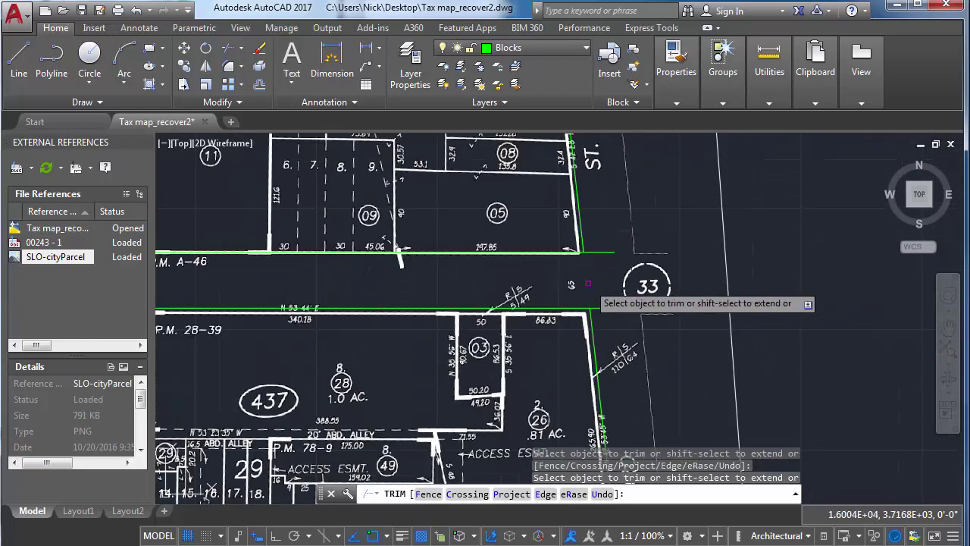
{"action": "scroll", "coordinate": [589, 283], "scroll_direction": "down", "scroll_amount": 5}
{"action": "scroll", "coordinate": [277, 274], "scroll_direction": "up", "scroll_amount": 5}
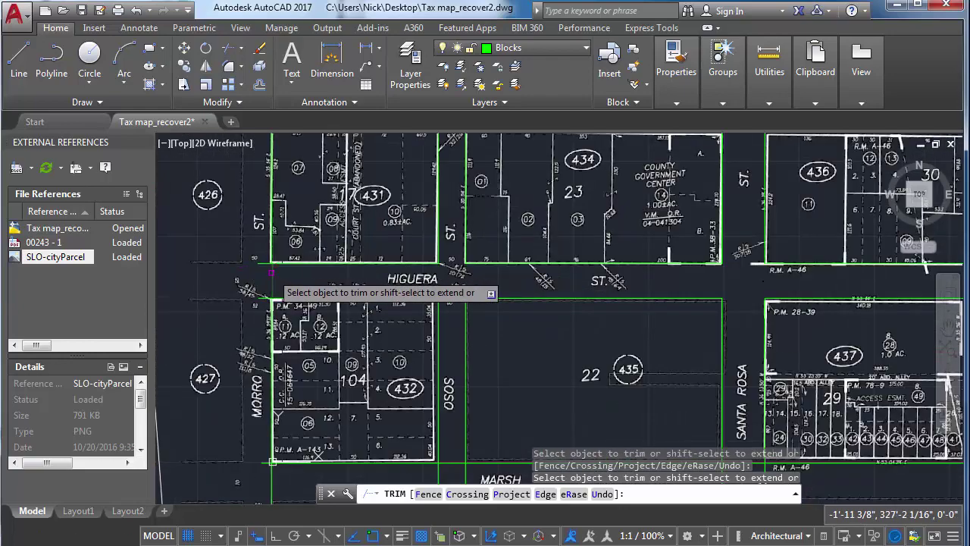
Trim all the cross-street line ends extending south of the Marsh Street line with one crossing window from Toro to Morro.
{"action": "scroll", "coordinate": [271, 272], "scroll_direction": "down", "scroll_amount": 2}
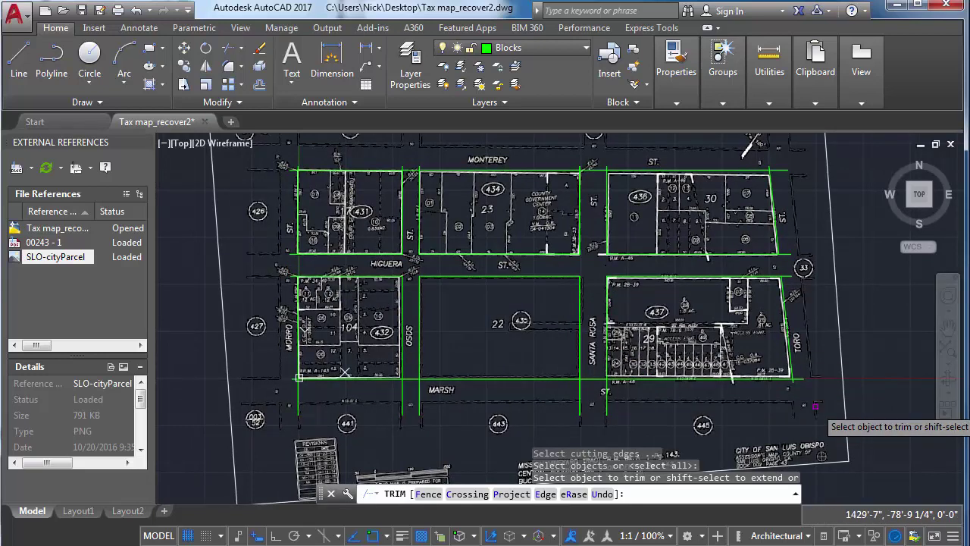
{"action": "scroll", "coordinate": [799, 409], "scroll_direction": "up", "scroll_amount": 2}
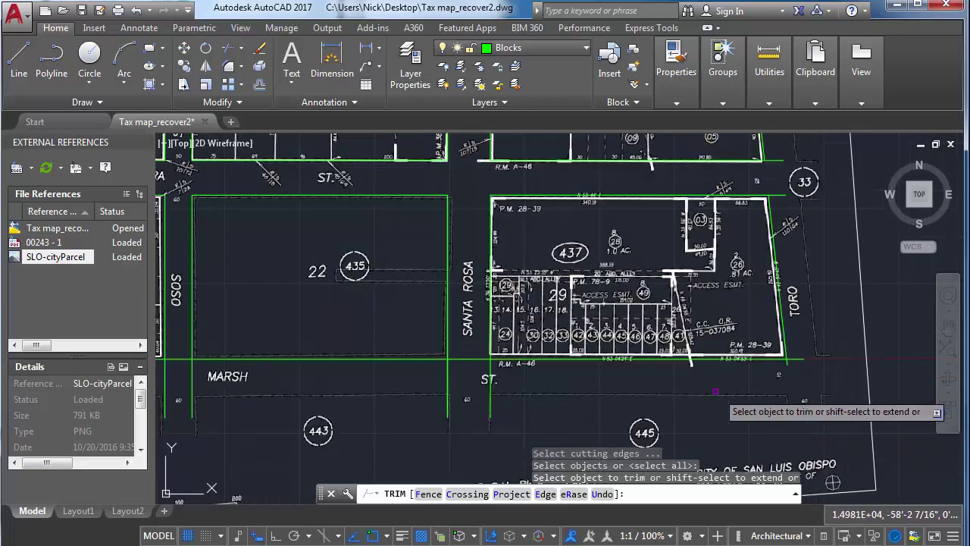
{"action": "middle_click_drag", "start_coordinate": [732, 393], "coordinate": [849, 370]}
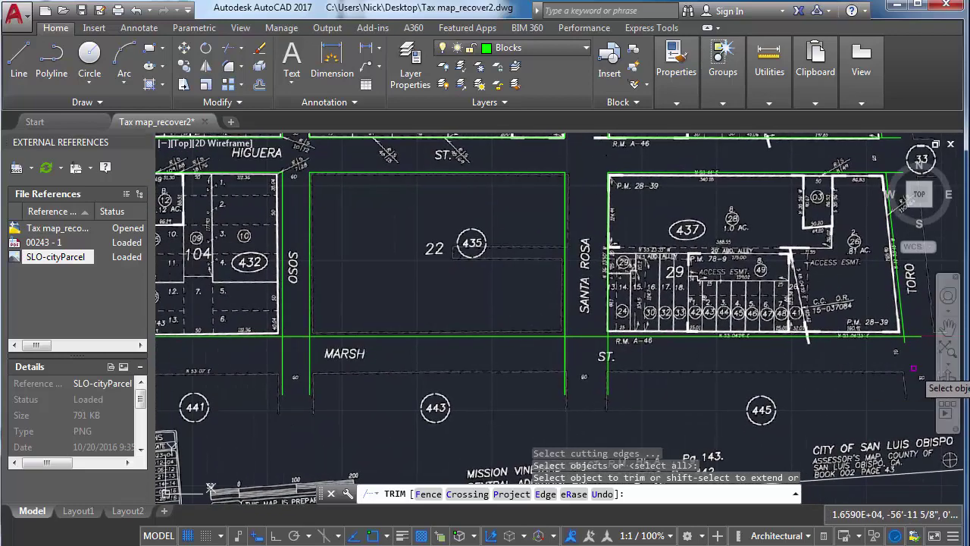
{"action": "left_click", "coordinate": [914, 370]}
{"action": "middle_click_drag", "start_coordinate": [425, 349], "coordinate": [624, 340]}
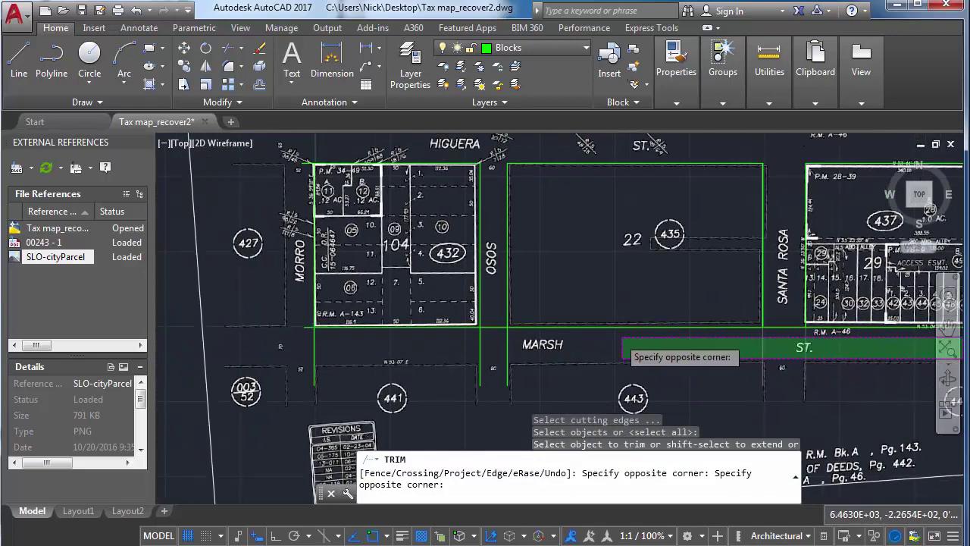
{"action": "scroll", "coordinate": [621, 338], "scroll_direction": "down", "scroll_amount": 2}
{"action": "middle_click_drag", "start_coordinate": [497, 338], "coordinate": [409, 334]}
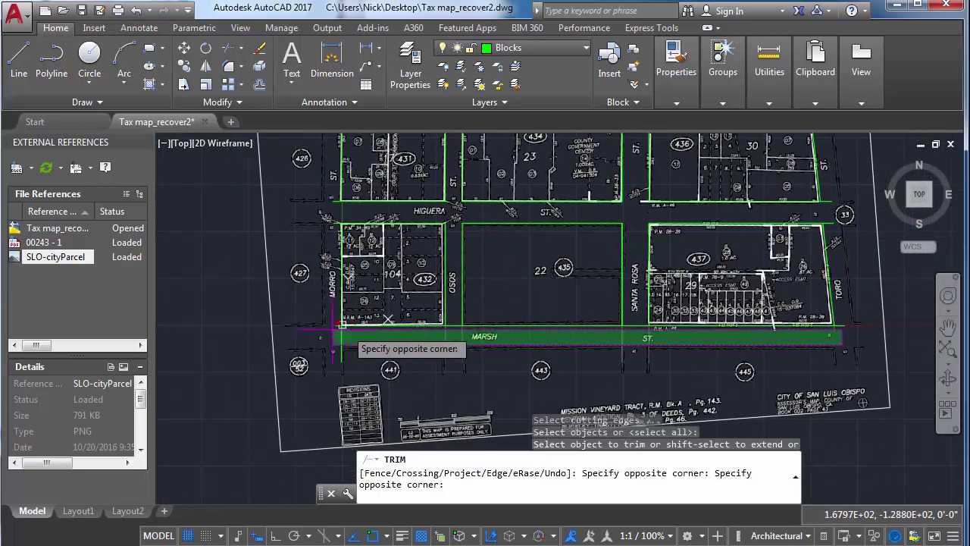
{"action": "left_click", "coordinate": [279, 327]}
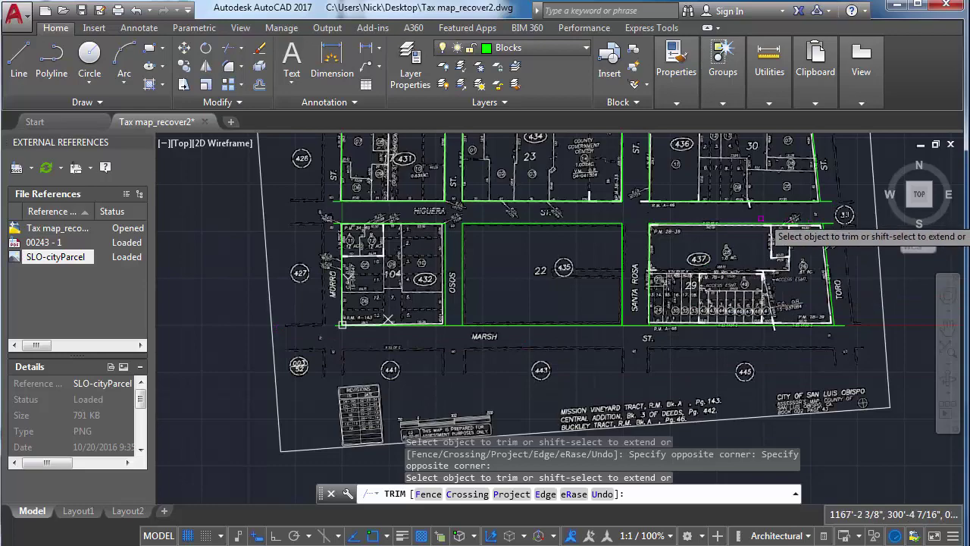
Trim the Monterey and Marsh Street line segments spanning Santa Rosa Street with a crossing window.
{"action": "middle_click_drag", "start_coordinate": [686, 277], "coordinate": [614, 388]}
{"action": "middle_click_drag", "start_coordinate": [595, 345], "coordinate": [594, 289]}
{"action": "left_click", "coordinate": [564, 161]}
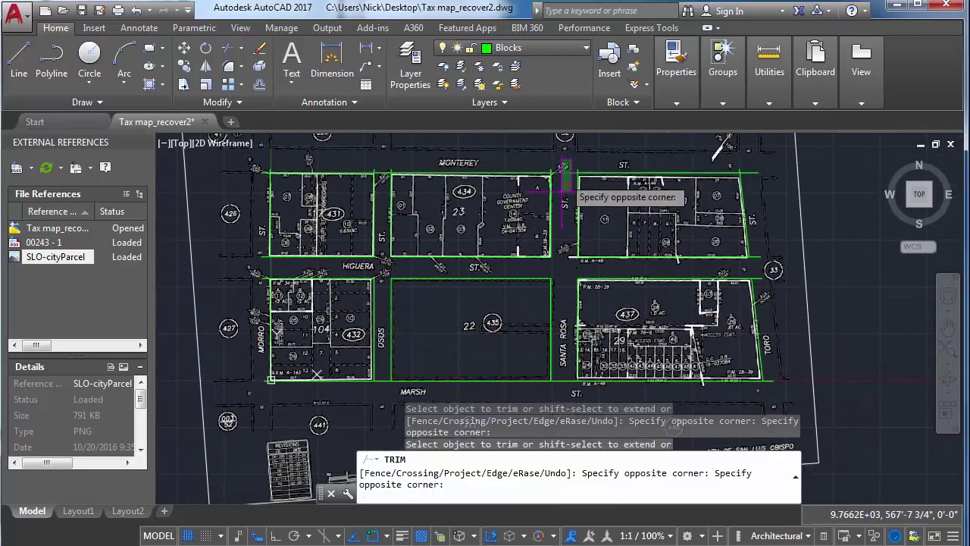
{"action": "left_click", "coordinate": [544, 379]}
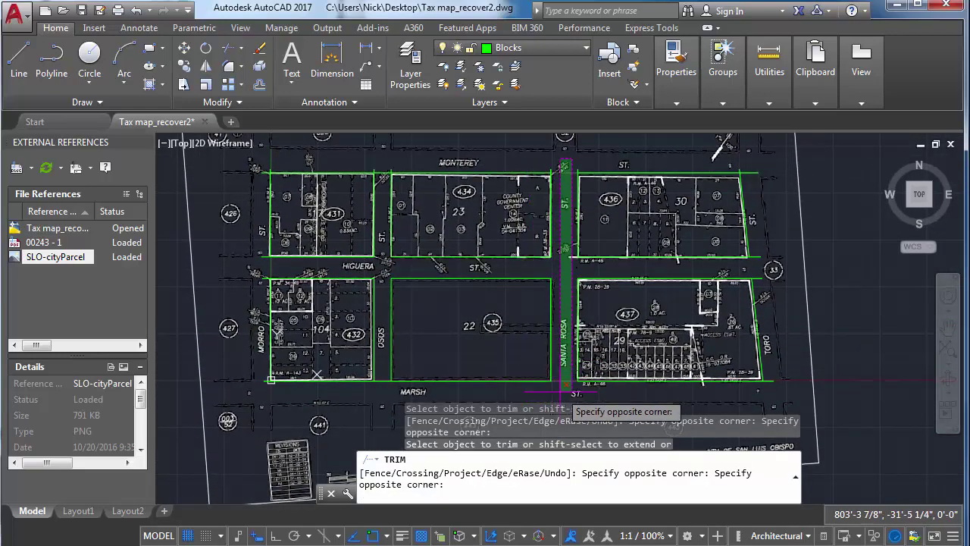
Trim the east-west line segments spanning Osos Street and the line ends extending west past Morro Street.
{"action": "left_click", "coordinate": [389, 161]}
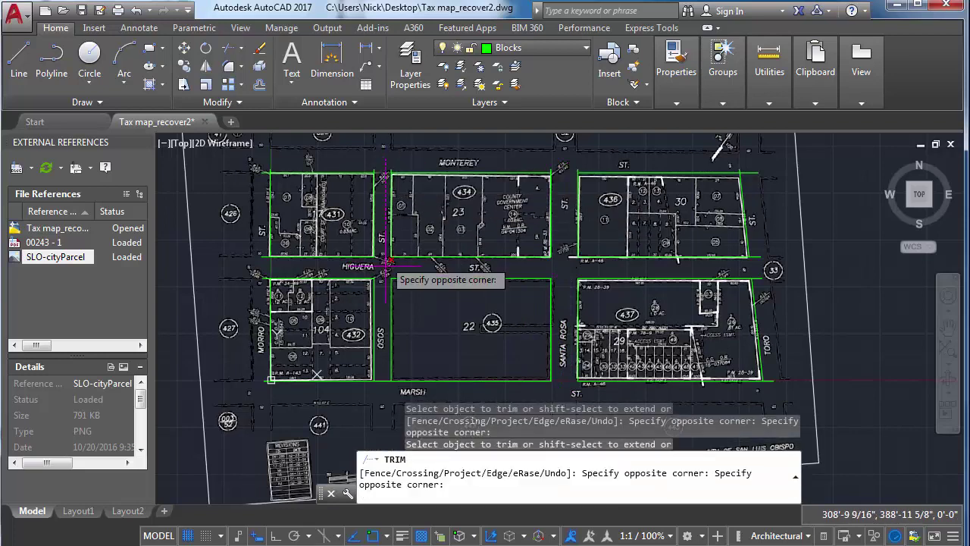
{"action": "left_click", "coordinate": [395, 411]}
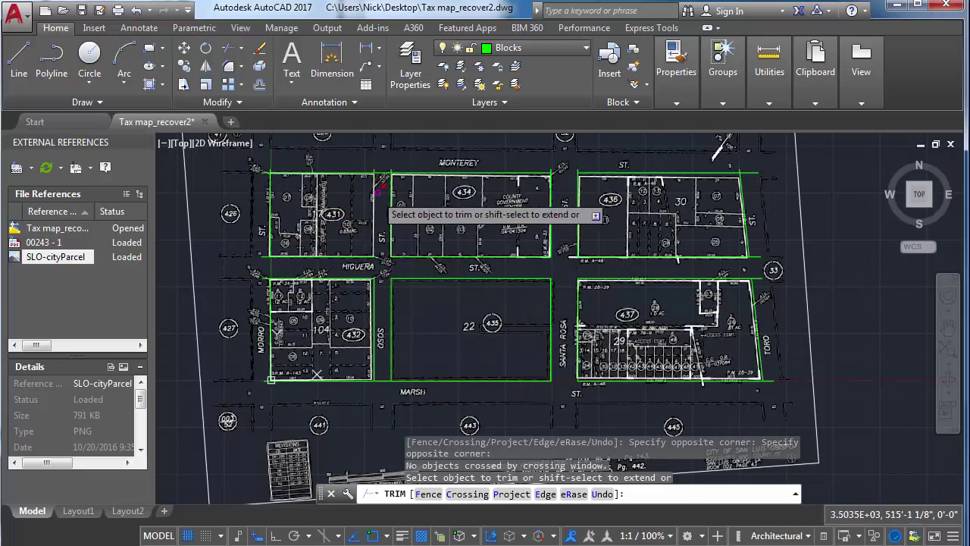
{"action": "left_click", "coordinate": [388, 163]}
{"action": "left_click", "coordinate": [381, 185]}
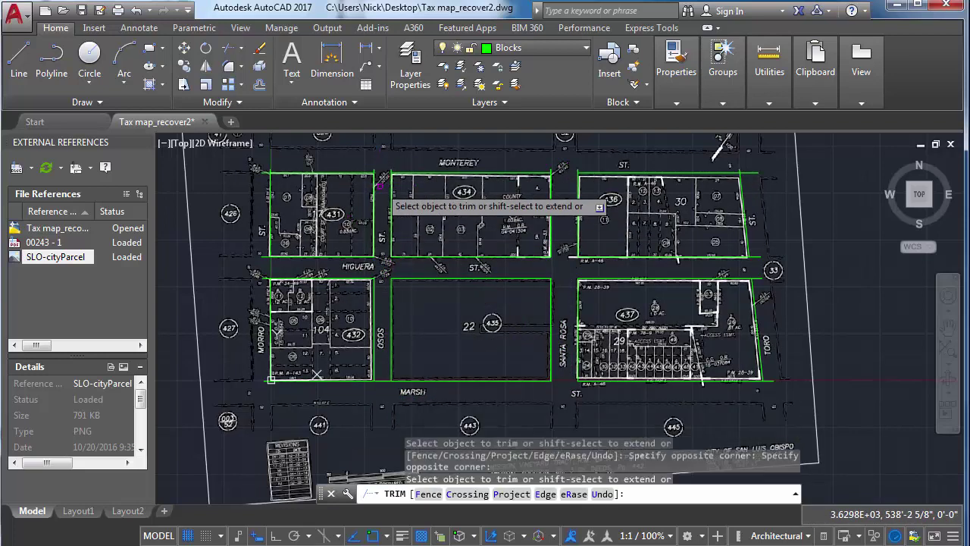
{"action": "left_click", "coordinate": [268, 159]}
{"action": "left_click", "coordinate": [246, 413]}
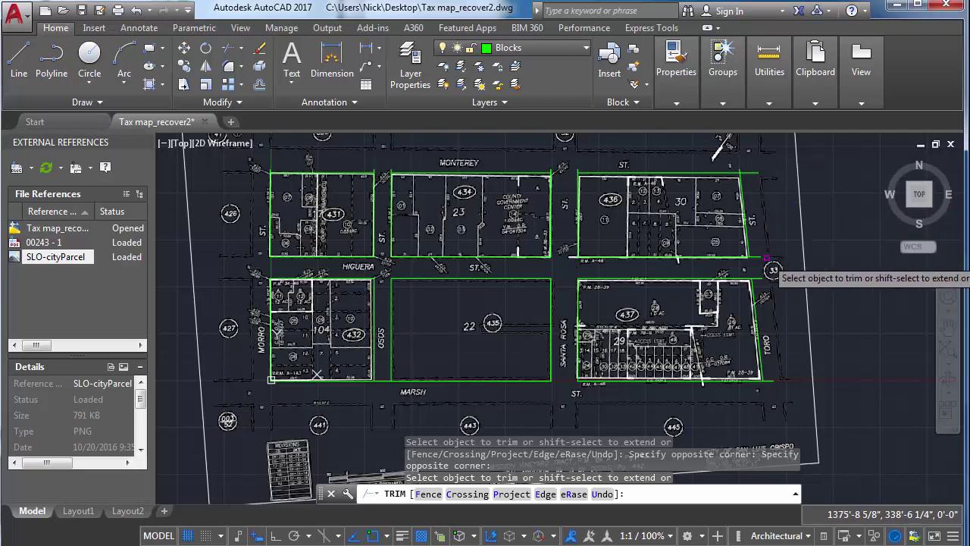
{"action": "key", "text": "Escape"}
Fillet block 437's southeast corner at Marsh and Toro Streets with a radius of 0.
{"action": "type", "text": "fill"}
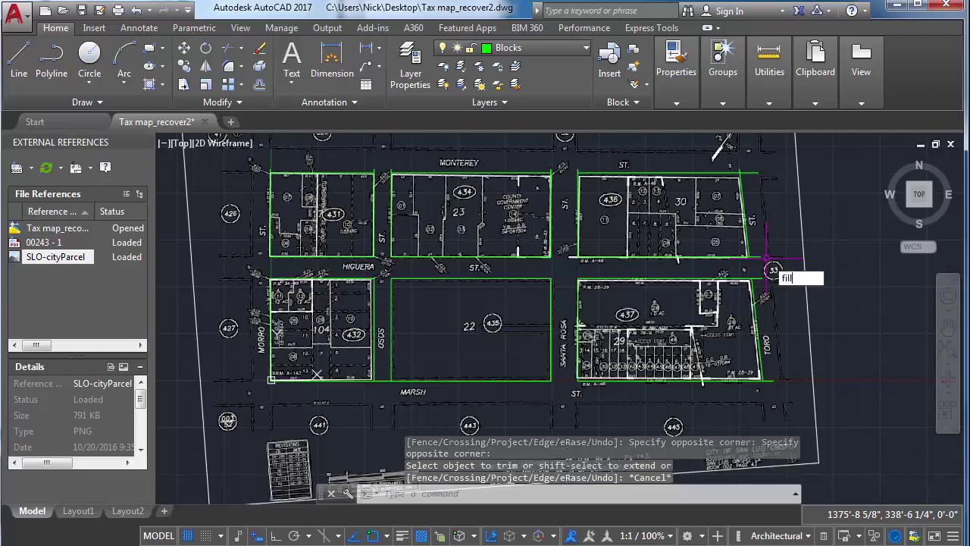
{"action": "type", "text": "et"}
{"action": "key", "text": "Return"}
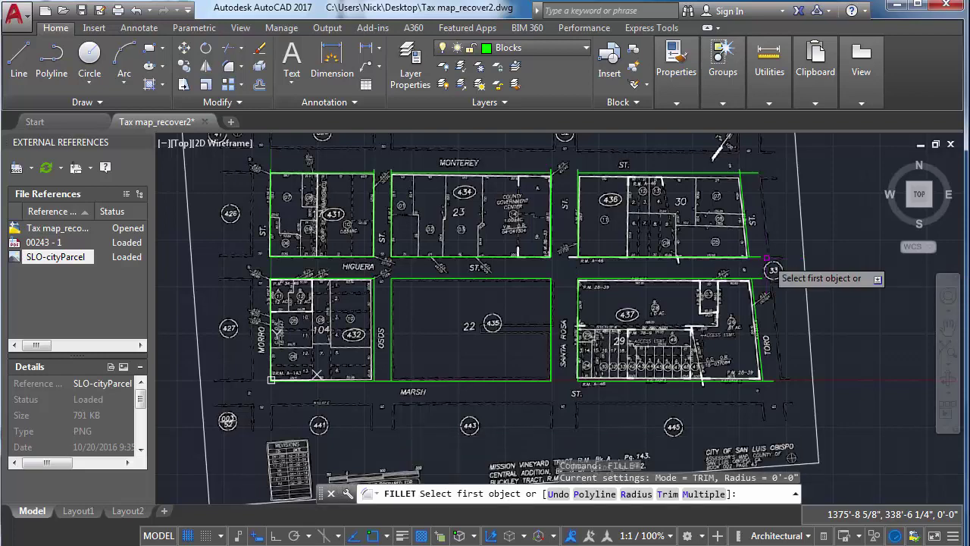
{"action": "type", "text": "r"}
{"action": "key", "text": "Return"}
{"action": "type", "text": "0"}
{"action": "key", "text": "Return"}
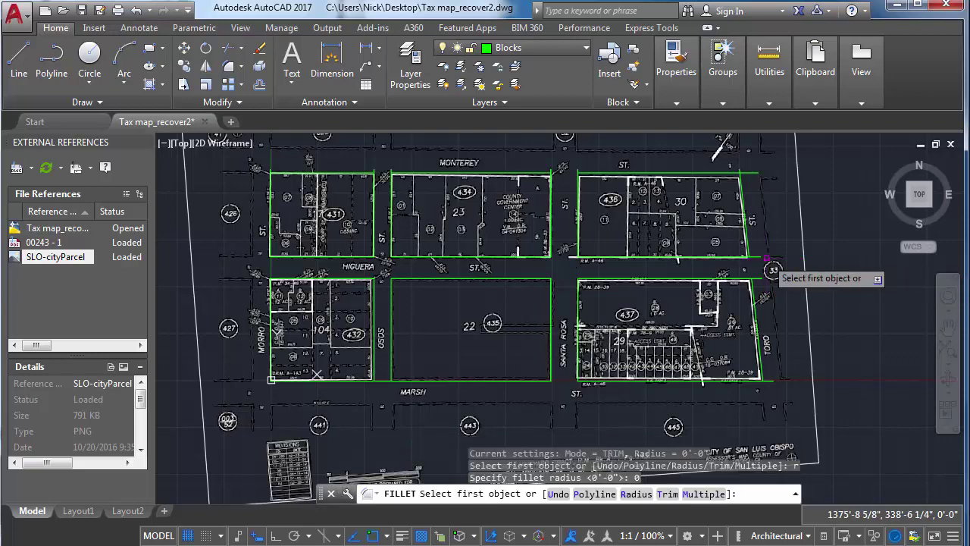
{"action": "scroll", "coordinate": [750, 386], "scroll_direction": "up", "scroll_amount": 5}
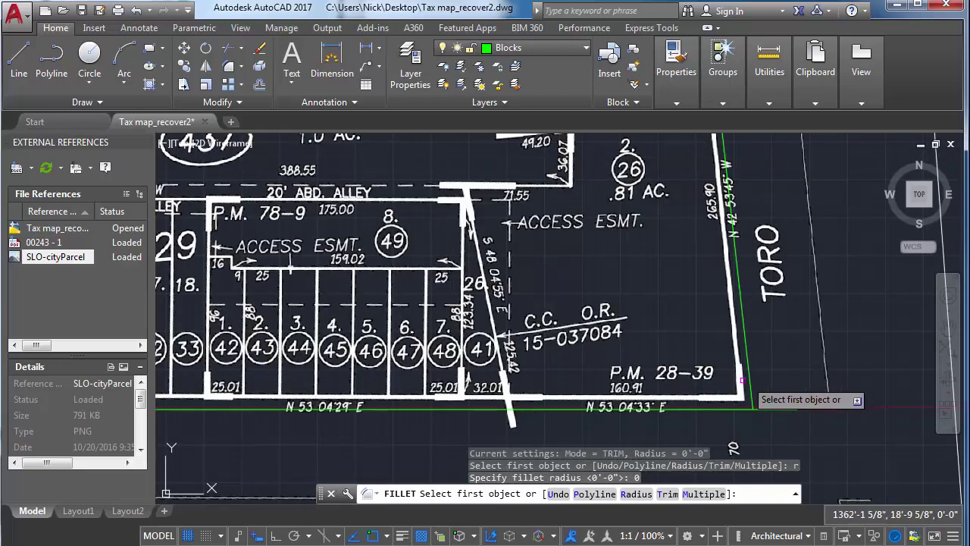
{"action": "left_click", "coordinate": [751, 383]}
{"action": "left_click", "coordinate": [732, 411]}
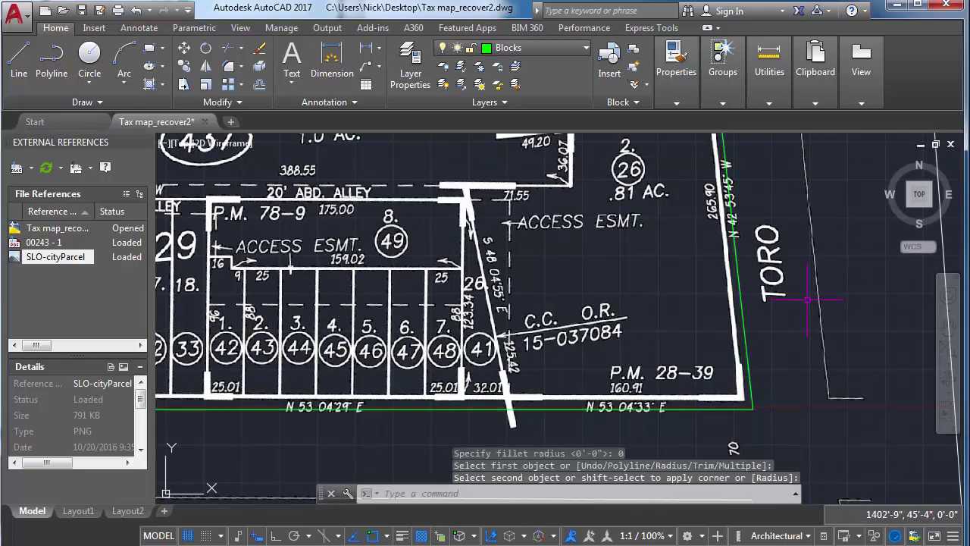
Fillet block 437's northeast corner and block 436's southeast corner into sharp corners where Higuera Street meets Toro Street.
{"action": "scroll", "coordinate": [804, 261], "scroll_direction": "down", "scroll_amount": 2}
{"action": "middle_click_drag", "start_coordinate": [801, 257], "coordinate": [751, 428]}
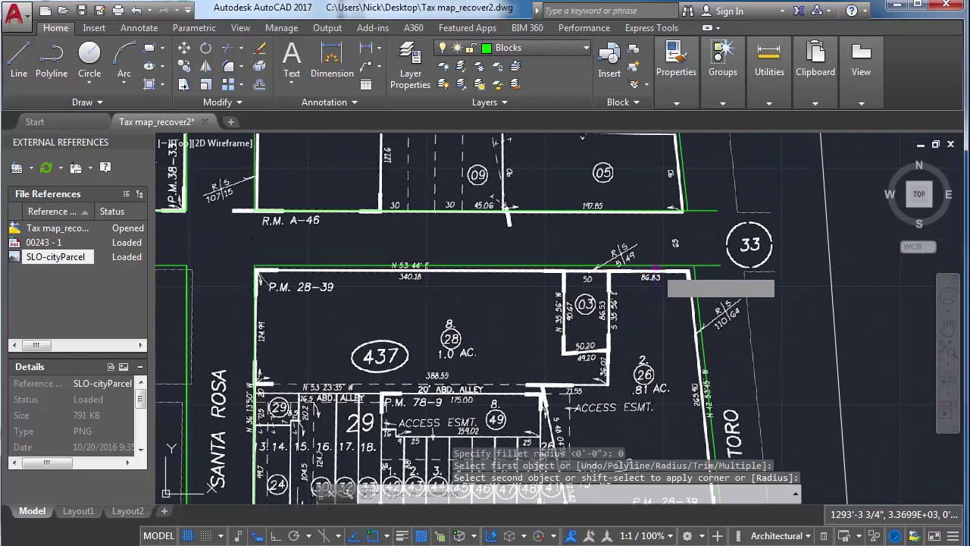
{"action": "key", "text": "Return"}
{"action": "left_click", "coordinate": [658, 269]}
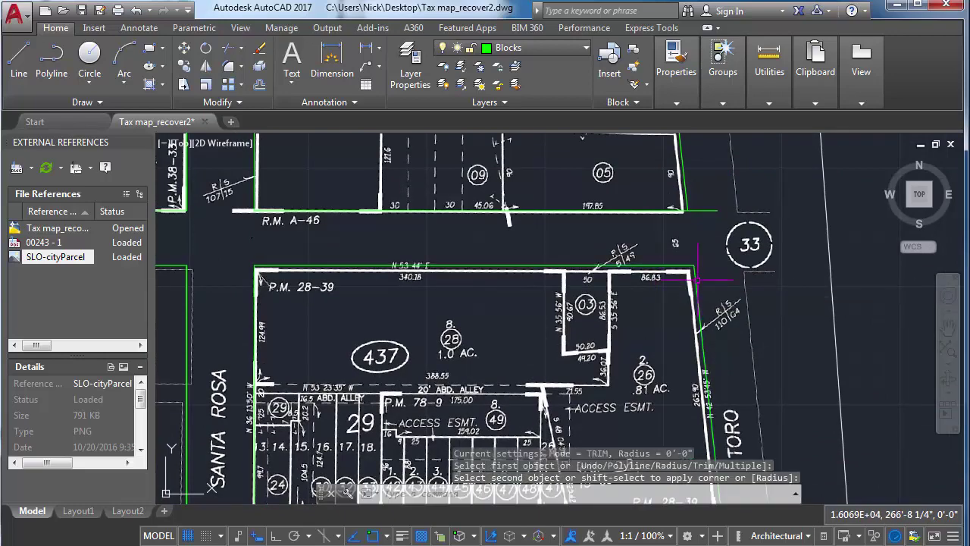
{"action": "key", "text": "Return"}
{"action": "left_click", "coordinate": [676, 211]}
{"action": "left_click", "coordinate": [686, 195]}
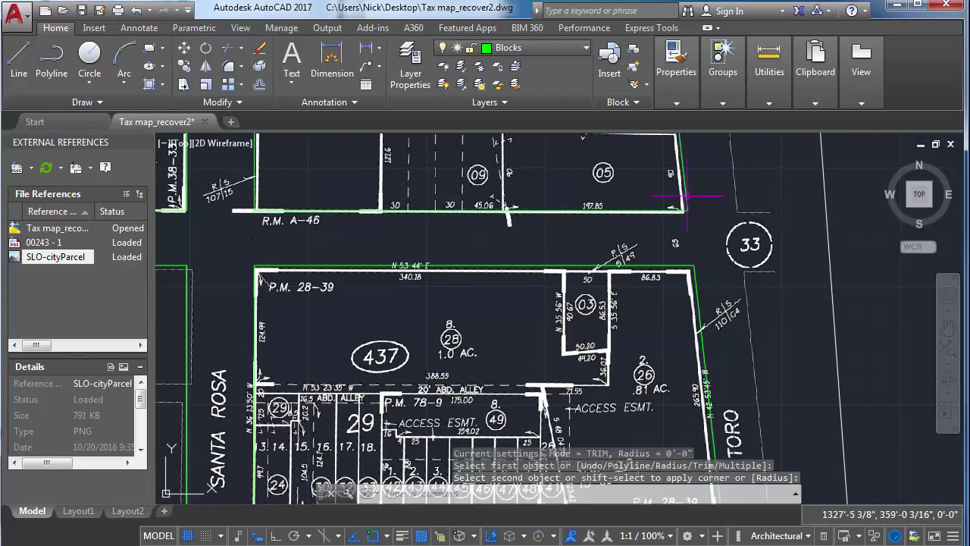
Fillet block 436's northeast and northwest corners into sharp corners along Monterey Street.
{"action": "middle_click_drag", "start_coordinate": [675, 199], "coordinate": [678, 204]}
{"action": "scroll", "coordinate": [668, 282], "scroll_direction": "down", "scroll_amount": 3}
{"action": "key", "text": "Return"}
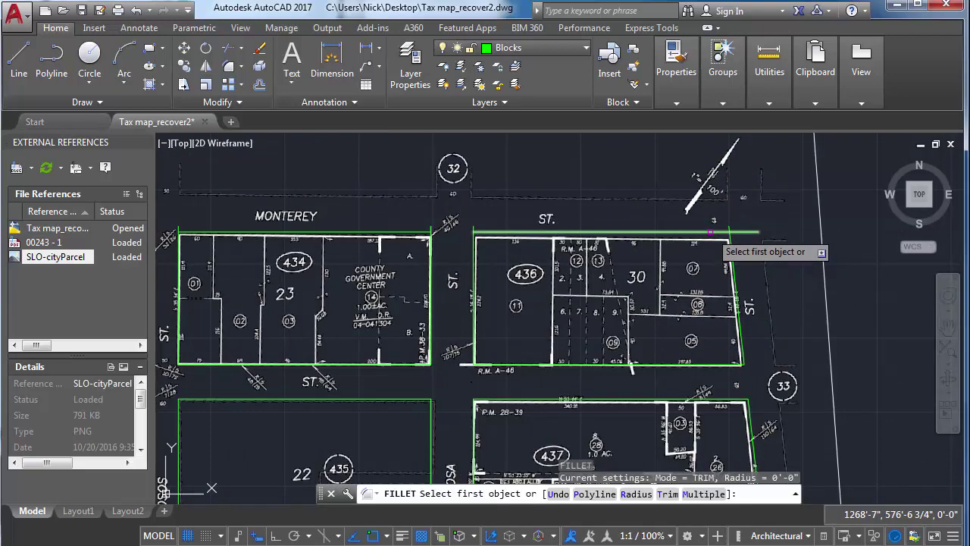
{"action": "left_click", "coordinate": [724, 231]}
{"action": "left_click", "coordinate": [734, 262]}
{"action": "key", "text": "Return"}
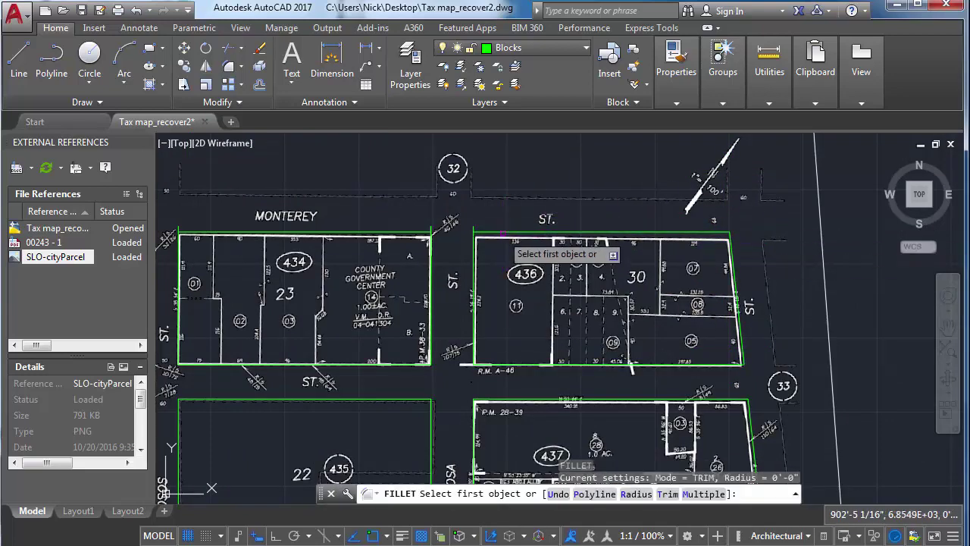
{"action": "left_click", "coordinate": [514, 233]}
{"action": "left_click", "coordinate": [475, 244]}
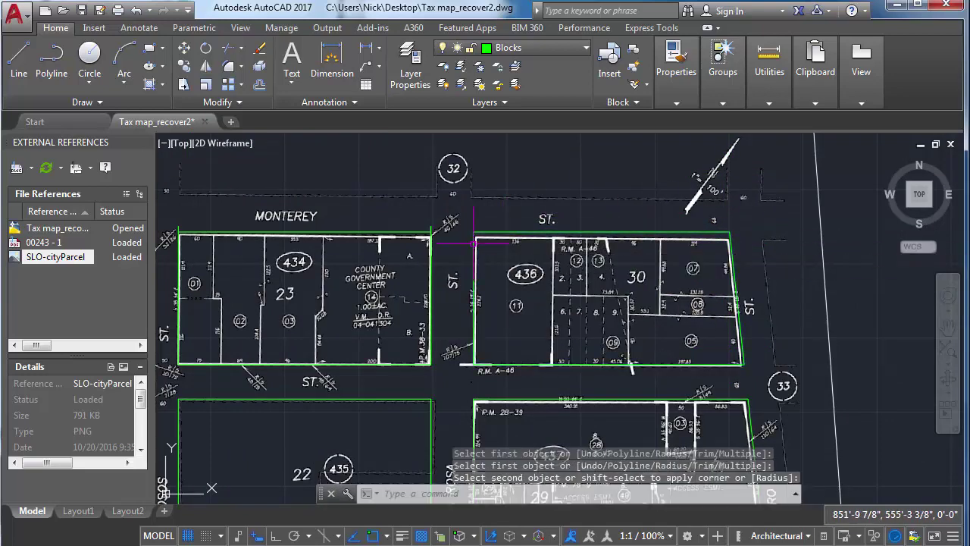
Fillet block 434's northeast corner at Santa Rosa Street and its northwest corner at Osos Street into sharp corners.
{"action": "key", "text": "Return"}
{"action": "left_click", "coordinate": [417, 232]}
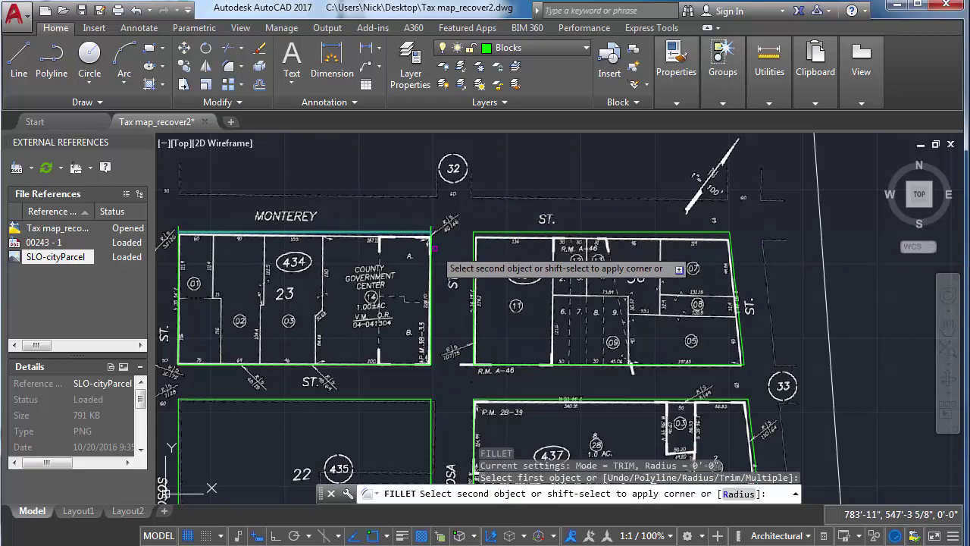
{"action": "key", "text": "Escape"}
{"action": "middle_click_drag", "start_coordinate": [424, 244], "coordinate": [525, 246]}
{"action": "key", "text": "Return"}
{"action": "left_click", "coordinate": [524, 245]}
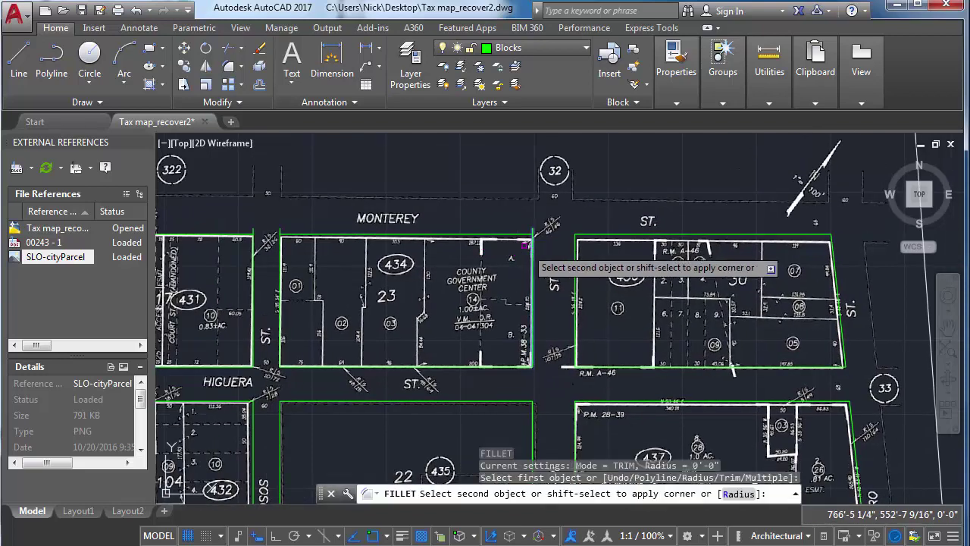
{"action": "key", "text": "Escape"}
{"action": "middle_click_drag", "start_coordinate": [329, 210], "coordinate": [488, 192]}
{"action": "key", "text": "Return"}
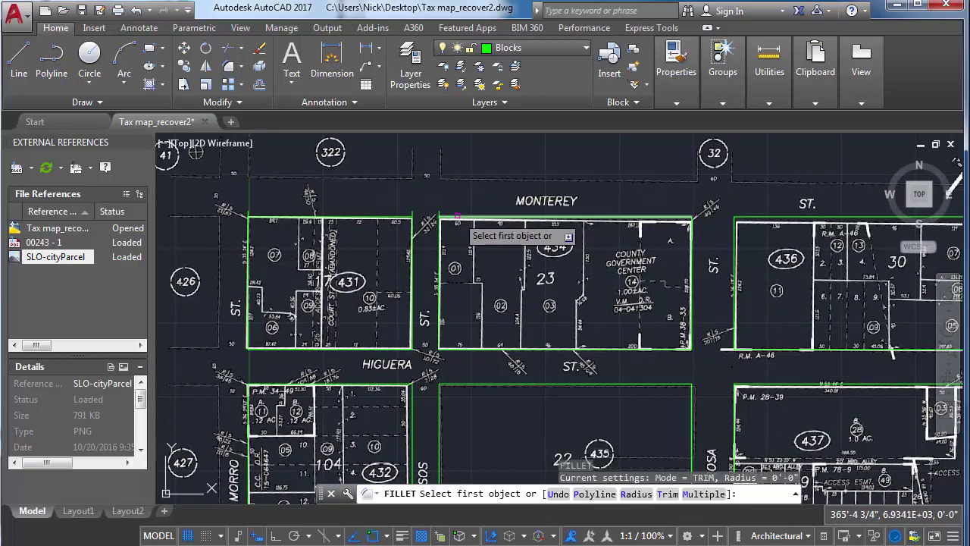
{"action": "left_click", "coordinate": [457, 217]}
{"action": "left_click", "coordinate": [439, 236]}
Fillet block 431's northeast and northwest corners along Monterey Street into sharp corners.
{"action": "key", "text": "Return"}
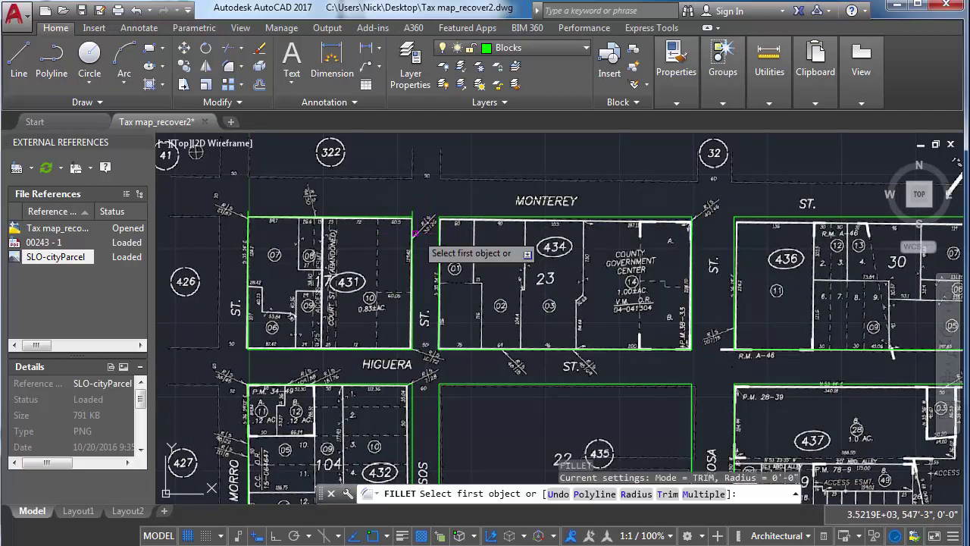
{"action": "left_click", "coordinate": [414, 235]}
{"action": "left_click", "coordinate": [389, 220]}
{"action": "key", "text": "Return"}
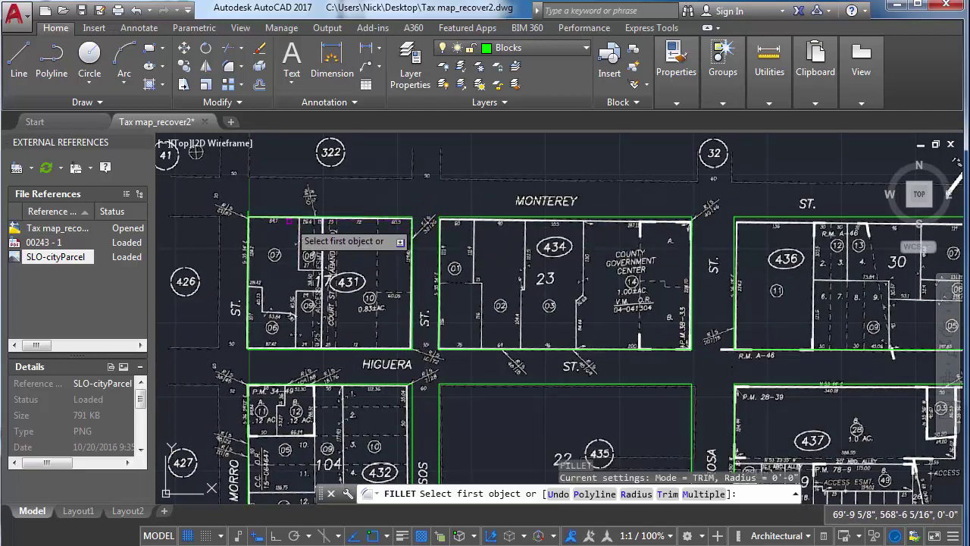
{"action": "left_click", "coordinate": [275, 218]}
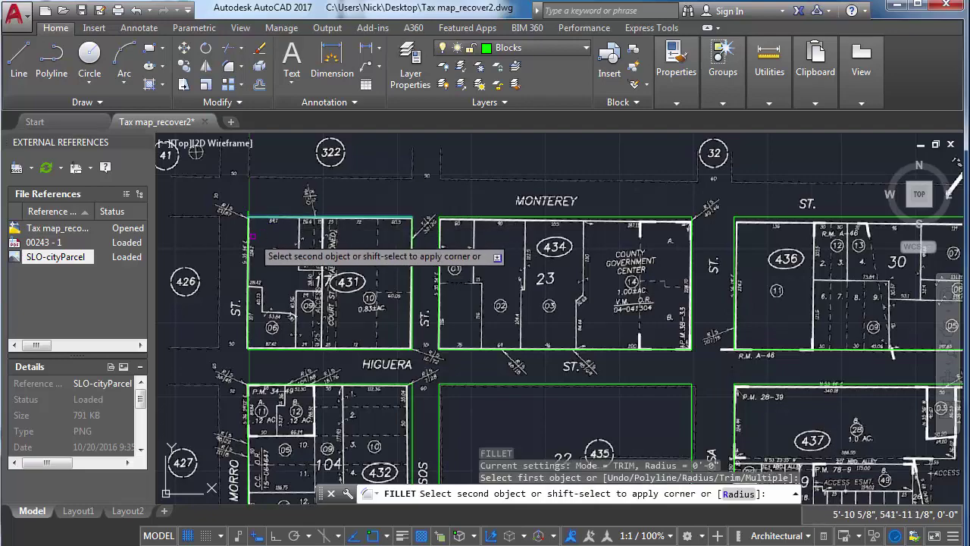
{"action": "left_click", "coordinate": [250, 239]}
Trim the Marsh Street line segment spanning Osos Street between blocks 432 and 435 with a crossing window.
{"action": "mouse_move", "coordinate": [271, 342]}
{"action": "middle_mouse_down"}
{"action": "mouse_move", "coordinate": [288, 263]}
{"action": "mouse_move", "coordinate": [288, 282]}
{"action": "middle_mouse_up"}
{"action": "middle_click_drag", "start_coordinate": [365, 349], "coordinate": [342, 293]}
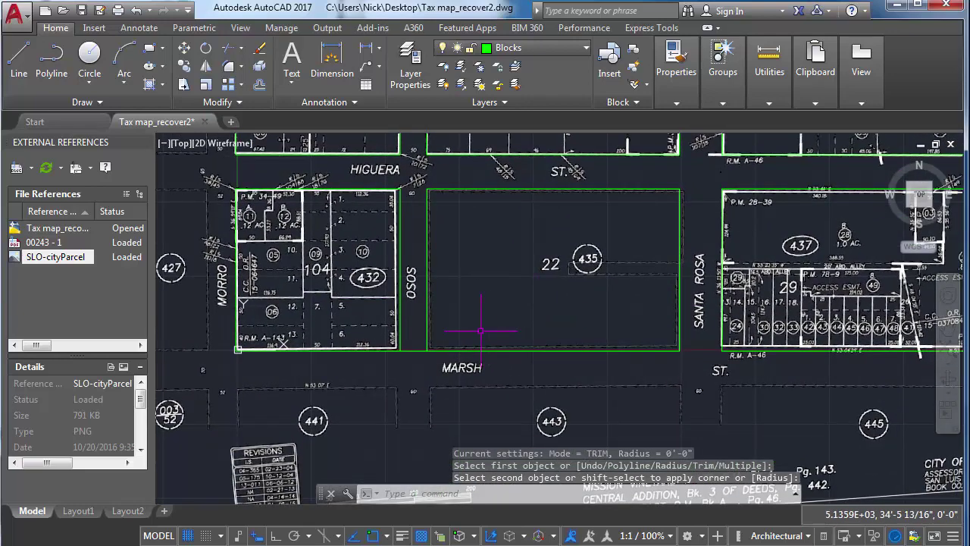
{"action": "scroll", "coordinate": [480, 331], "scroll_direction": "up", "scroll_amount": 4}
{"action": "type", "text": "tr"}
{"action": "key", "text": "Return"}
{"action": "key", "text": "Return"}
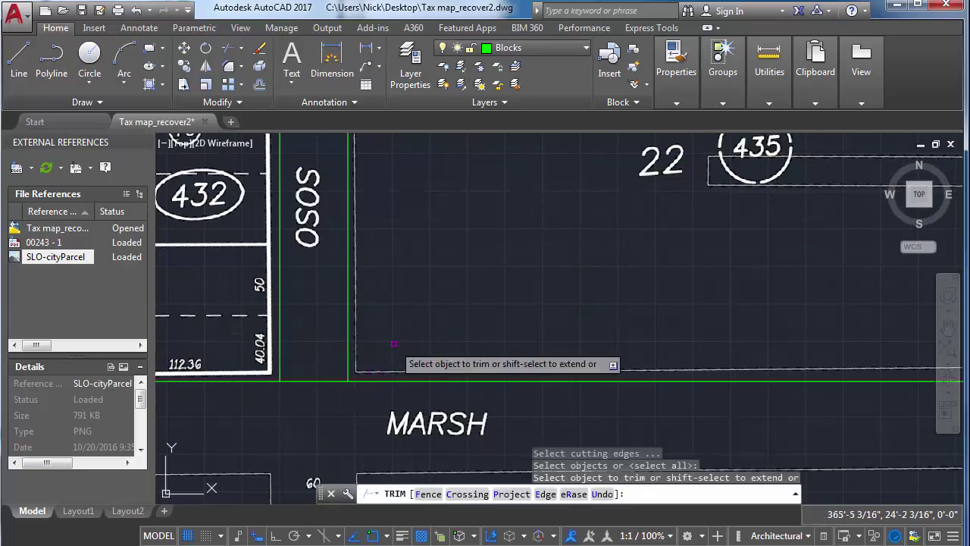
{"action": "left_click", "coordinate": [333, 342]}
{"action": "left_click", "coordinate": [314, 413]}
{"action": "scroll", "coordinate": [331, 402], "scroll_direction": "down", "scroll_amount": 2}
{"action": "scroll", "coordinate": [340, 410], "scroll_direction": "down", "scroll_amount": 3}
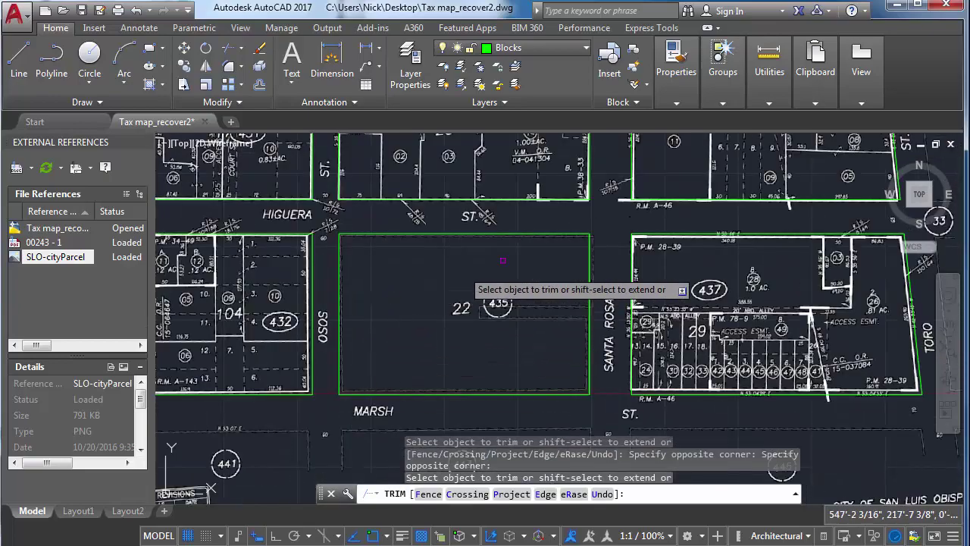
{"action": "mouse_move", "coordinate": [672, 317]}
{"action": "middle_mouse_down"}
{"action": "mouse_move", "coordinate": [602, 344]}
{"action": "mouse_move", "coordinate": [678, 385]}
{"action": "middle_mouse_up"}
{"action": "scroll", "coordinate": [678, 386], "scroll_direction": "down", "scroll_amount": 2}
{"action": "left_click", "coordinate": [650, 257]}
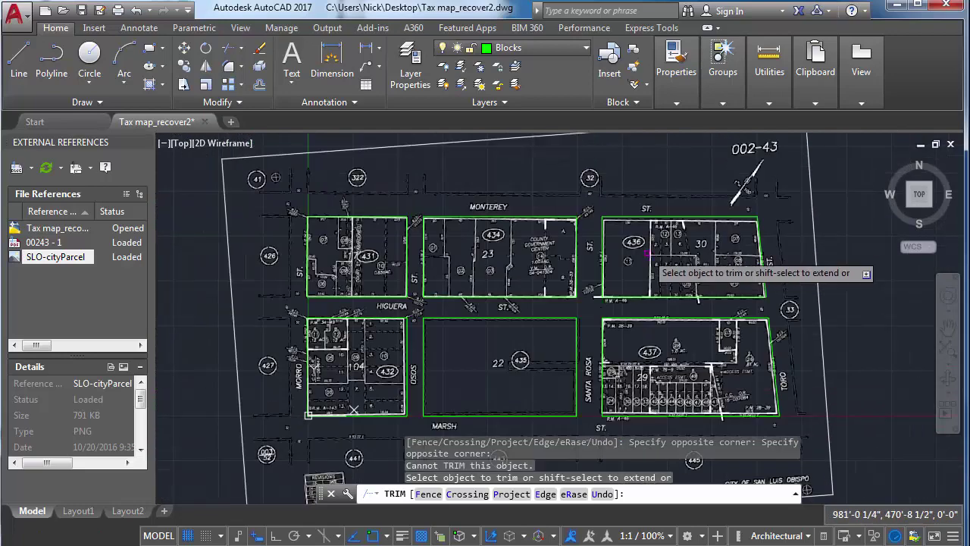
Make Building the current layer.
{"action": "scroll", "coordinate": [675, 216], "scroll_direction": "up", "scroll_amount": 3}
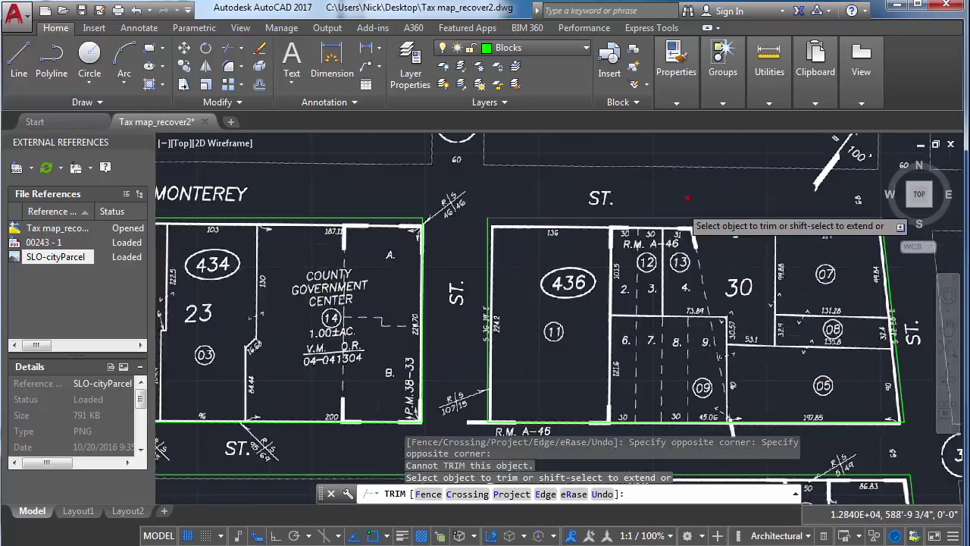
{"action": "middle_click_drag", "start_coordinate": [775, 219], "coordinate": [642, 173]}
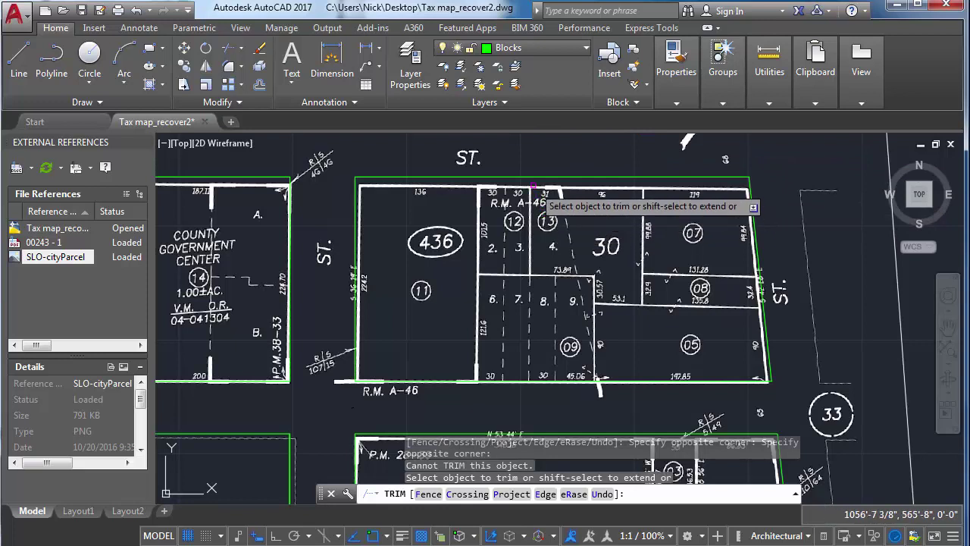
{"action": "left_click", "coordinate": [547, 50]}
{"action": "left_click", "coordinate": [533, 101]}
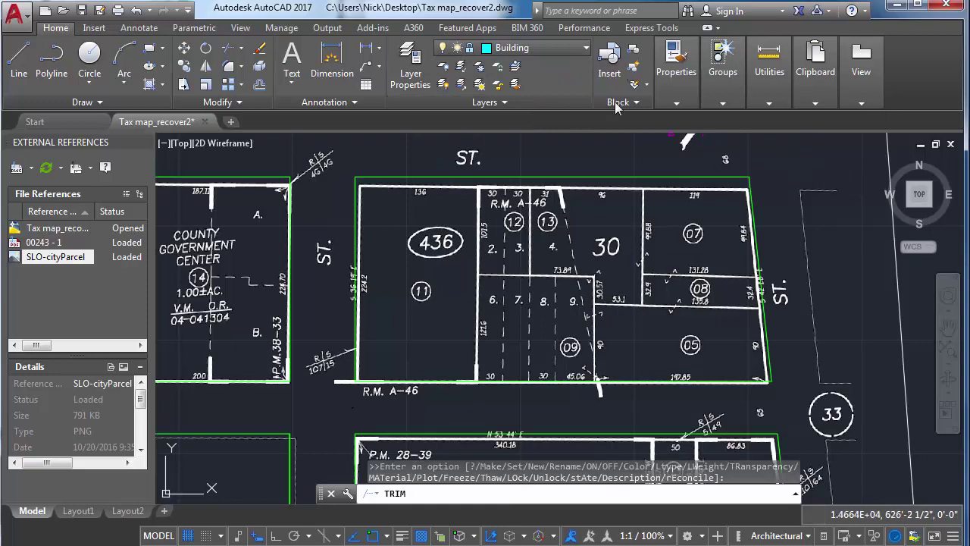
Turn off the Tax Map layer and turn on the Parcel Map layer.
{"action": "left_click", "coordinate": [523, 47]}
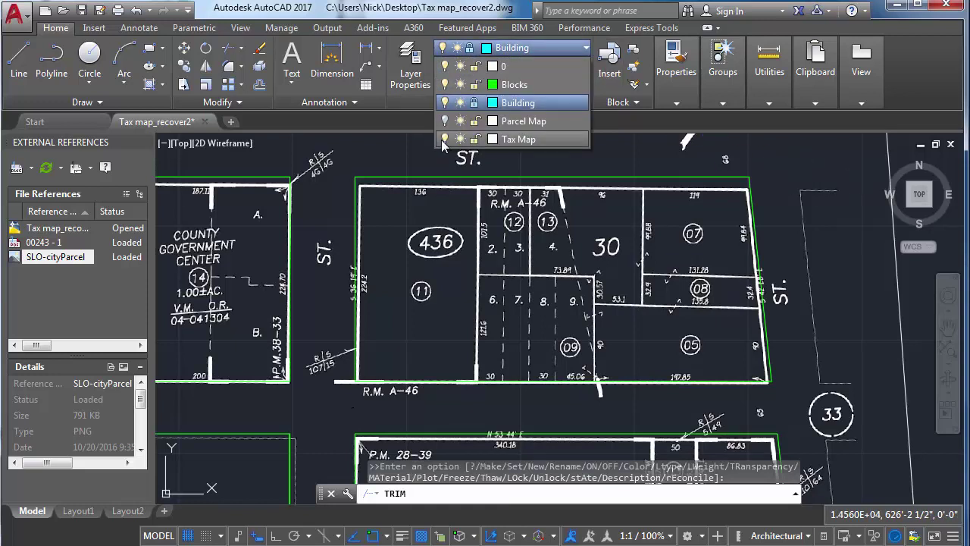
{"action": "left_click", "coordinate": [444, 139]}
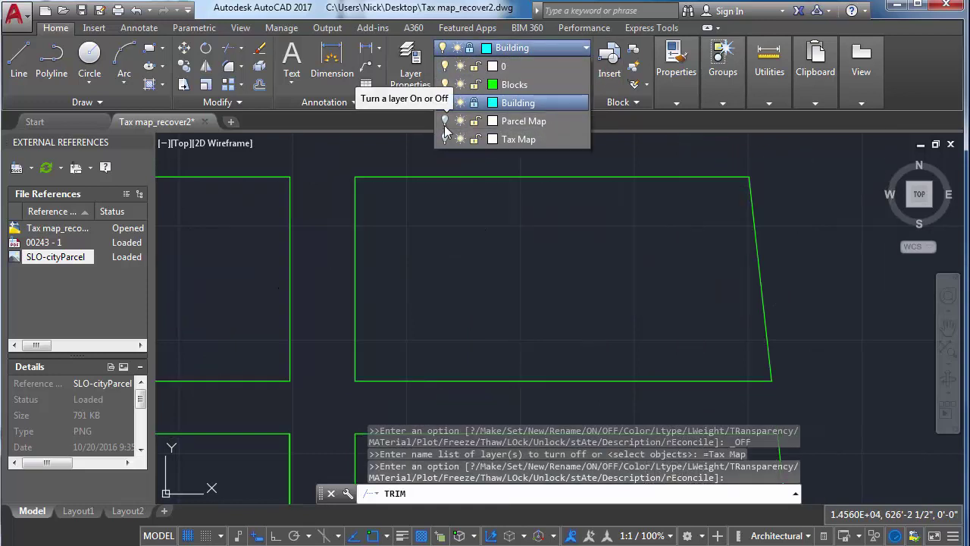
{"action": "left_click", "coordinate": [444, 139]}
{"action": "middle_click_drag", "start_coordinate": [626, 243], "coordinate": [572, 249]}
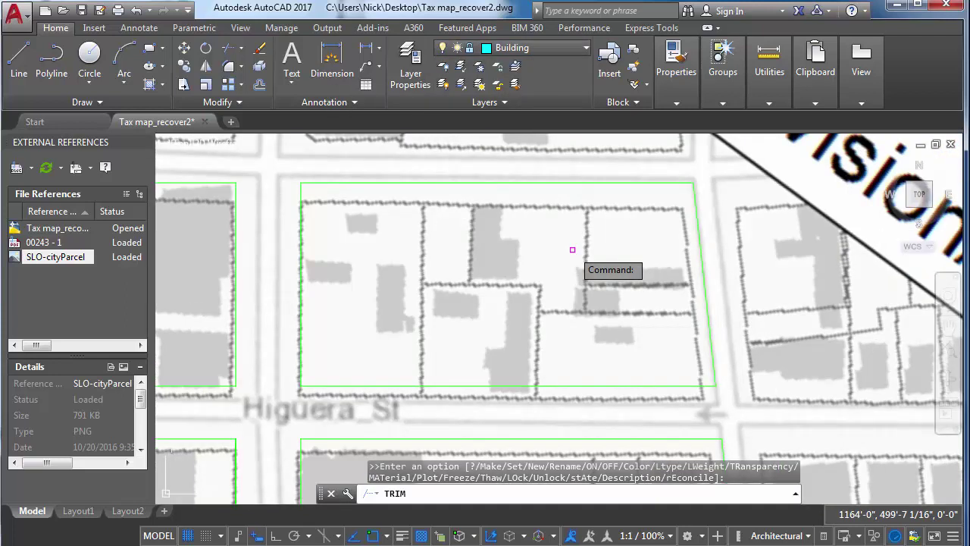
{"action": "scroll", "coordinate": [573, 249], "scroll_direction": "down", "scroll_amount": 5}
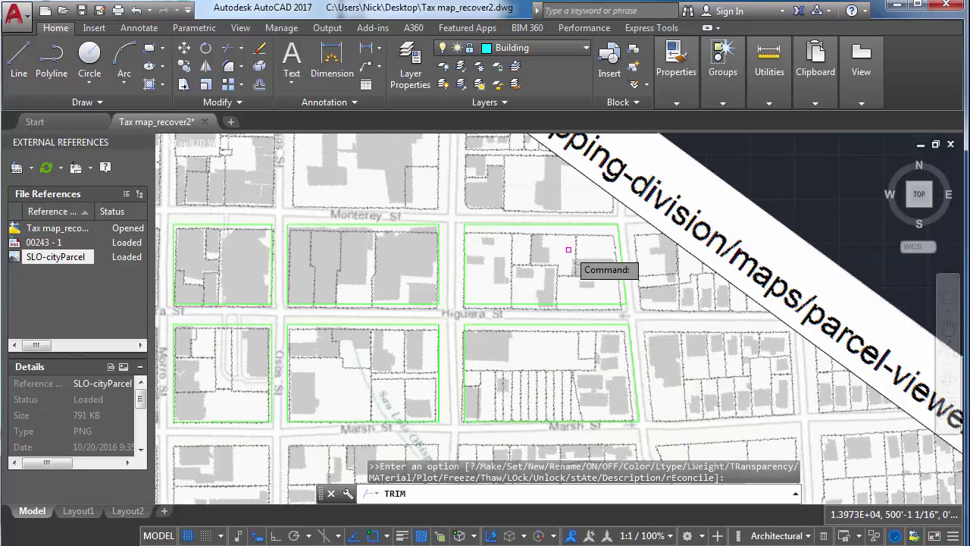
Start a building outline polyline at block 432's southwest corner, with object snap off, and draw its first edge east along Marsh Street.
{"action": "scroll", "coordinate": [372, 245], "scroll_direction": "up", "scroll_amount": 4}
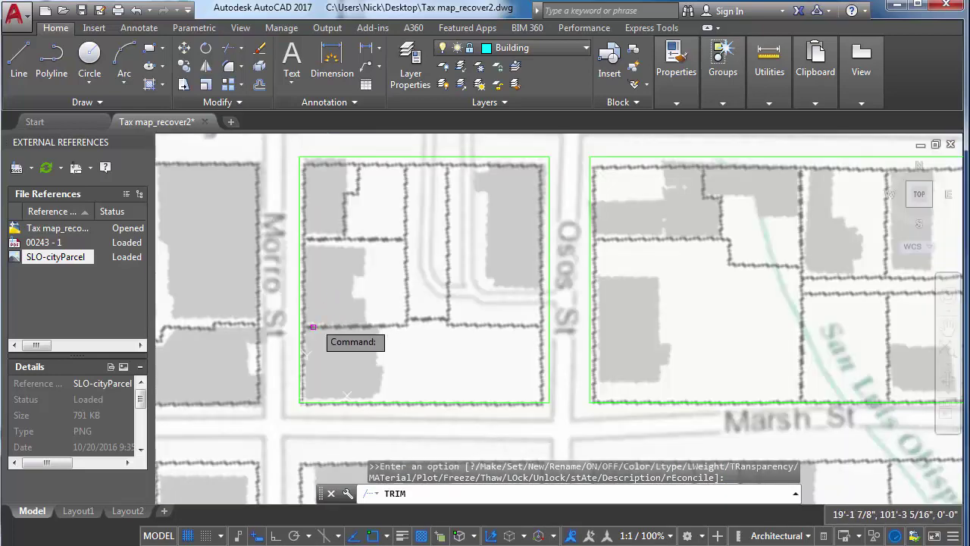
{"action": "scroll", "coordinate": [313, 326], "scroll_direction": "up", "scroll_amount": 3}
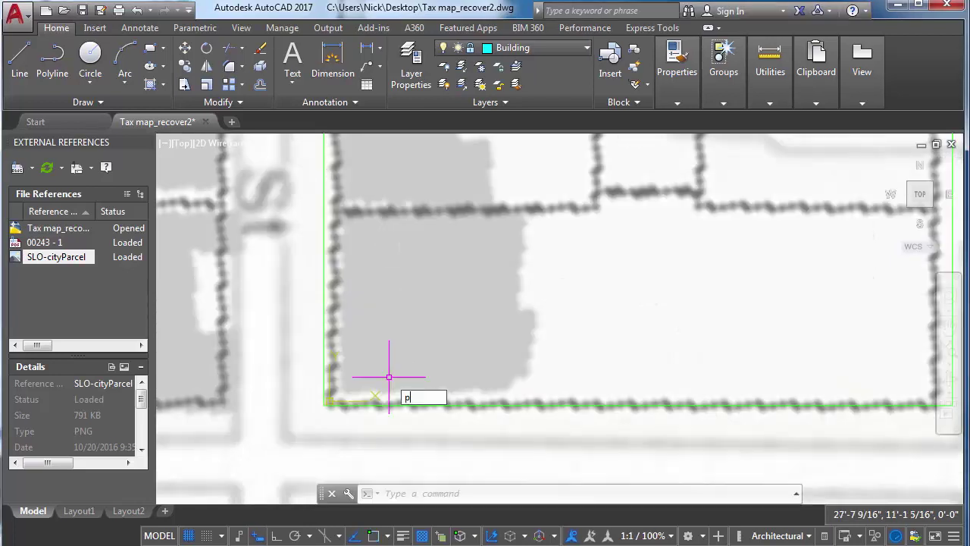
{"action": "key", "text": "Return"}
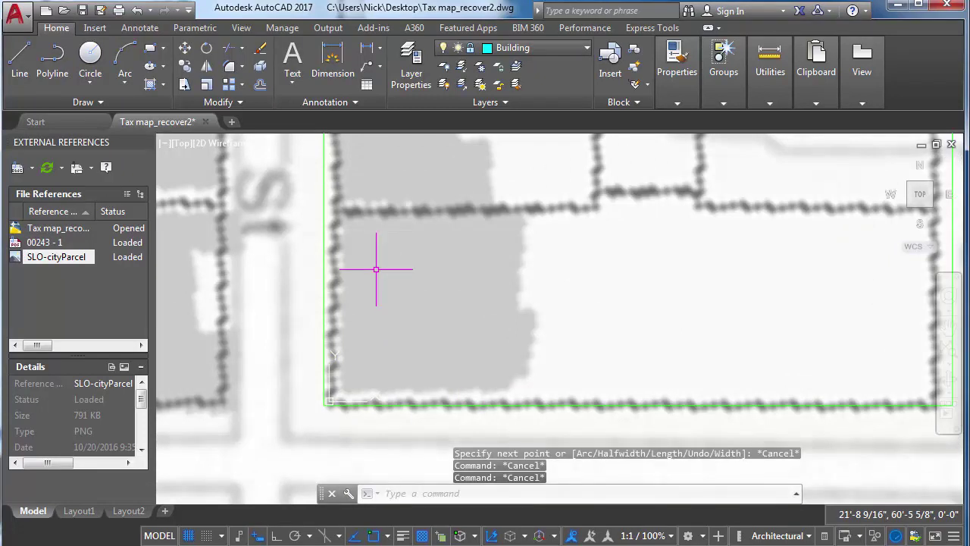
{"action": "type", "text": "y"}
{"action": "key", "text": "Return"}
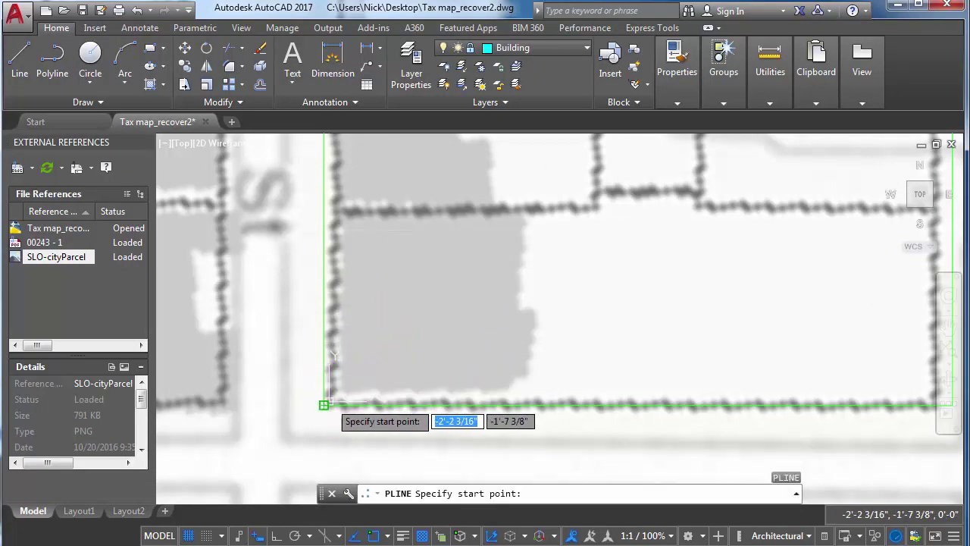
{"action": "left_click", "coordinate": [324, 404]}
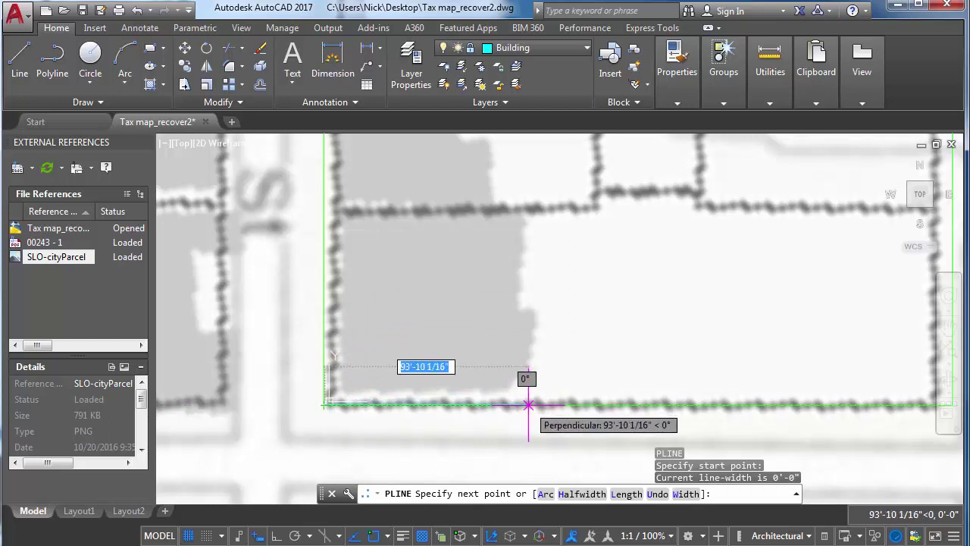
{"action": "left_click", "coordinate": [373, 536]}
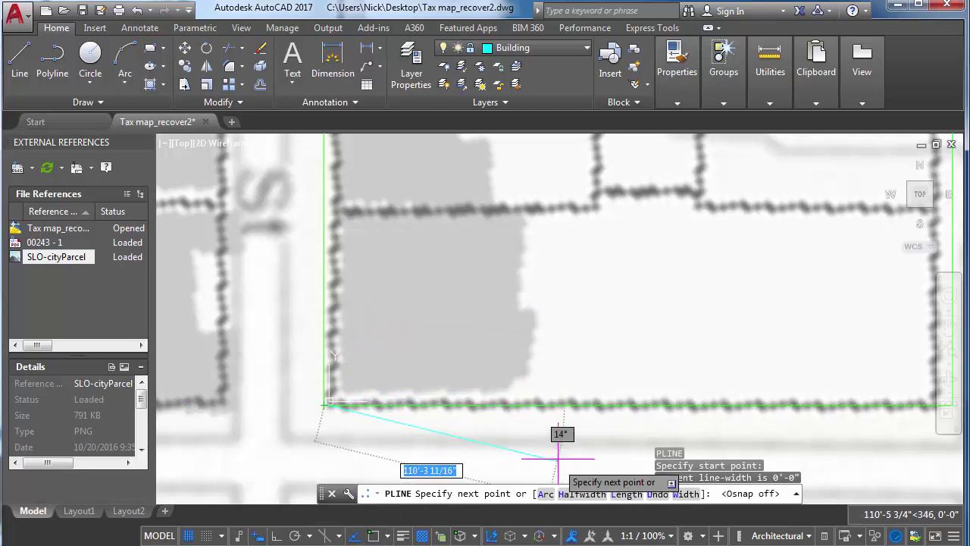
{"action": "left_click", "coordinate": [508, 404]}
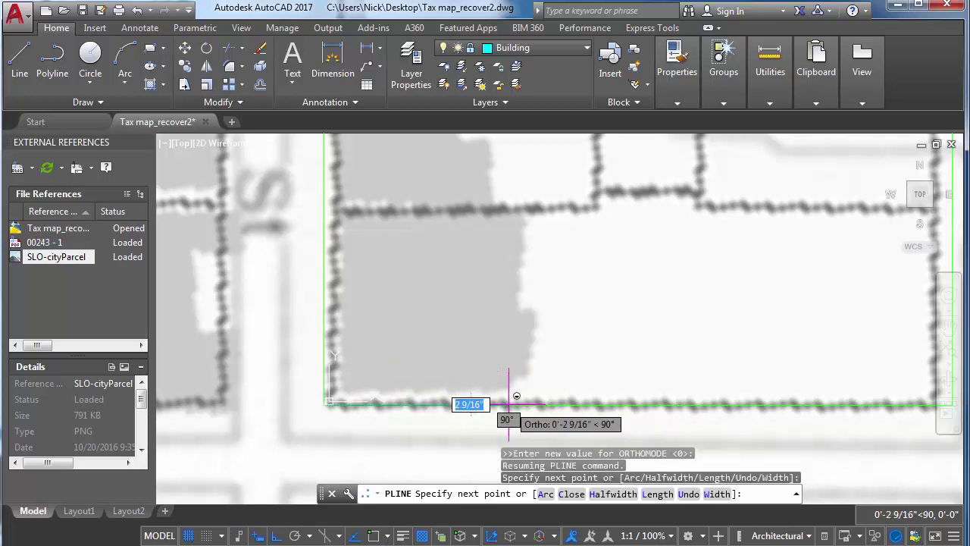
Continue the polyline around the building's notched southeast corner and up its lower east wall to the inward jog.
{"action": "scroll", "coordinate": [519, 379], "scroll_direction": "up", "scroll_amount": 2}
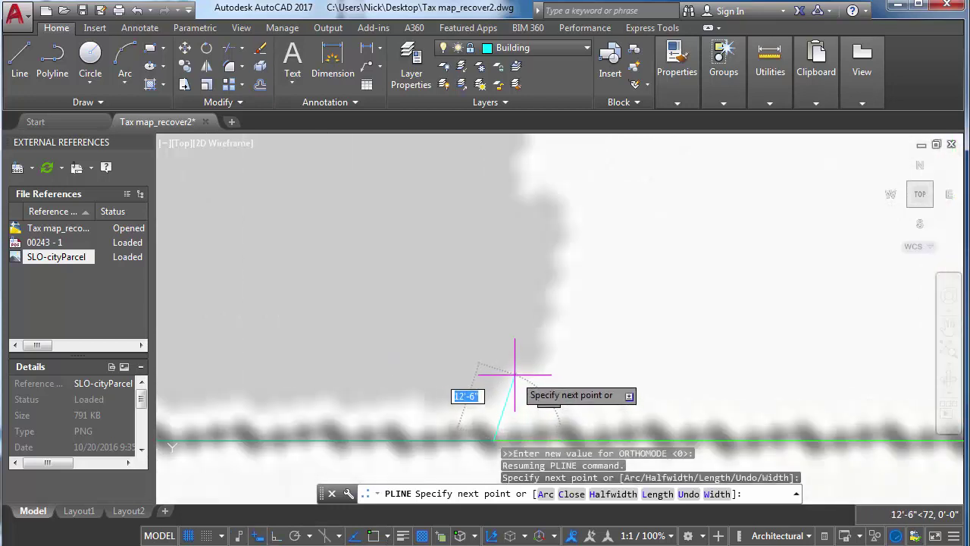
{"action": "left_click", "coordinate": [516, 371]}
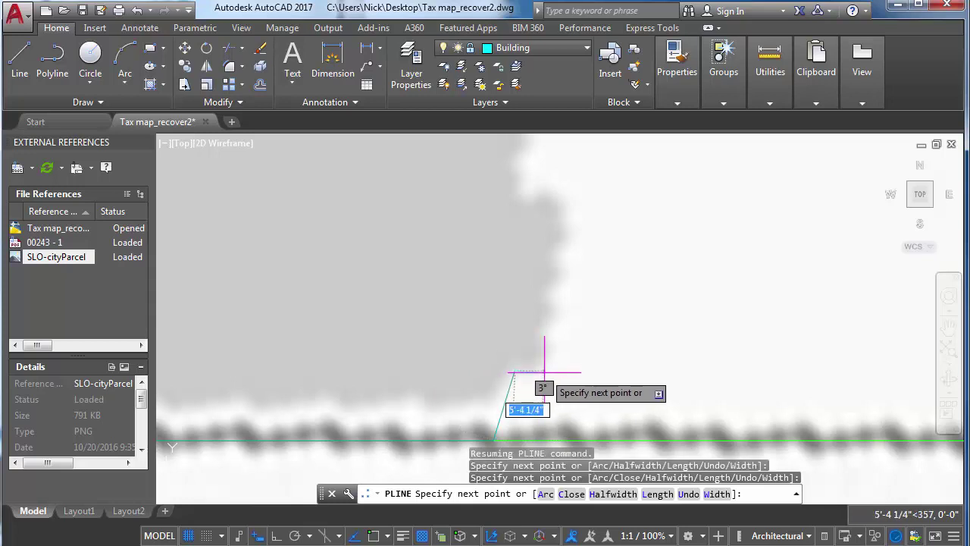
{"action": "left_click", "coordinate": [544, 366]}
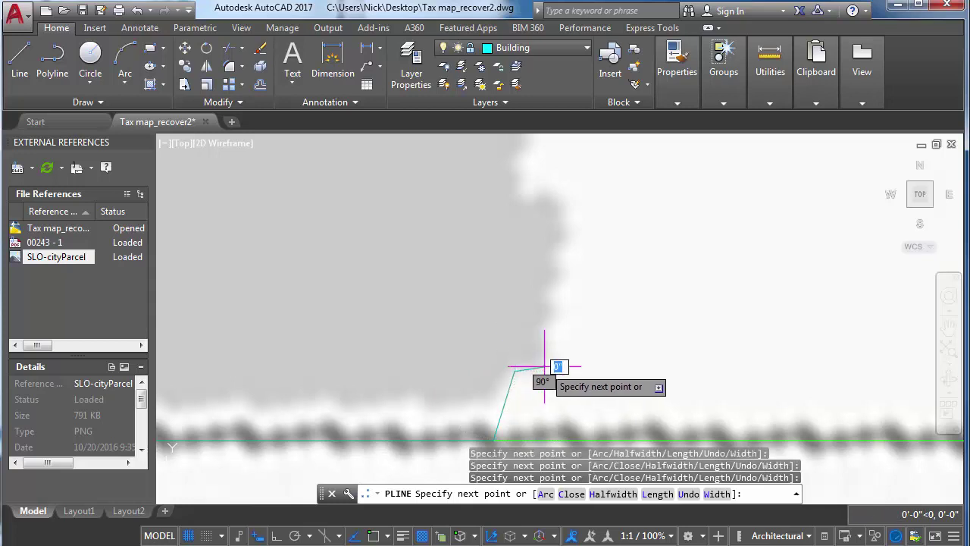
{"action": "left_click", "coordinate": [561, 186]}
{"action": "key", "text": "F8"}
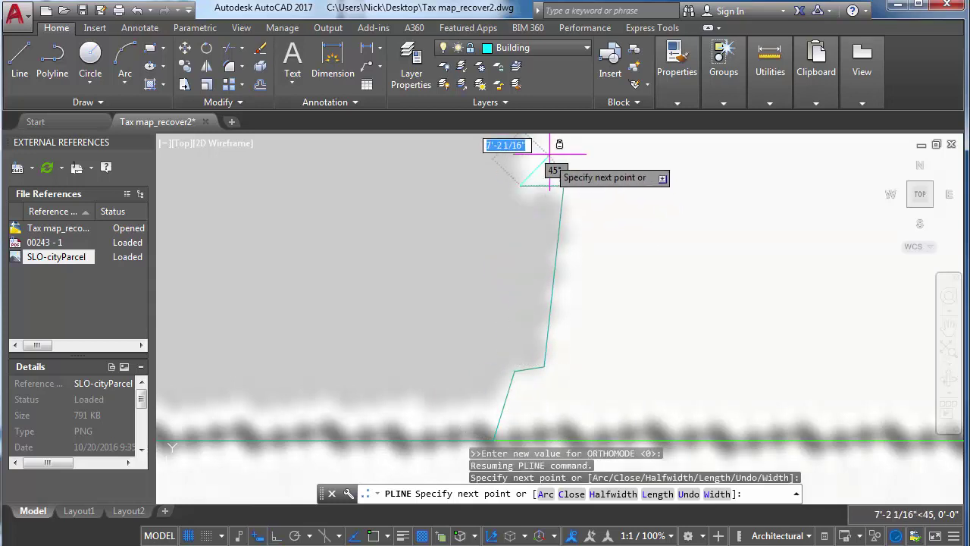
Continue the outline up the upper east wall to the parcel line, run it west perpendicular to the block's west edge, and close it.
{"action": "scroll", "coordinate": [502, 390], "scroll_direction": "down", "scroll_amount": 5}
{"action": "scroll", "coordinate": [505, 360], "scroll_direction": "up", "scroll_amount": 8}
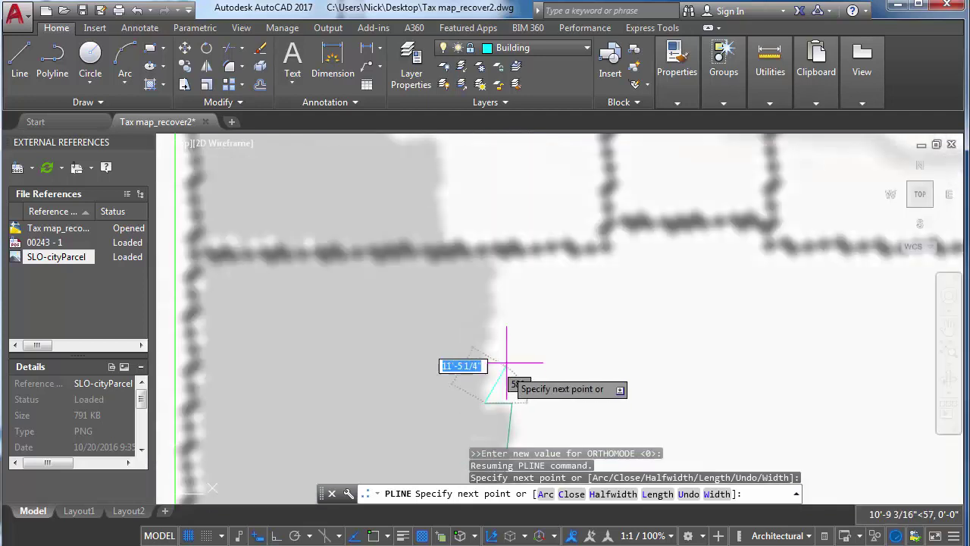
{"action": "left_click", "coordinate": [495, 247]}
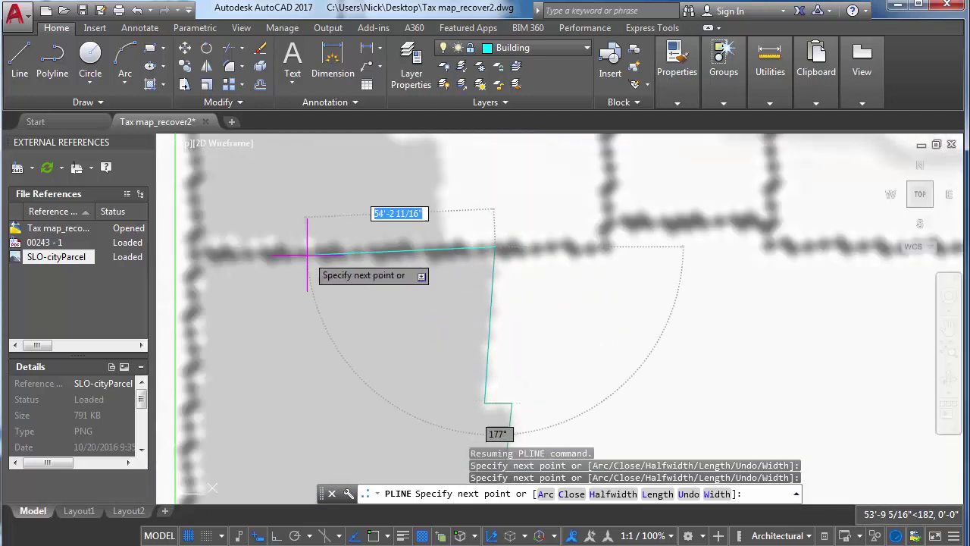
{"action": "middle_click_drag", "start_coordinate": [189, 246], "coordinate": [189, 247]}
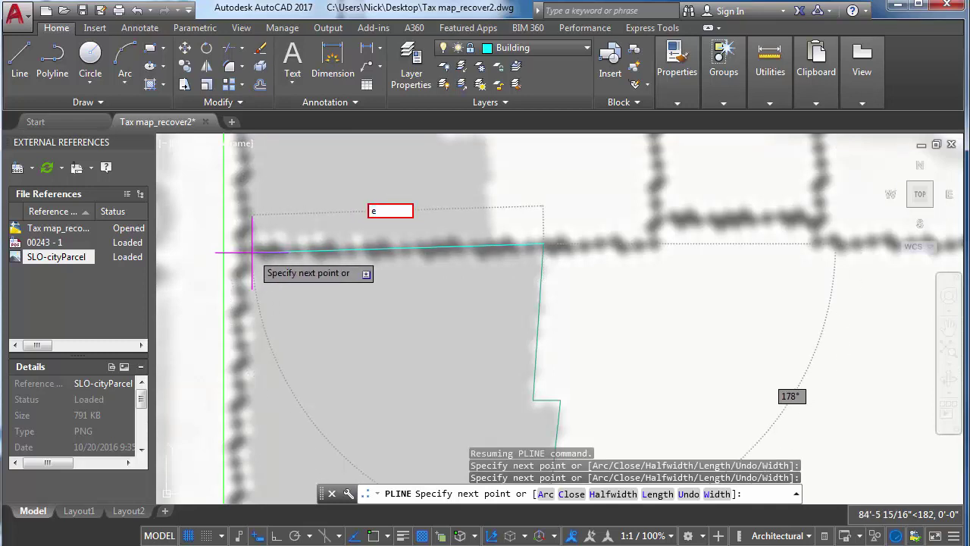
{"action": "key", "text": "Return"}
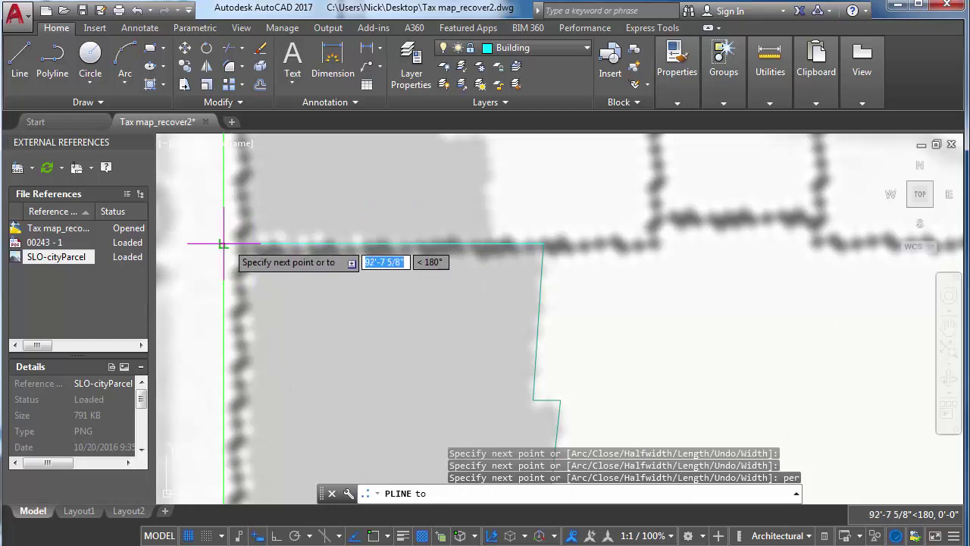
{"action": "left_click", "coordinate": [223, 243]}
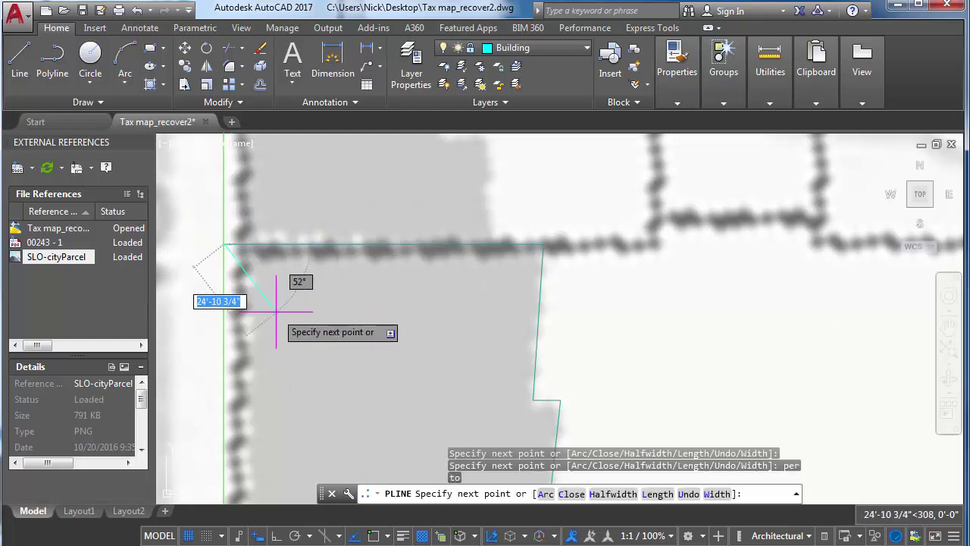
{"action": "middle_click_drag", "start_coordinate": [273, 309], "coordinate": [298, 261]}
{"action": "scroll", "coordinate": [298, 261], "scroll_direction": "down", "scroll_amount": 2}
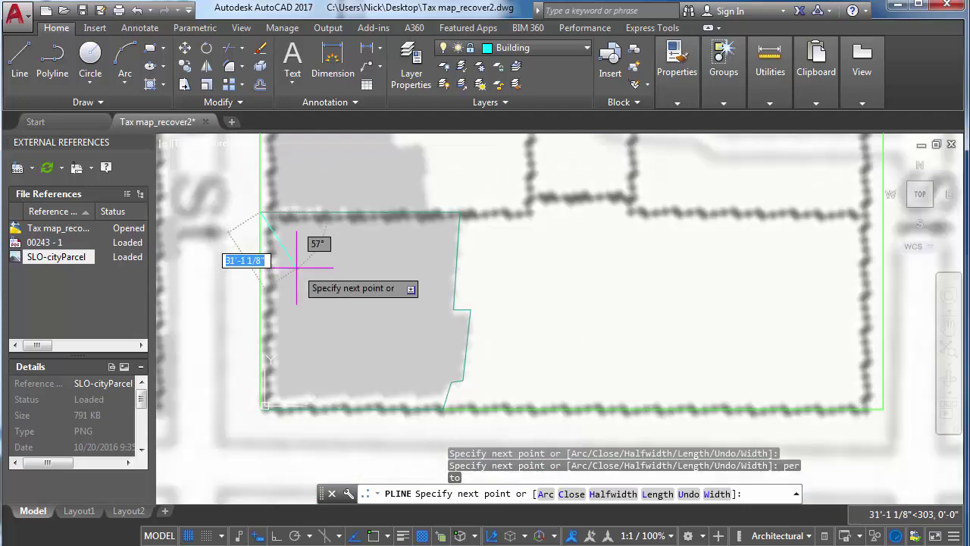
{"action": "key", "text": "Return"}
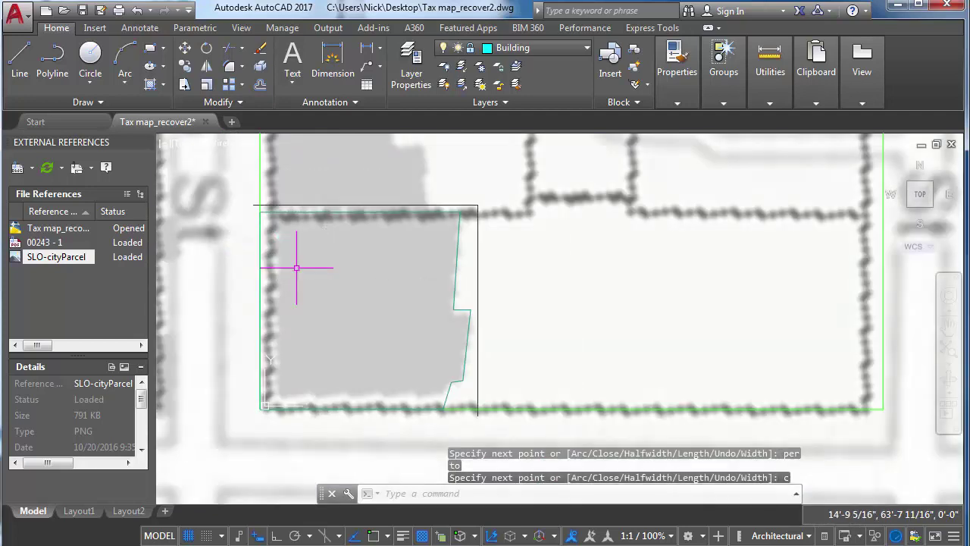
Start a second building outline polyline at the first footprint's northwest corner and draw its south edge east to the grey building's southeast corner.
{"action": "scroll", "coordinate": [302, 293], "scroll_direction": "up", "scroll_amount": 2}
{"action": "mouse_move", "coordinate": [335, 296]}
{"action": "middle_mouse_down"}
{"action": "mouse_move", "coordinate": [429, 308]}
{"action": "mouse_move", "coordinate": [693, 279]}
{"action": "middle_mouse_up"}
{"action": "left_click", "coordinate": [710, 274]}
{"action": "left_click", "coordinate": [643, 320]}
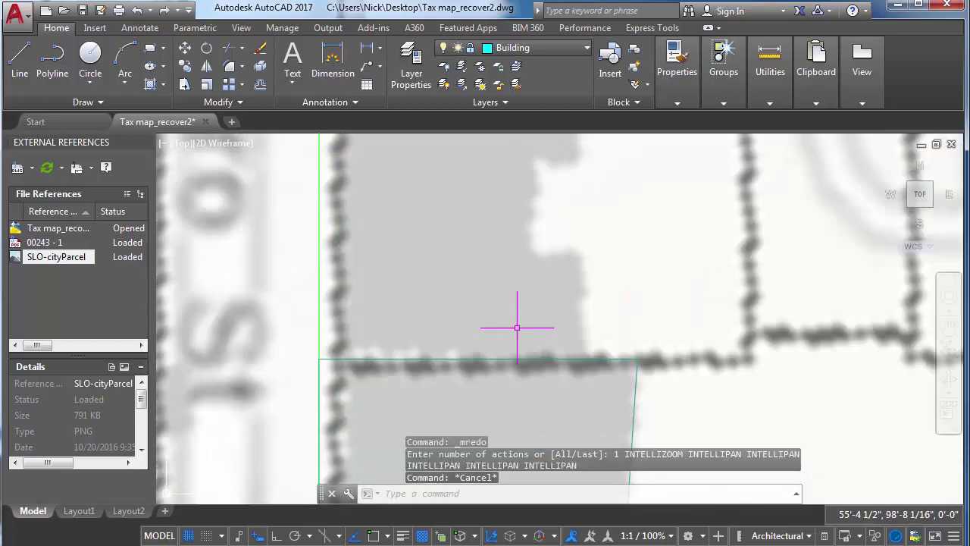
{"action": "key", "text": "Return"}
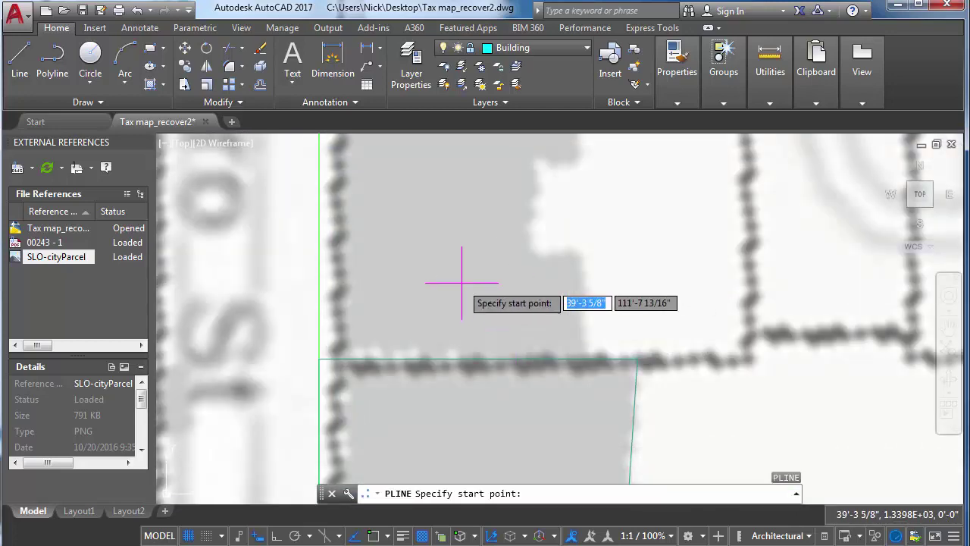
{"action": "left_click", "coordinate": [376, 536]}
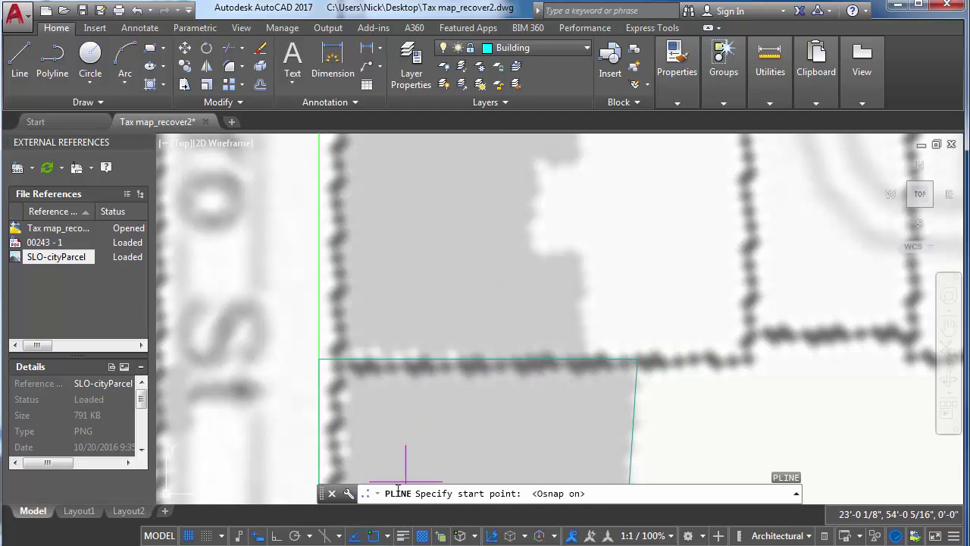
{"action": "left_click", "coordinate": [320, 359]}
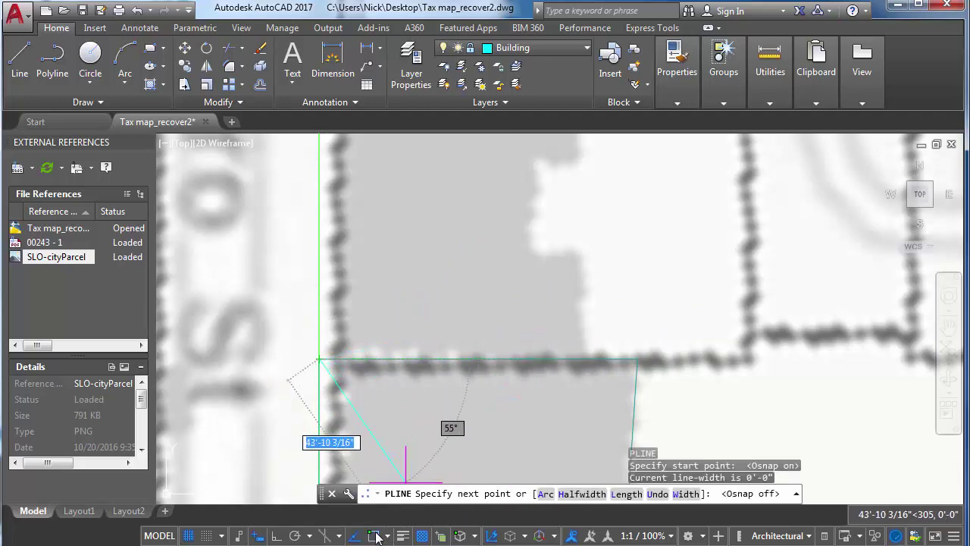
{"action": "key", "text": "F8"}
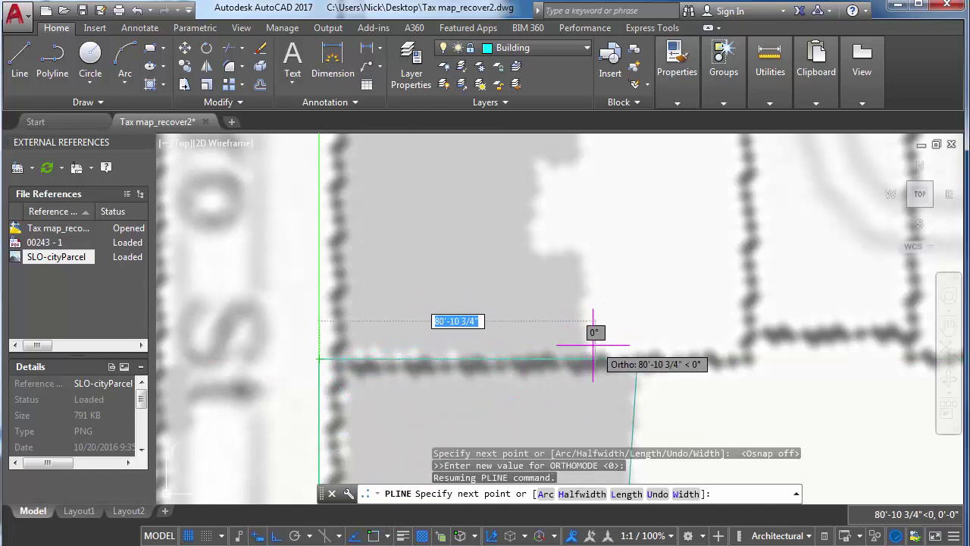
{"action": "left_click", "coordinate": [587, 358]}
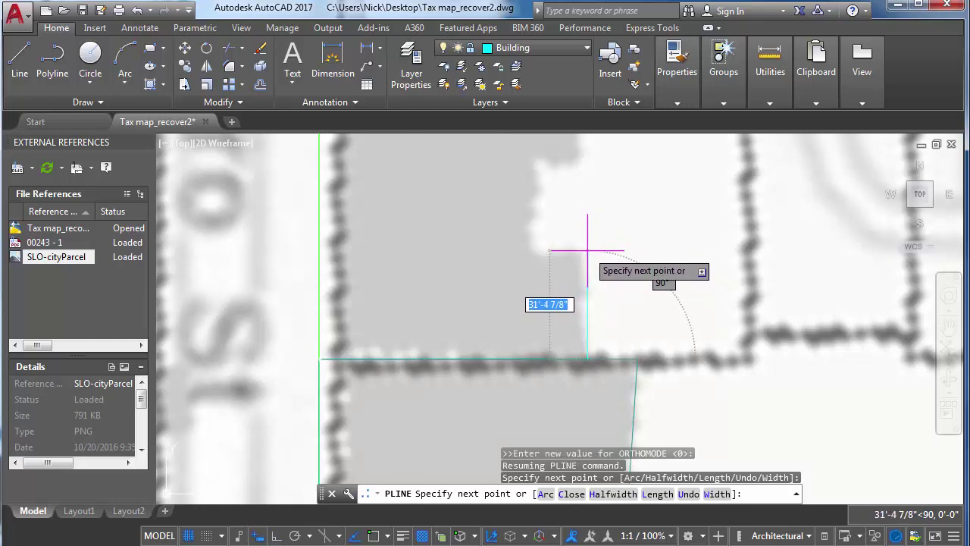
Trace the outline up the lower east wall, west into the recess, and north along the recess's inner wall.
{"action": "key", "text": "F8"}
{"action": "left_click", "coordinate": [586, 255]}
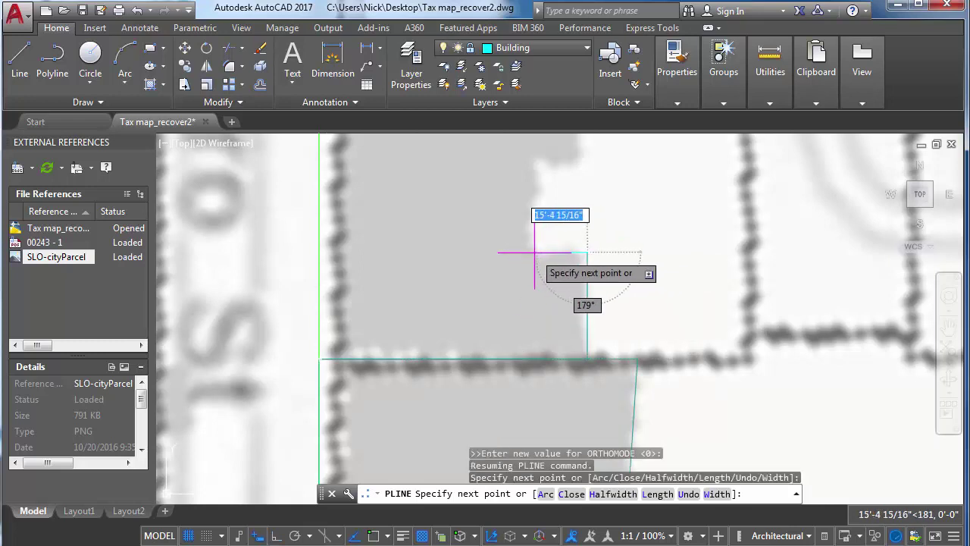
{"action": "key", "text": "F8"}
{"action": "left_click", "coordinate": [533, 250]}
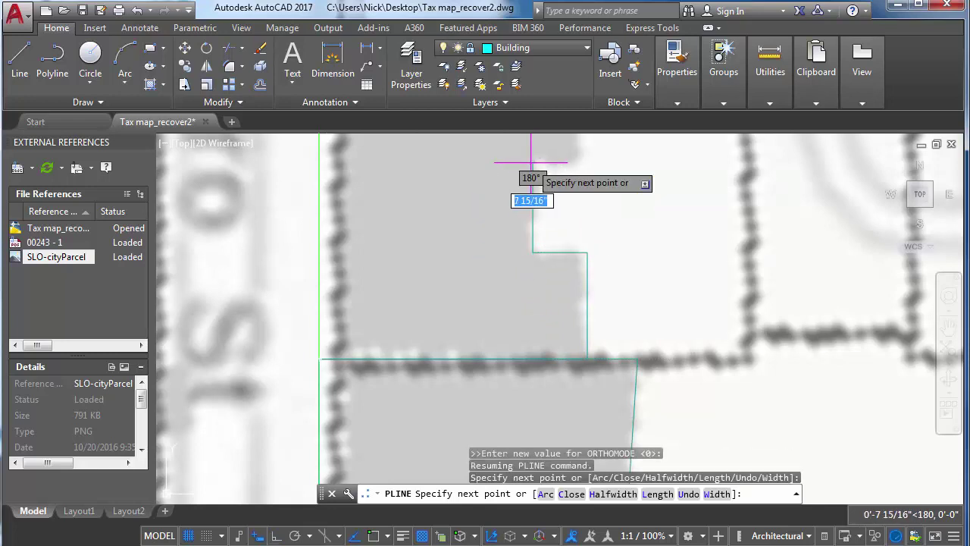
{"action": "left_click", "coordinate": [530, 162]}
With object snap and ortho on, draw the recess's north edge east until it aligns with the lower east wall.
{"action": "middle_click_drag", "start_coordinate": [639, 174], "coordinate": [597, 259]}
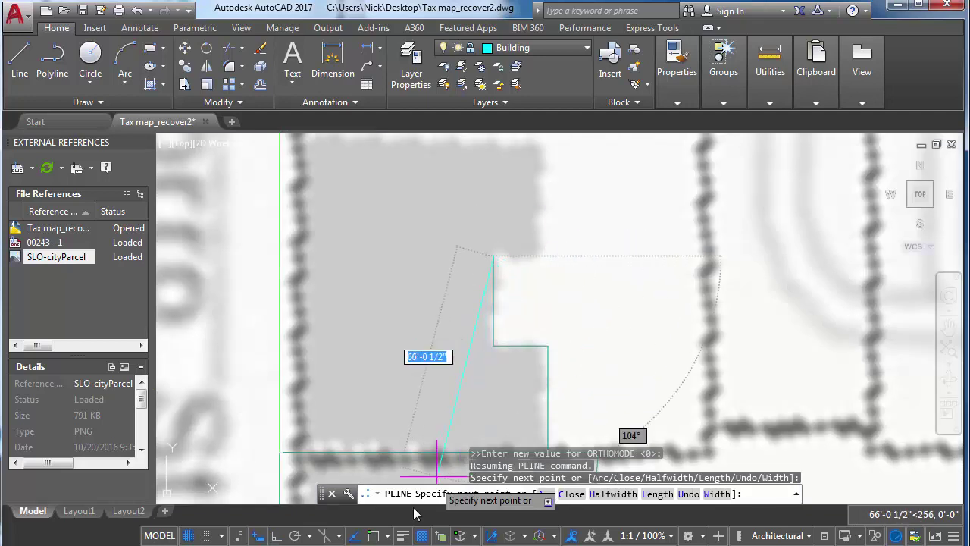
{"action": "left_click", "coordinate": [375, 536]}
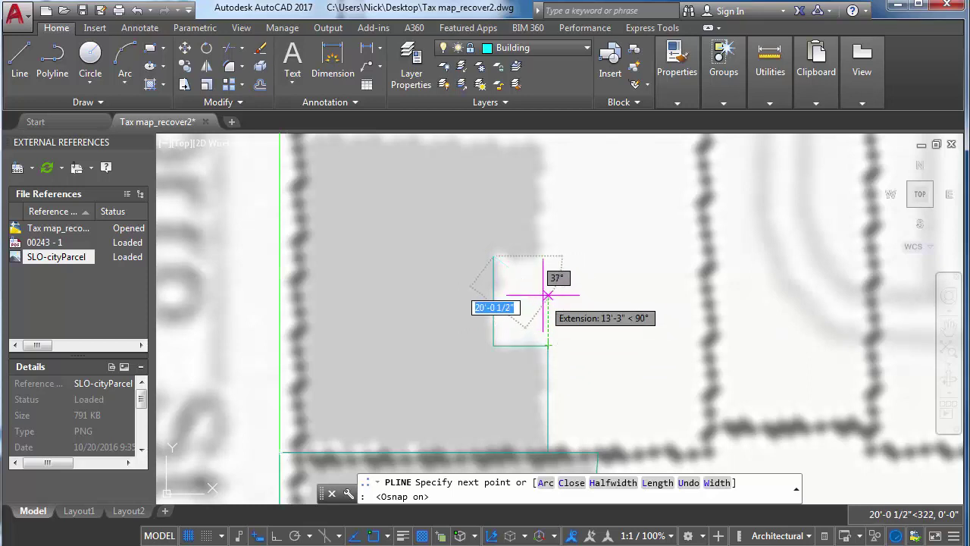
{"action": "key", "text": "F8"}
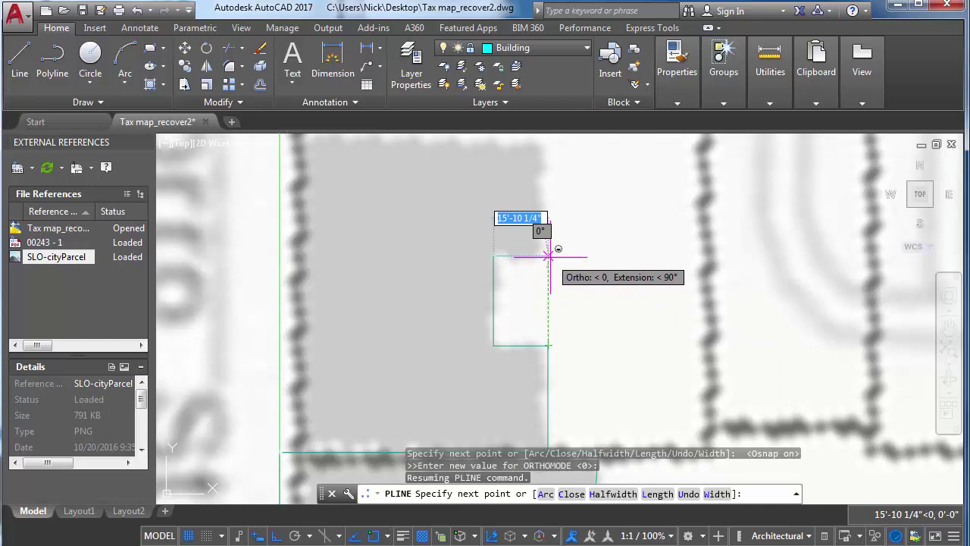
{"action": "left_click", "coordinate": [549, 256]}
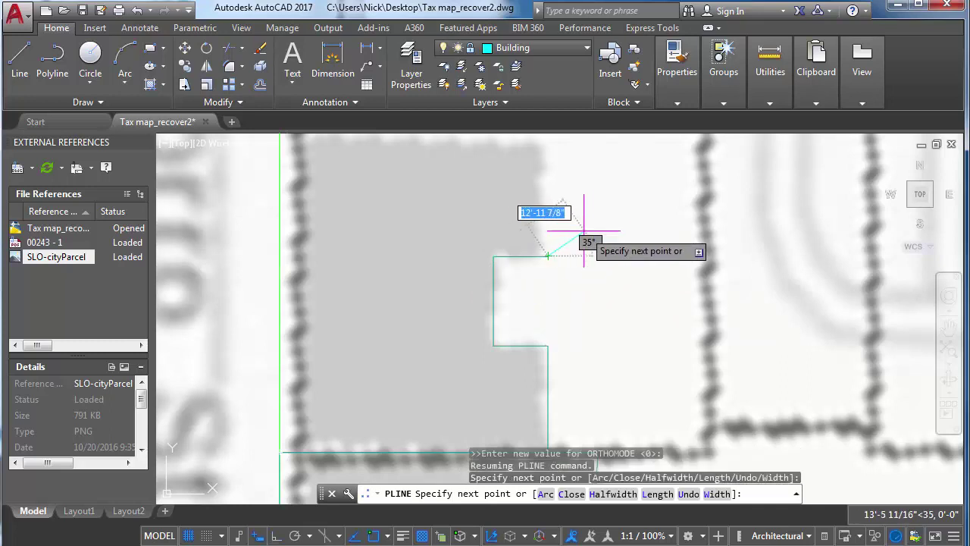
Run the outline north to the building's northeast corner and west to the block's west edge, then close the polyline.
{"action": "middle_click_drag", "start_coordinate": [494, 191], "coordinate": [508, 281]}
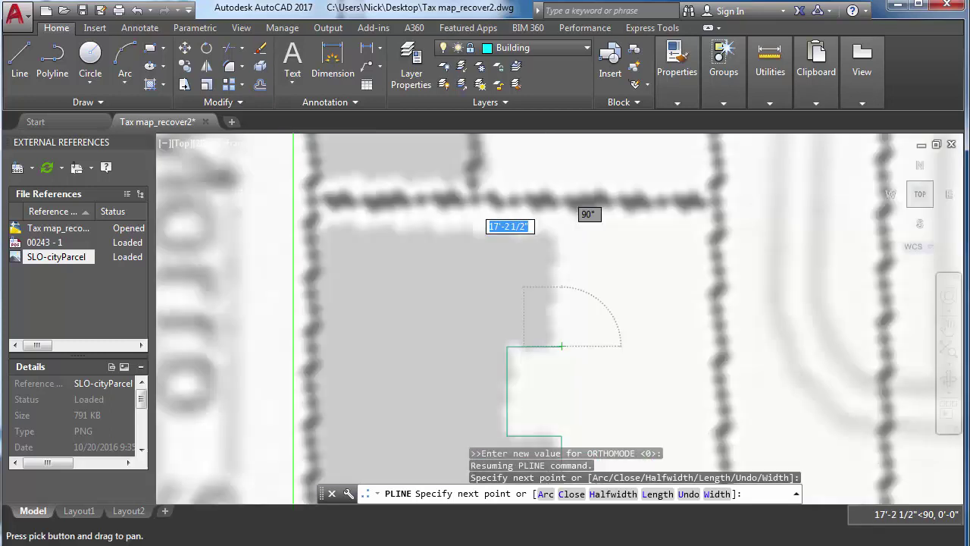
{"action": "left_click", "coordinate": [561, 237]}
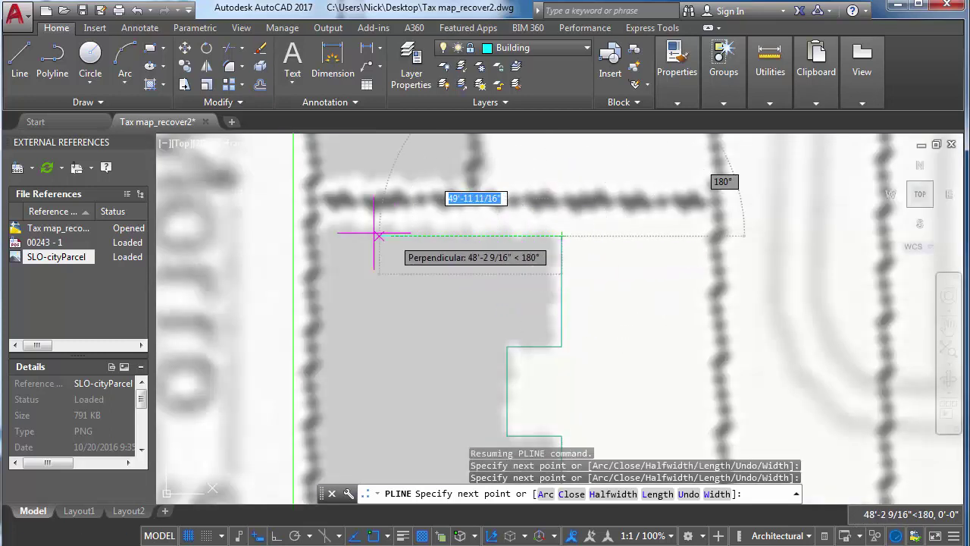
{"action": "left_click", "coordinate": [291, 217]}
{"action": "scroll", "coordinate": [311, 280], "scroll_direction": "down", "scroll_amount": 3}
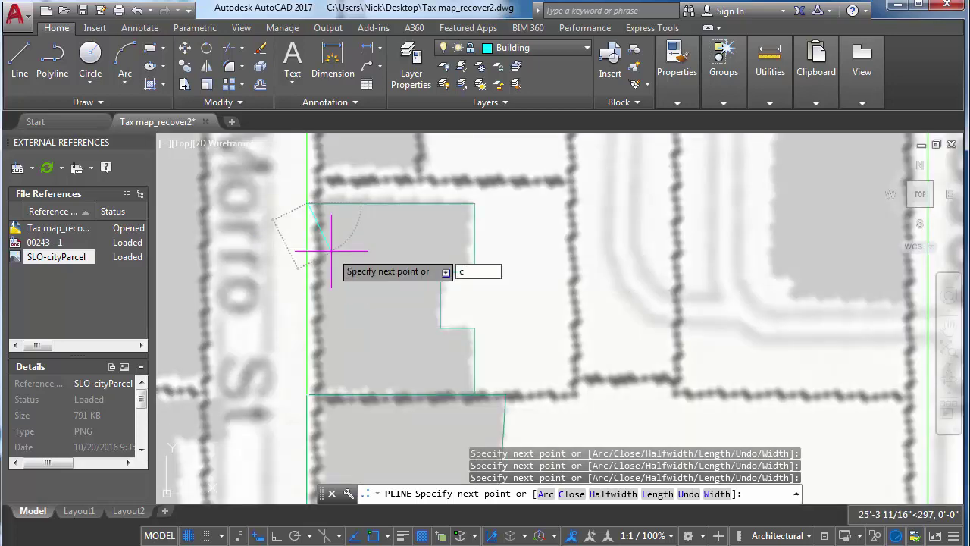
{"action": "key", "text": "Return"}
Draw a rectangle over the grey building at the block's northwest corner, from the block corner to the building's southeast corner.
{"action": "middle_click_drag", "start_coordinate": [516, 267], "coordinate": [558, 374]}
{"action": "middle_click_drag", "start_coordinate": [538, 295], "coordinate": [546, 319]}
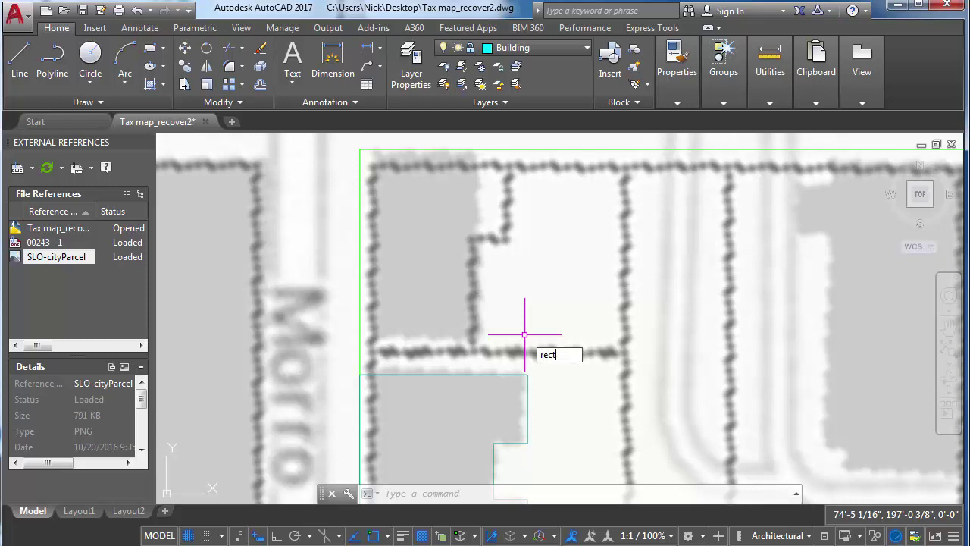
{"action": "key", "text": "Return"}
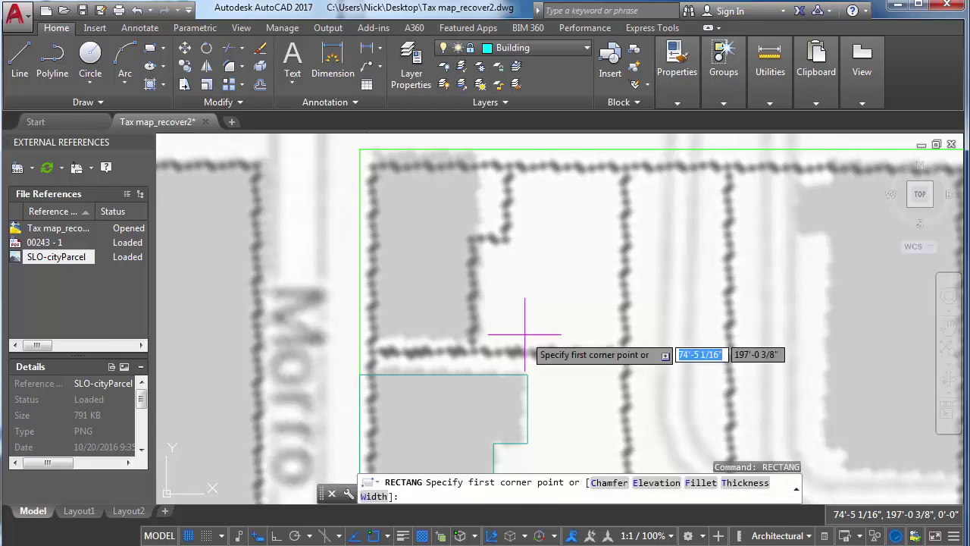
{"action": "left_click", "coordinate": [364, 149]}
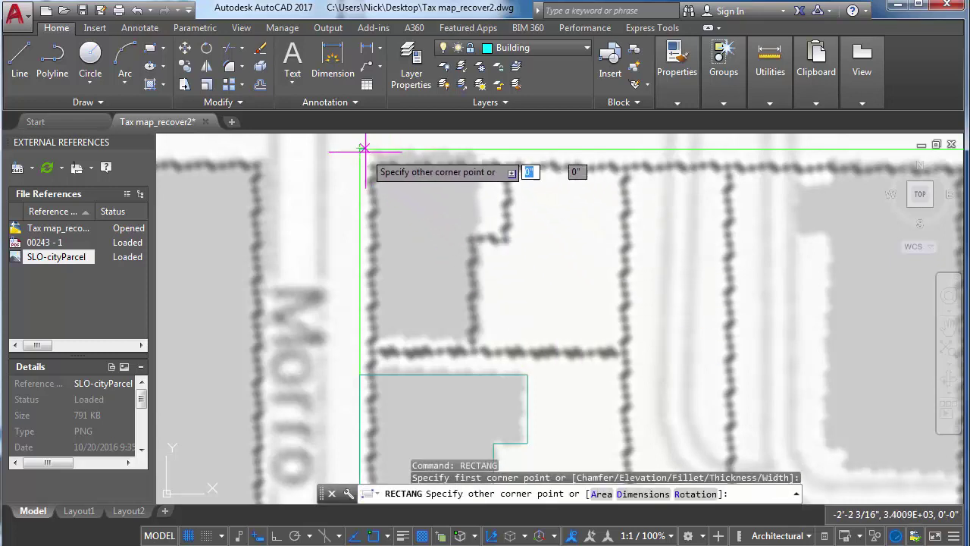
{"action": "left_click", "coordinate": [475, 346]}
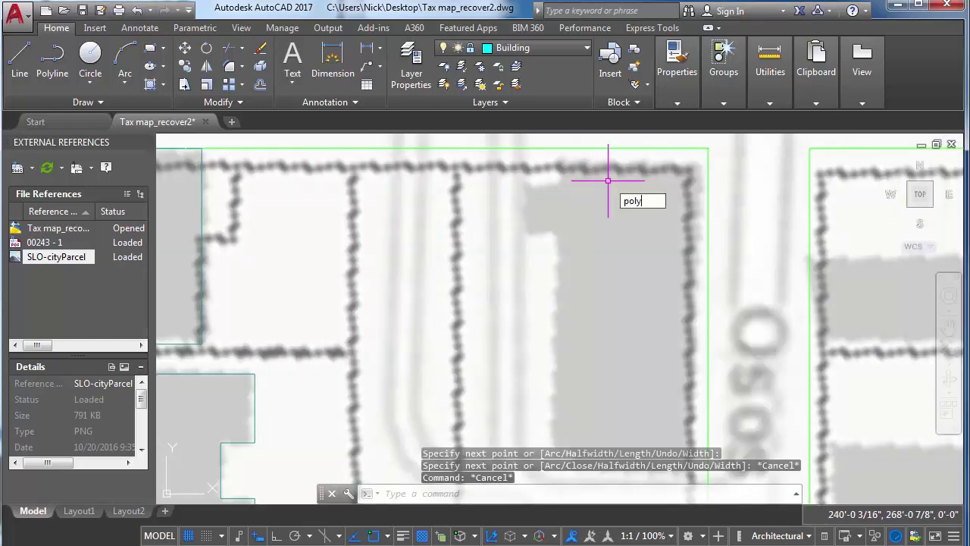
Start a polyline at the block's northeast corner by Osos Street and draw its north edge about 69' west, with object snap off and ortho on.
{"action": "type", "text": "e"}
{"action": "key", "text": "Return"}
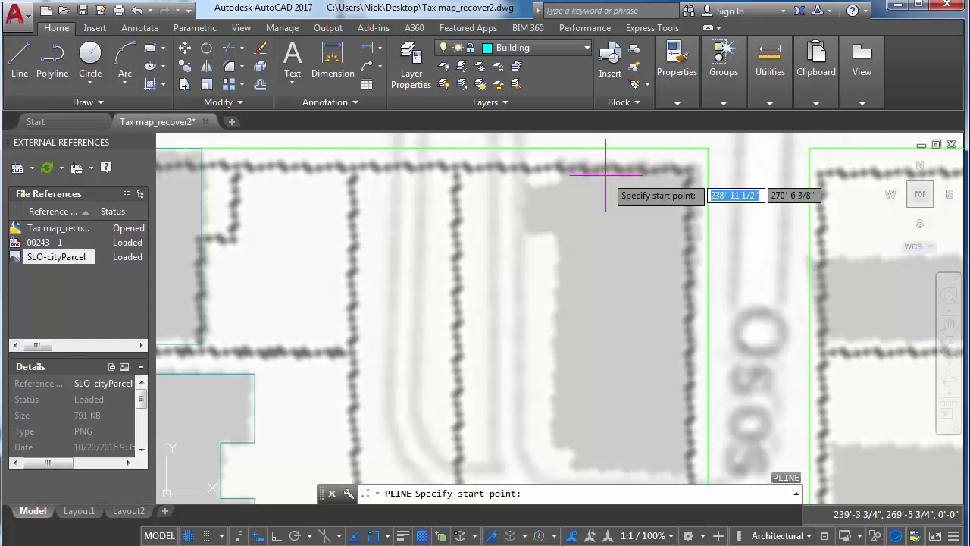
{"action": "left_click", "coordinate": [707, 150]}
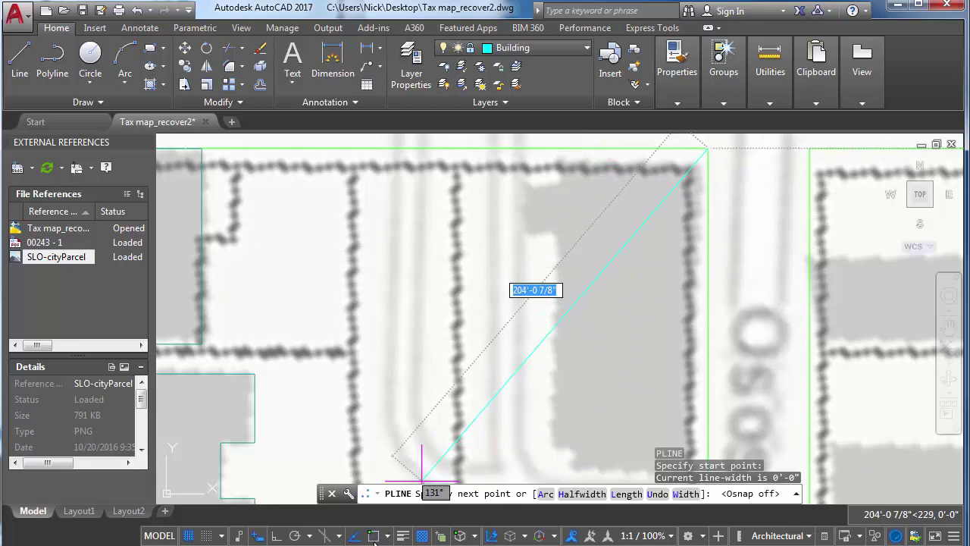
{"action": "key", "text": "F8"}
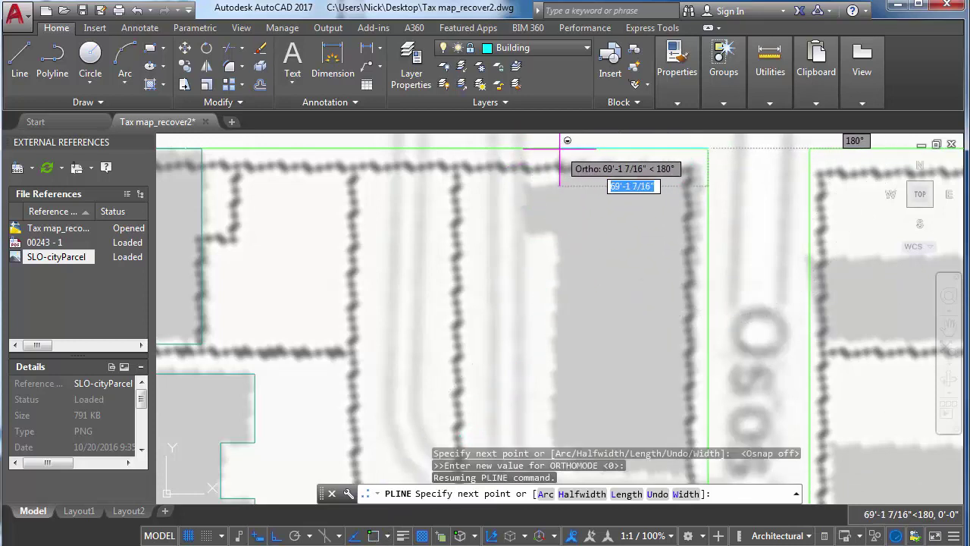
{"action": "left_click", "coordinate": [559, 161]}
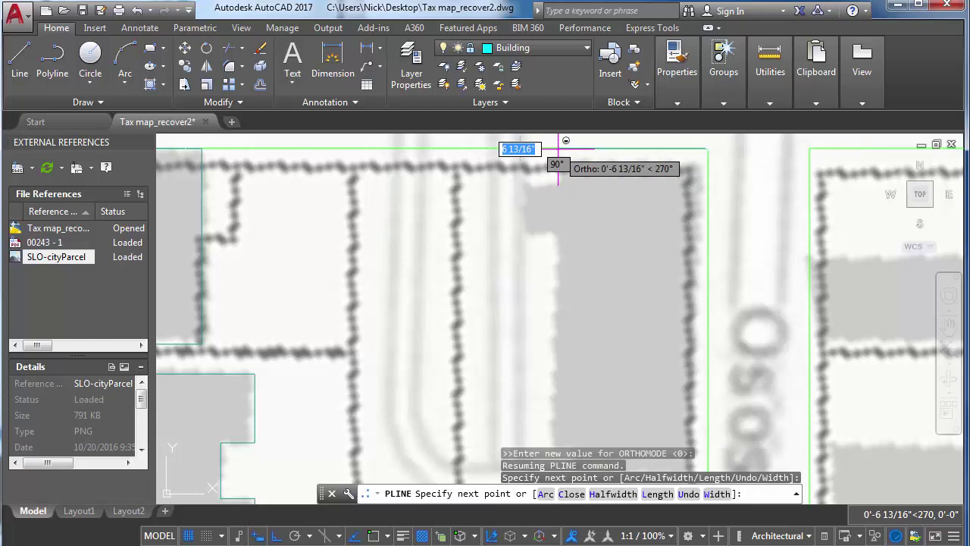
Trace the projection at the building's northwest corner, then return east with object snap and ortho on until aligned with the upper west wall.
{"action": "left_click", "coordinate": [558, 180]}
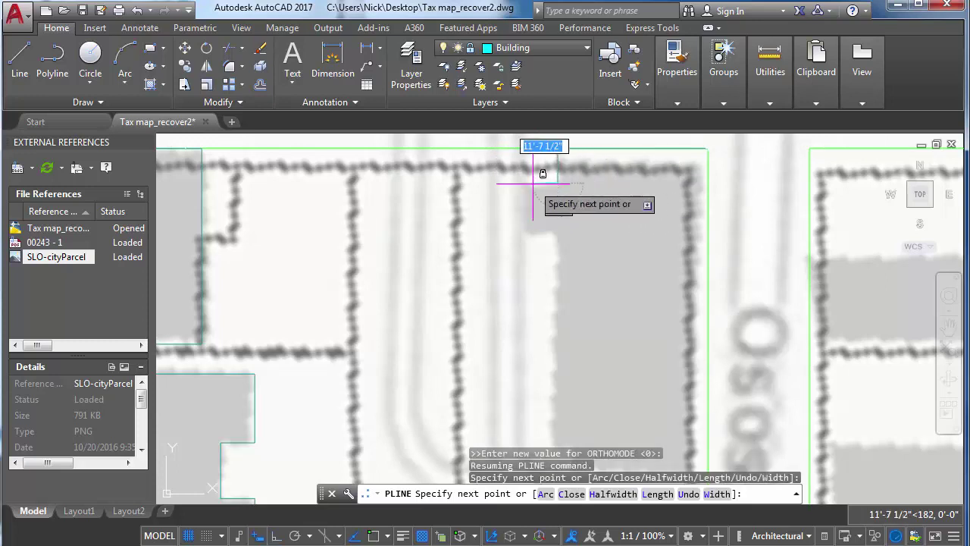
{"action": "left_click", "coordinate": [525, 183]}
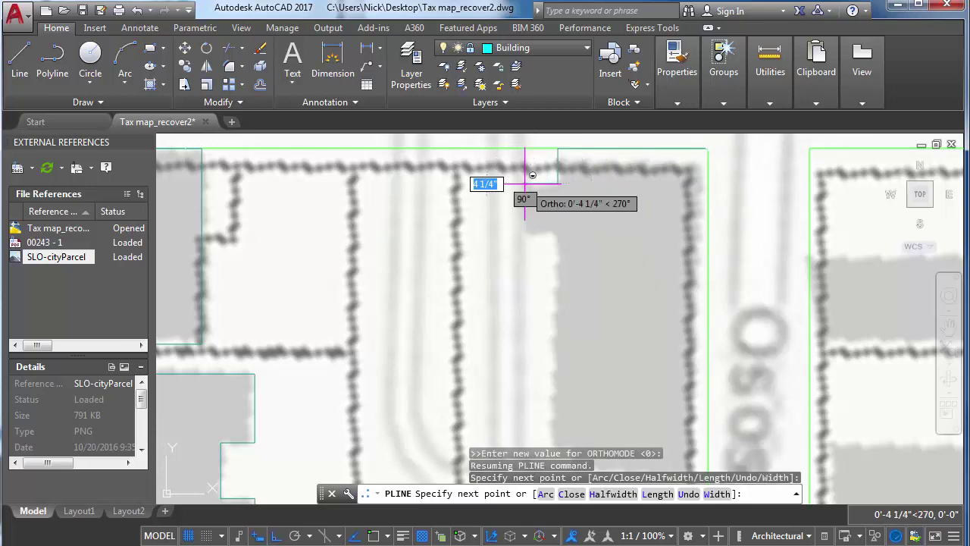
{"action": "left_click", "coordinate": [524, 234]}
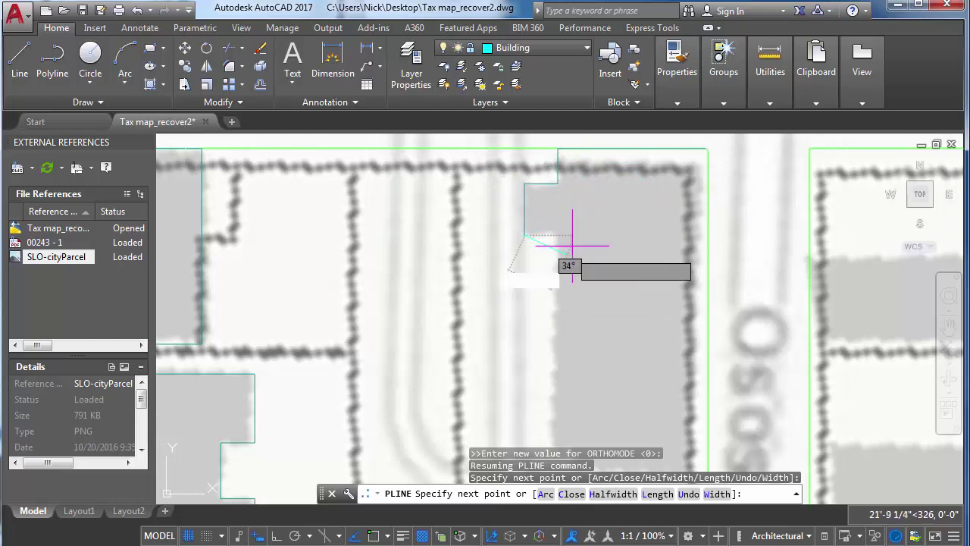
{"action": "left_click", "coordinate": [373, 537]}
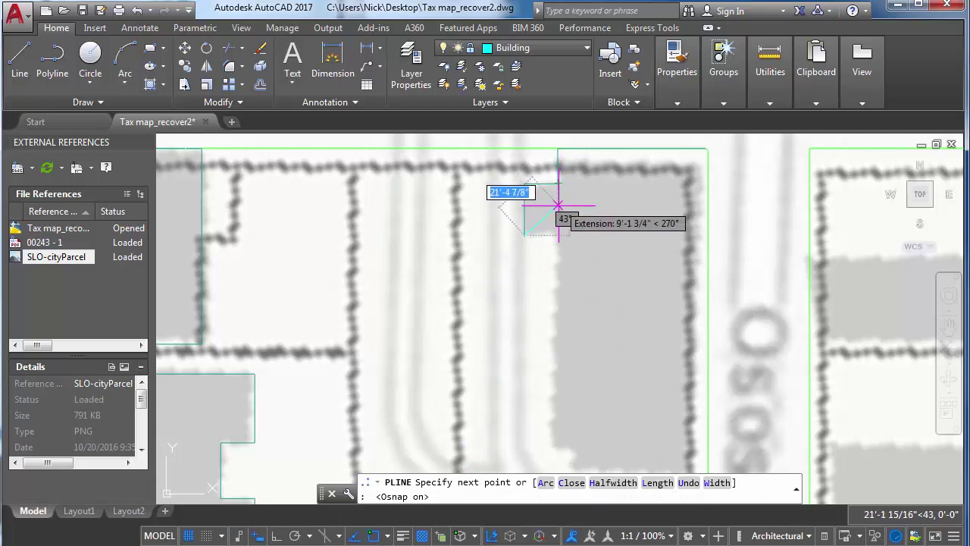
{"action": "key", "text": "F8"}
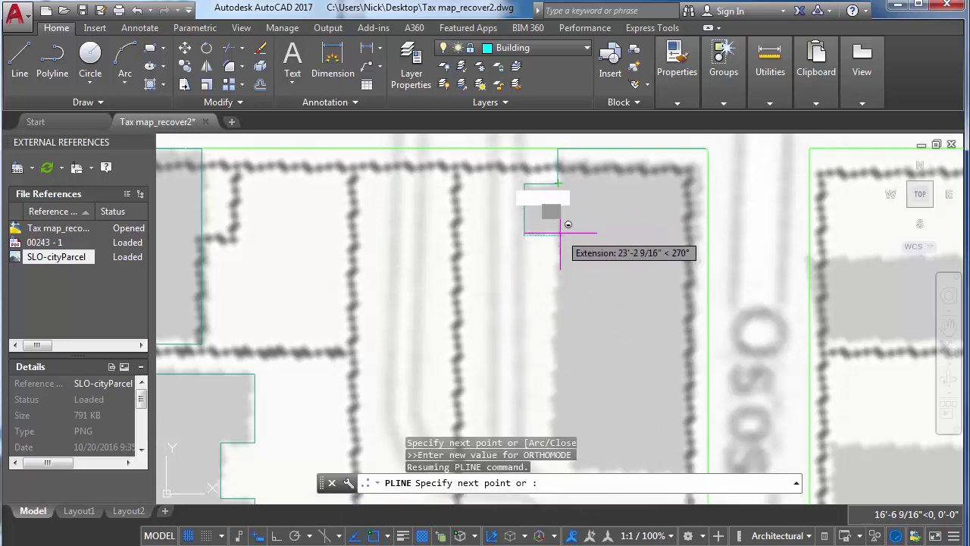
{"action": "left_click", "coordinate": [560, 233]}
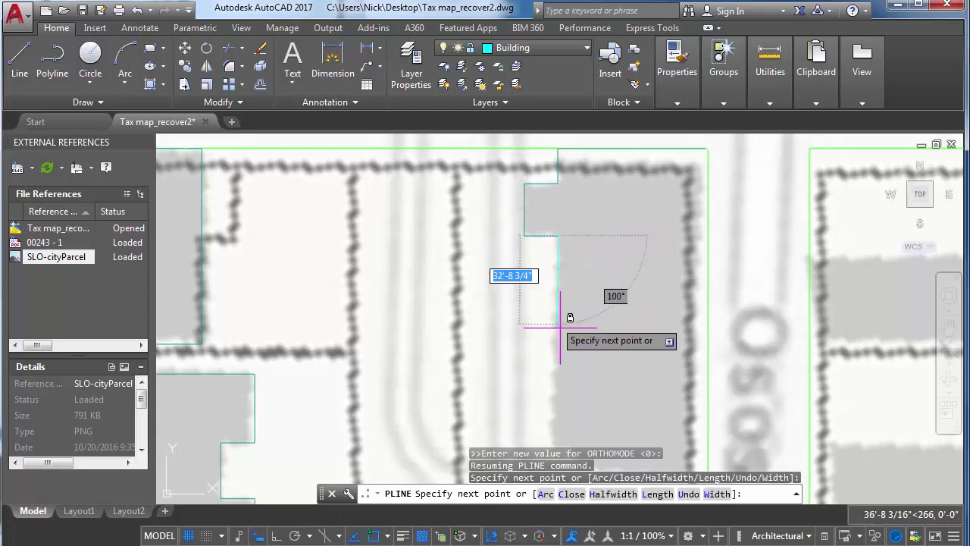
Continue the outline south along the long west wall to its lower end, then trace the small notch at the building's southwest corner.
{"action": "middle_click_drag", "start_coordinate": [561, 332], "coordinate": [489, 191]}
{"action": "key", "text": "F8"}
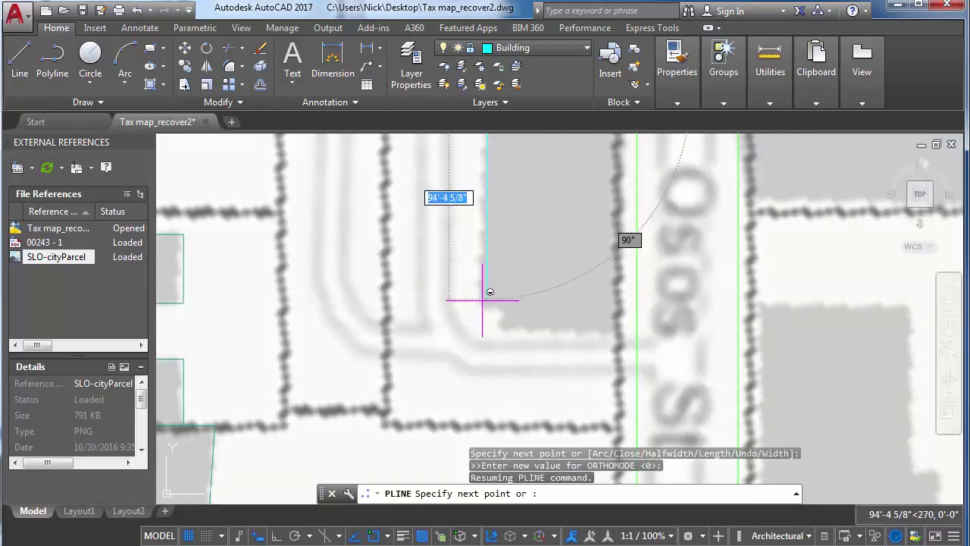
{"action": "left_click", "coordinate": [485, 307]}
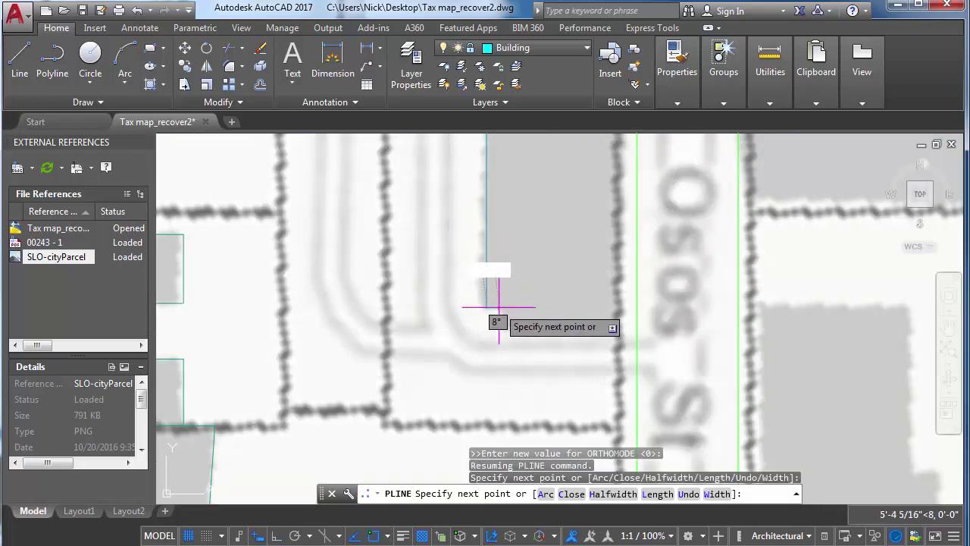
{"action": "left_click", "coordinate": [501, 306]}
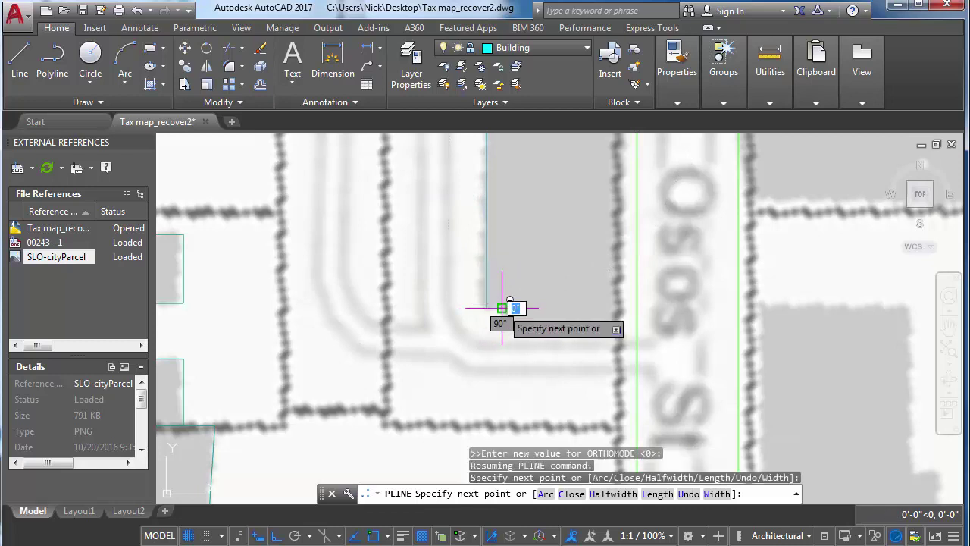
{"action": "left_click", "coordinate": [500, 330]}
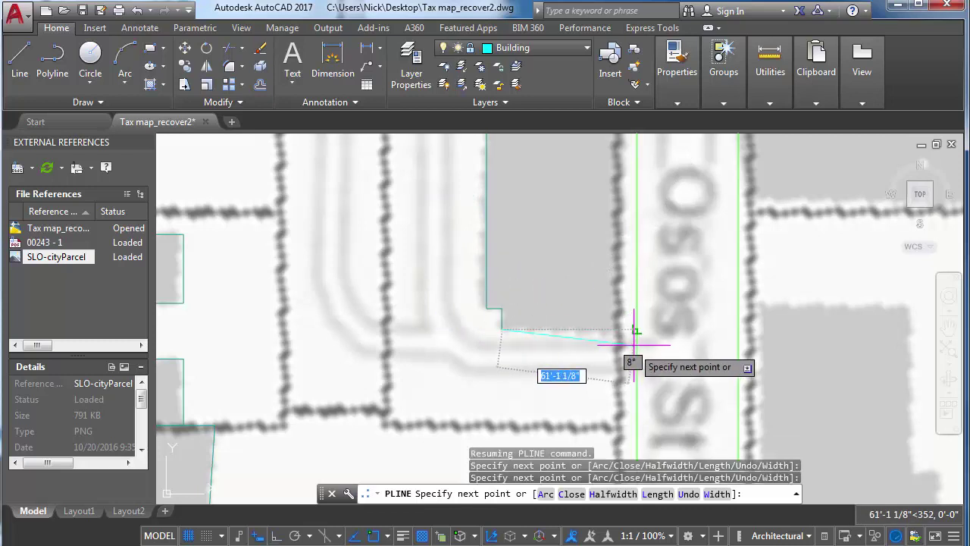
Draw the south edge east, perpendicular to the block's east boundary along Osos Street, and close the polyline.
{"action": "type", "text": "per"}
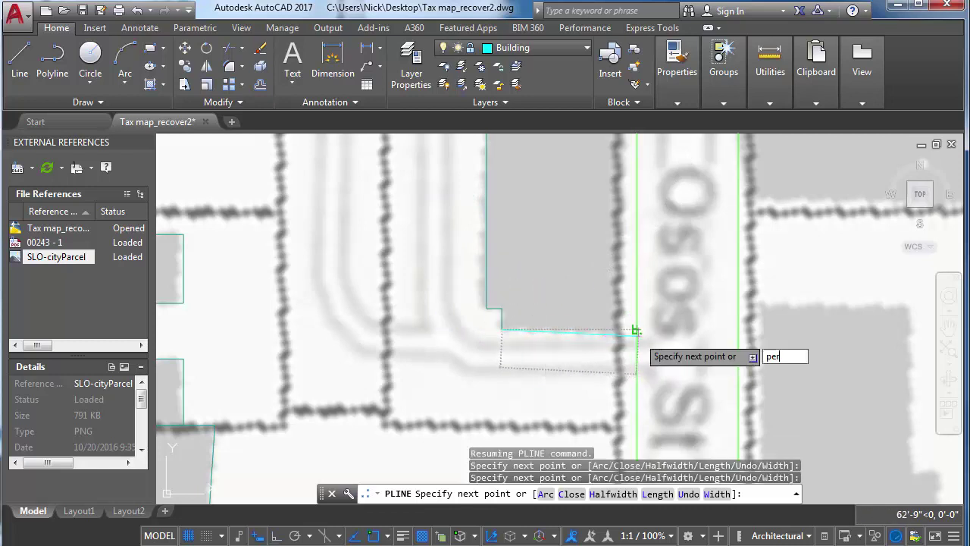
{"action": "key", "text": "Return"}
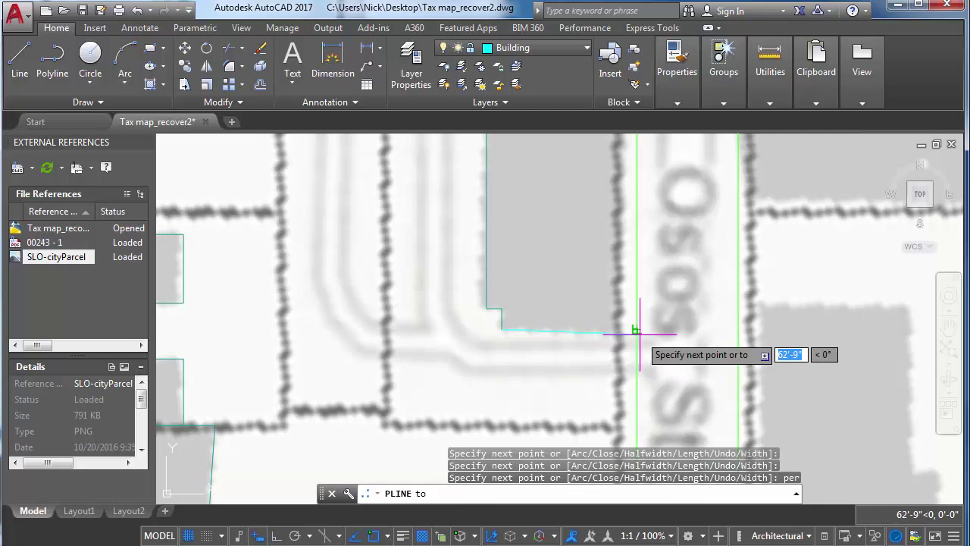
{"action": "left_click", "coordinate": [635, 330]}
{"action": "scroll", "coordinate": [652, 250], "scroll_direction": "down", "scroll_amount": 4}
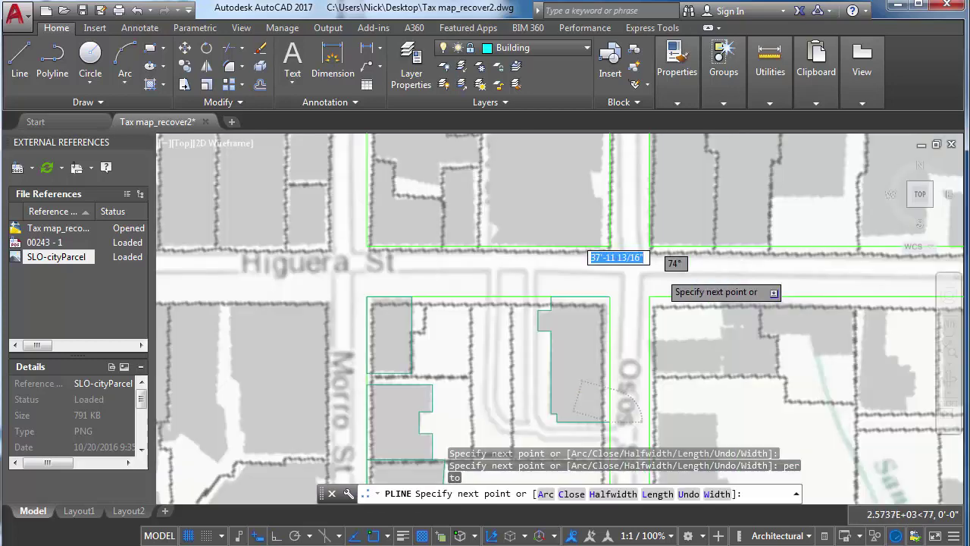
{"action": "key", "text": "Return"}
Turn off the Parcel Map layer to hide the map image behind the traced buildings.
{"action": "scroll", "coordinate": [614, 340], "scroll_direction": "up", "scroll_amount": 2}
{"action": "middle_click_drag", "start_coordinate": [611, 330], "coordinate": [682, 169]}
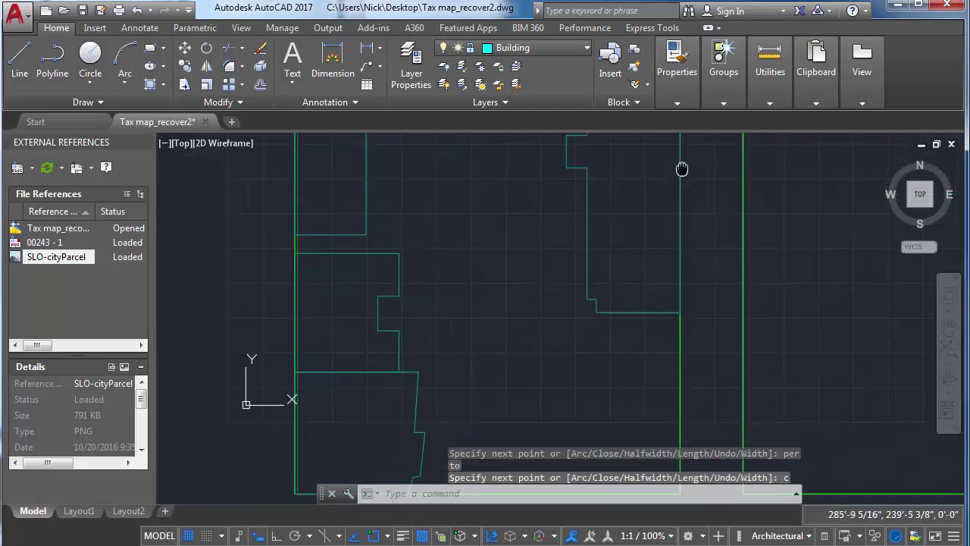
{"action": "scroll", "coordinate": [652, 194], "scroll_direction": "down", "scroll_amount": 2}
{"action": "middle_click_drag", "start_coordinate": [582, 227], "coordinate": [597, 257]}
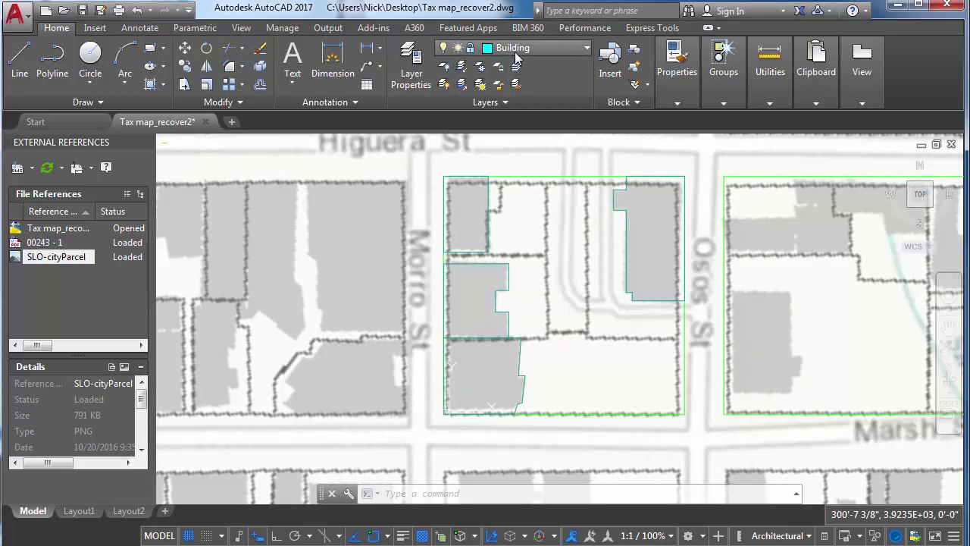
{"action": "left_click", "coordinate": [542, 49]}
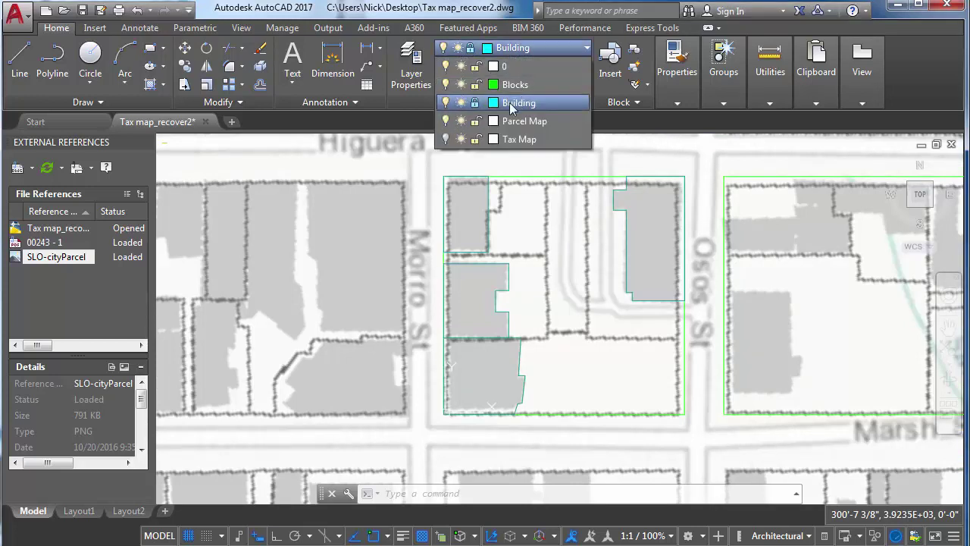
{"action": "left_click", "coordinate": [446, 122]}
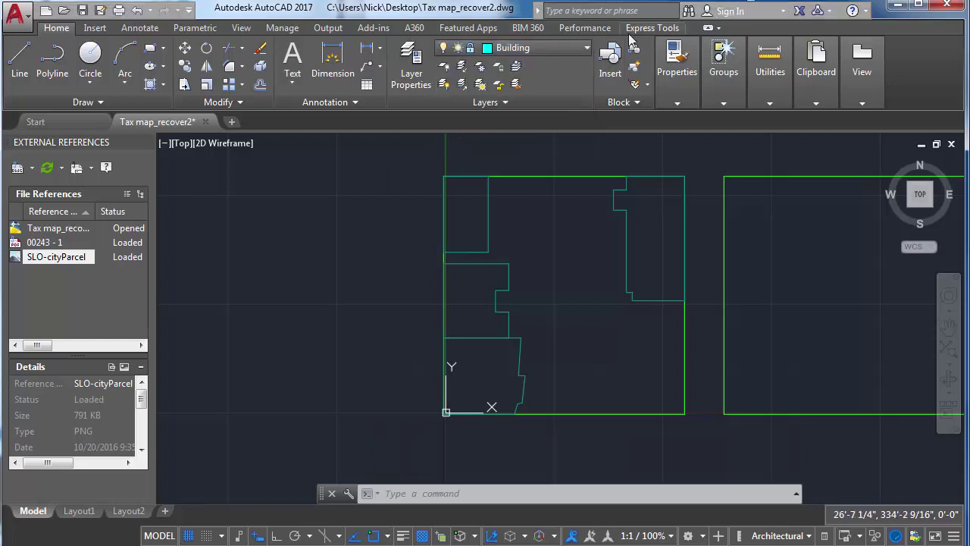
Create a new layer for the building hatches, with a name beginning with BuildingHa.
{"action": "left_click", "coordinate": [419, 76]}
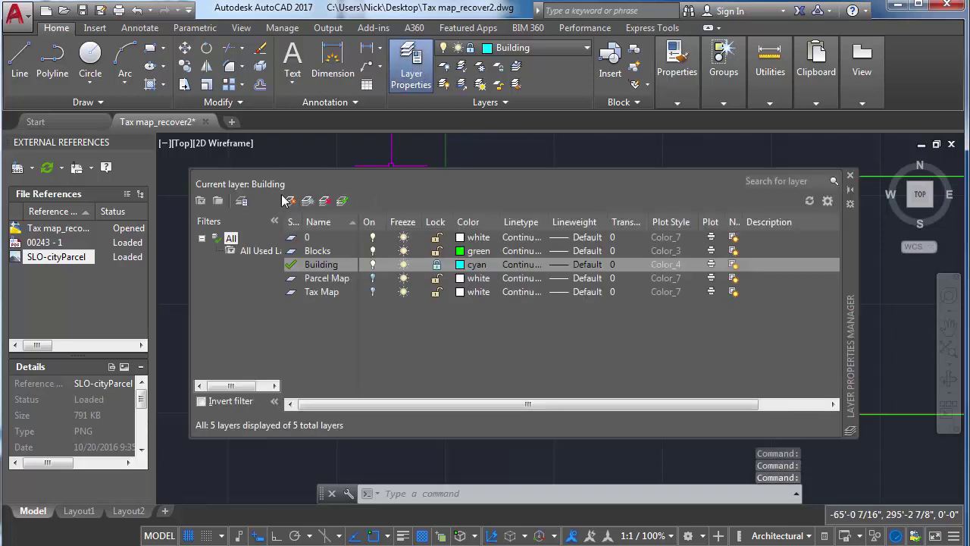
{"action": "left_click", "coordinate": [290, 201]}
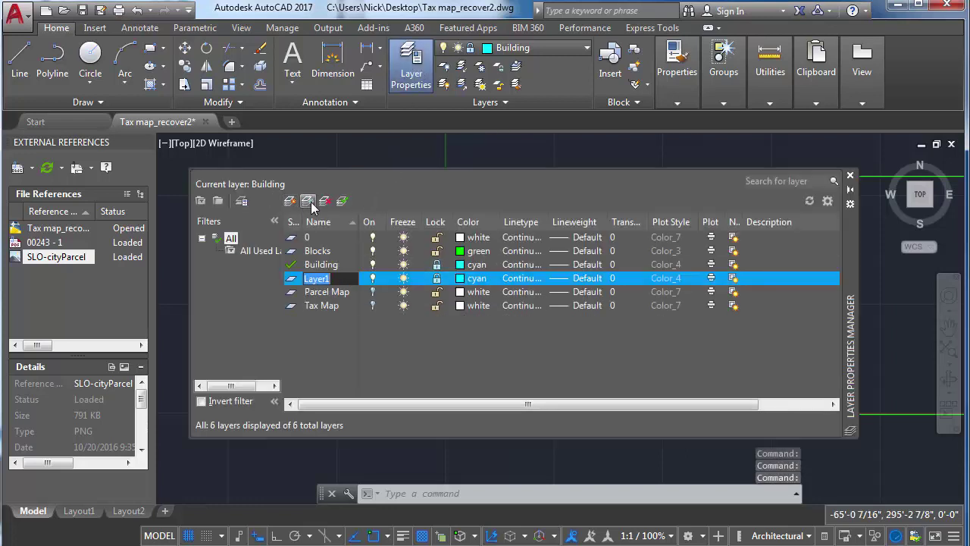
{"action": "type", "text": "BuildingHa..."}
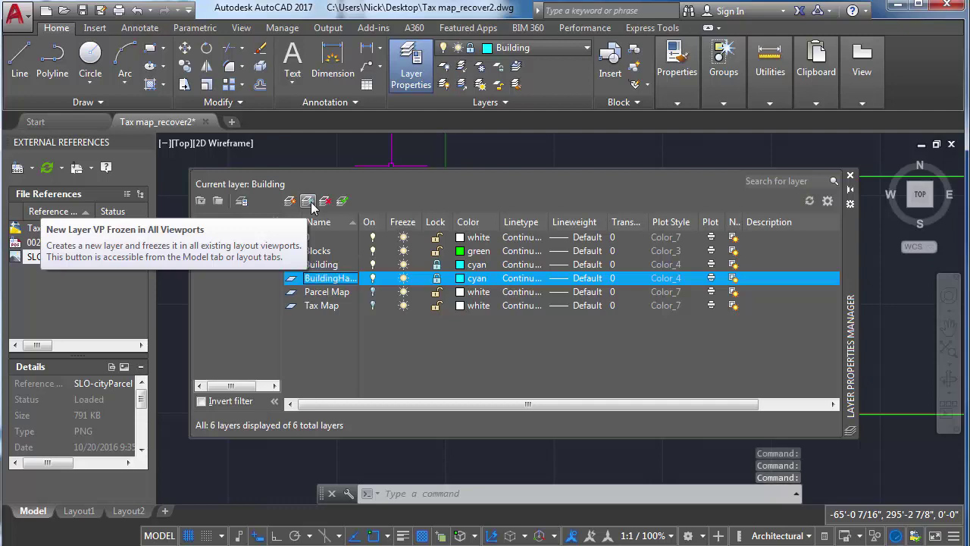
{"action": "left_click", "coordinate": [218, 15]}
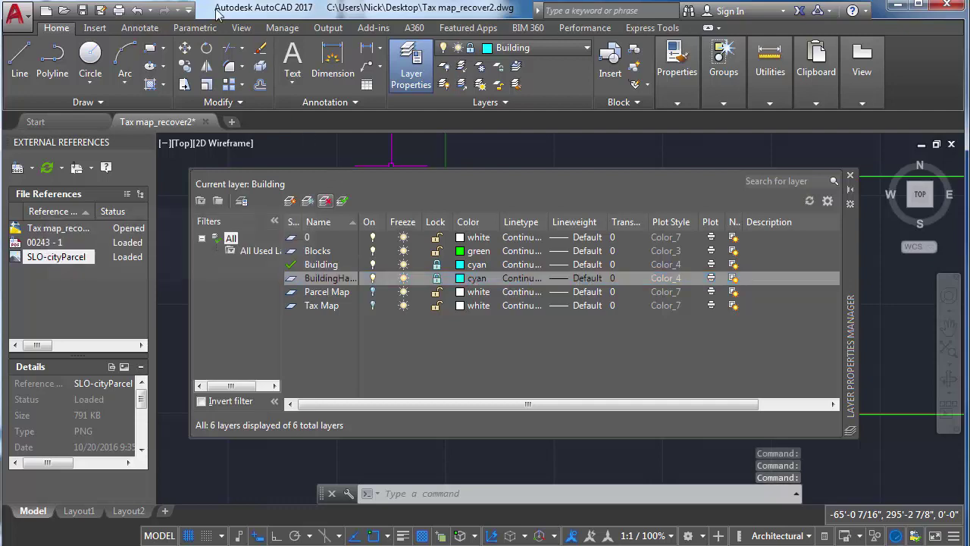
Set the new building hatch layer's color to gray index 252 and unlock the Building layer.
{"action": "left_click", "coordinate": [474, 278]}
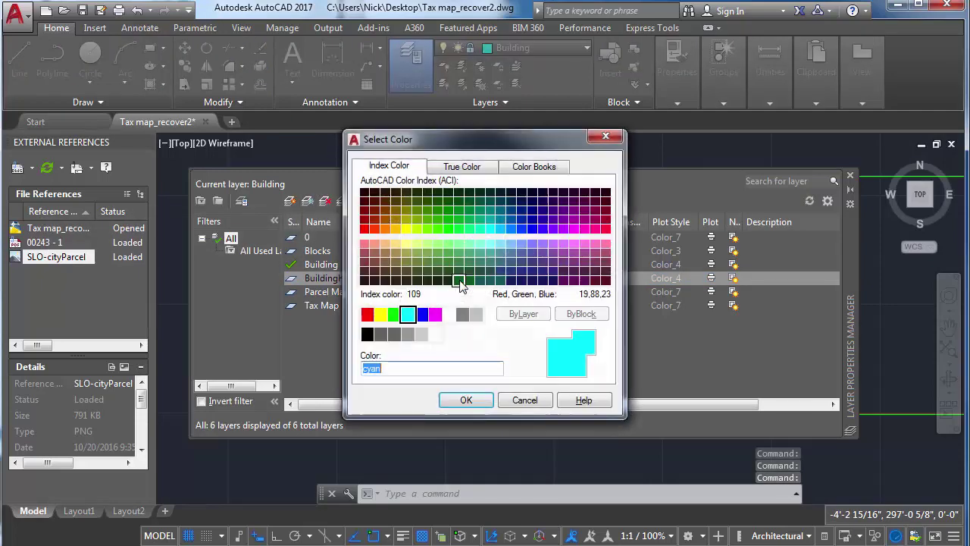
{"action": "left_click", "coordinate": [422, 314]}
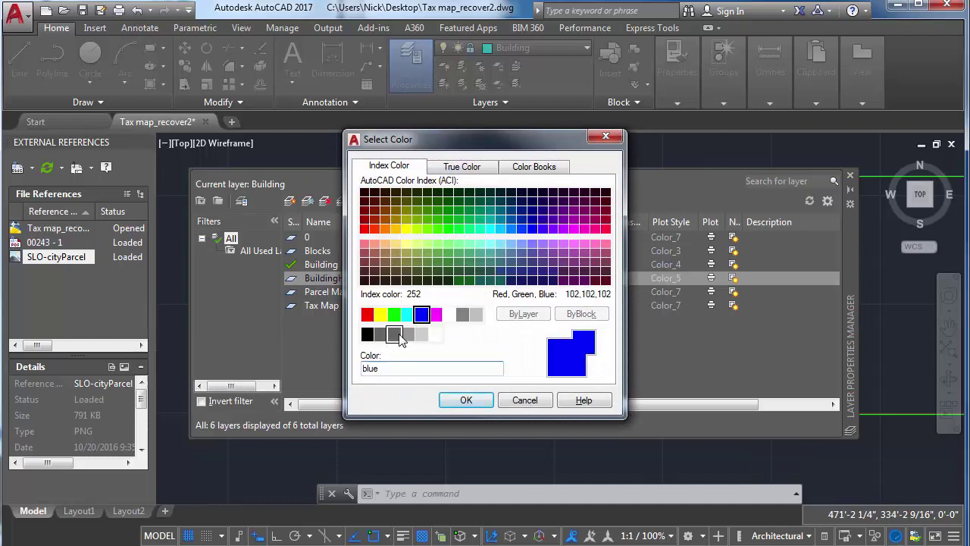
{"action": "left_click", "coordinate": [396, 334]}
{"action": "left_click", "coordinate": [464, 400]}
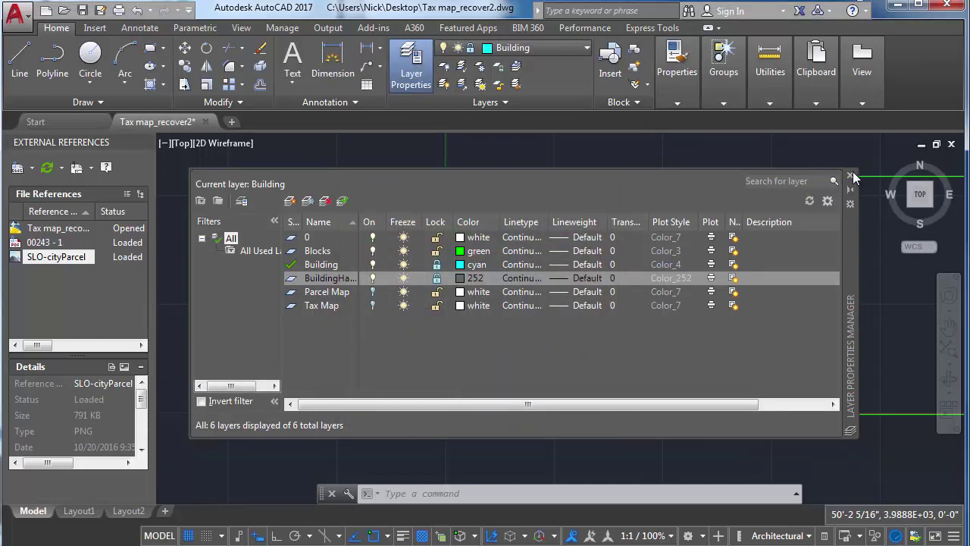
{"action": "left_click", "coordinate": [290, 283]}
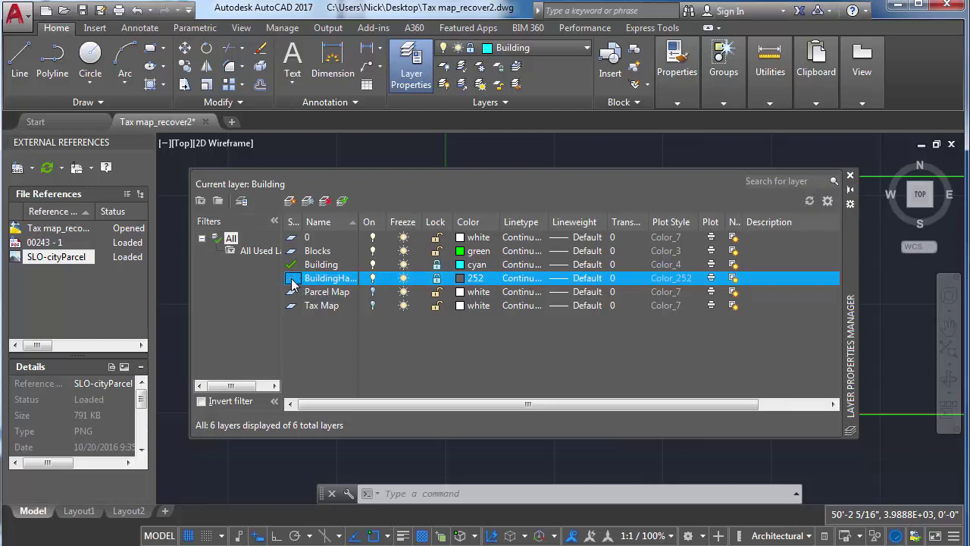
{"action": "key", "text": "Escape"}
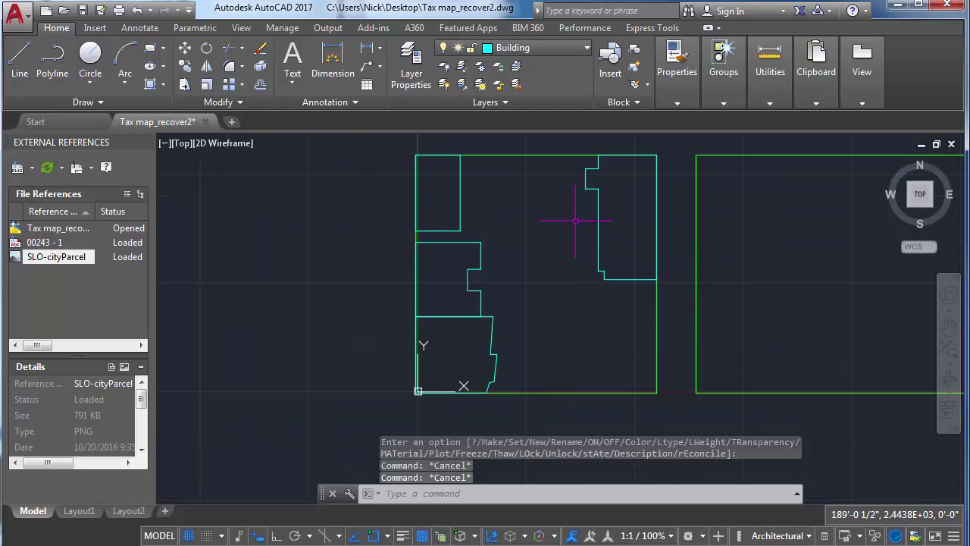
Start a hatch inside the middle building on the block's west side, using the ANSI31 pattern.
{"action": "key", "text": "Return"}
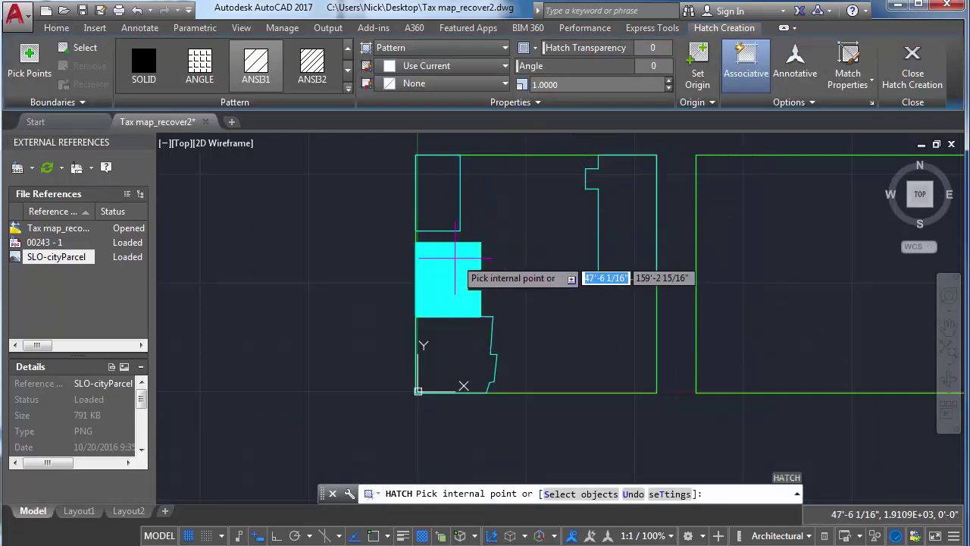
{"action": "left_click", "coordinate": [447, 261]}
{"action": "scroll", "coordinate": [448, 261], "scroll_direction": "up", "scroll_amount": 2}
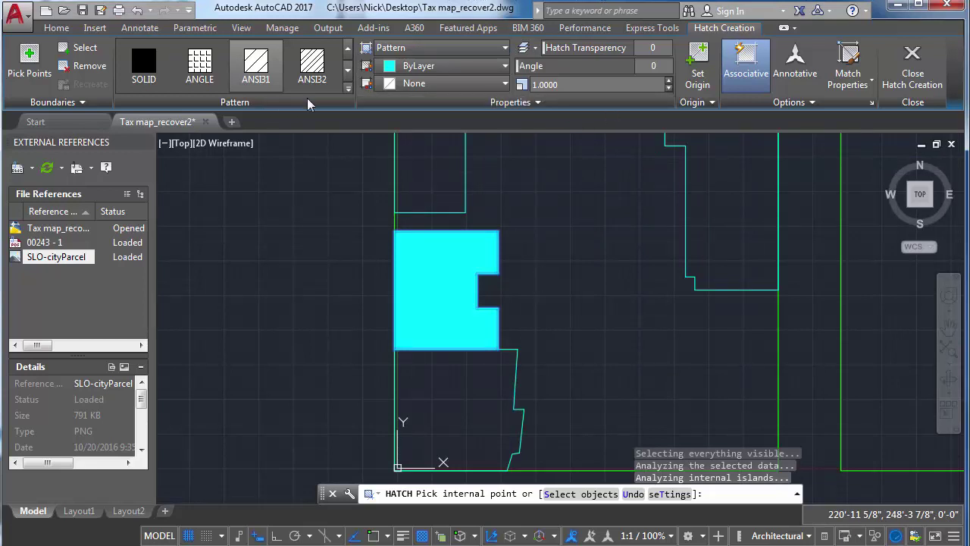
{"action": "left_click", "coordinate": [350, 68]}
{"action": "left_click", "coordinate": [348, 48]}
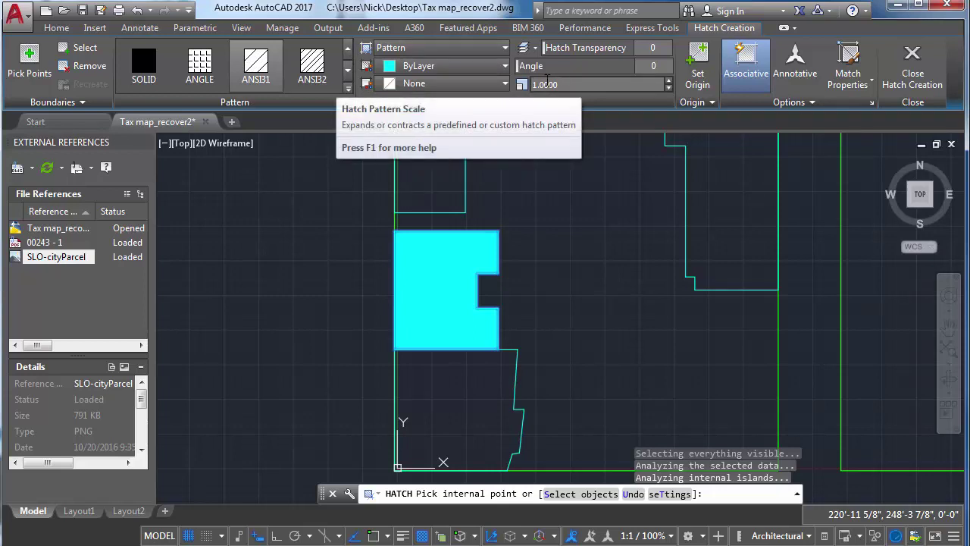
{"action": "left_click", "coordinate": [243, 81]}
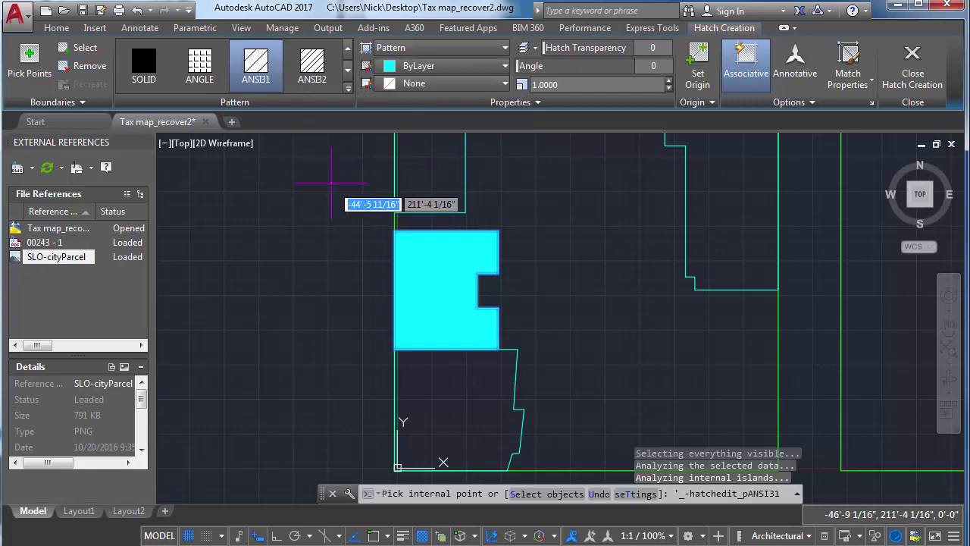
Set the hatch pattern scale to 120 and finish the middle west building's hatch.
{"action": "scroll", "coordinate": [459, 296], "scroll_direction": "up", "scroll_amount": 5}
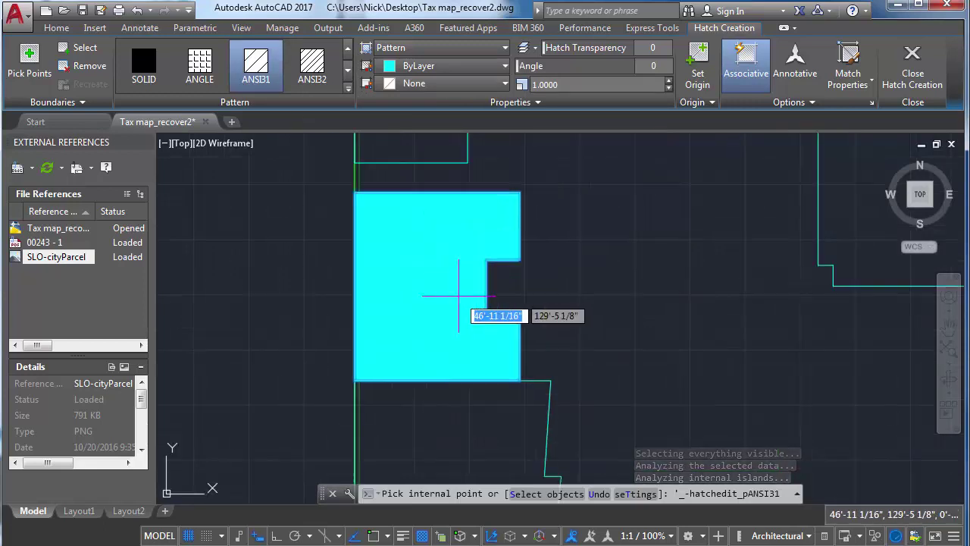
{"action": "middle_click_drag", "start_coordinate": [455, 277], "coordinate": [453, 293]}
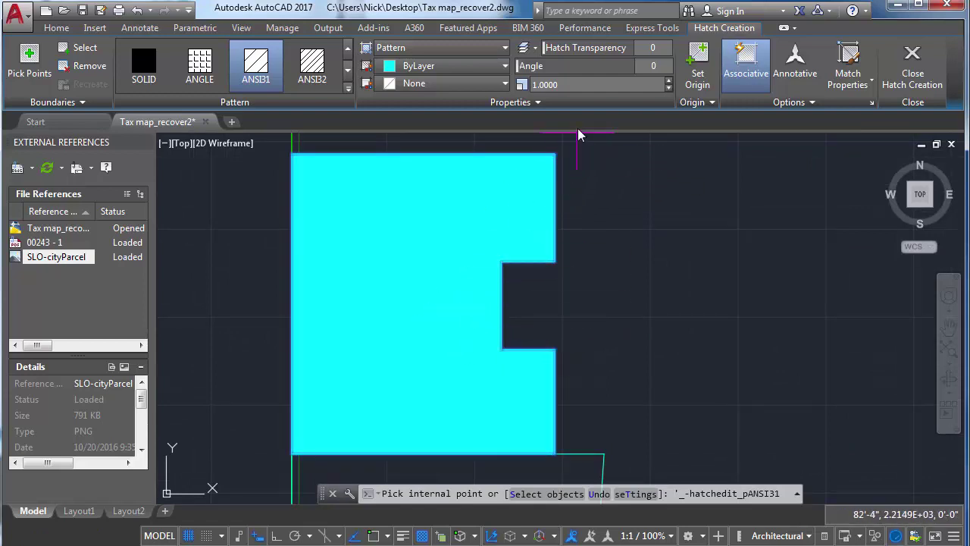
{"action": "left_click", "coordinate": [589, 85]}
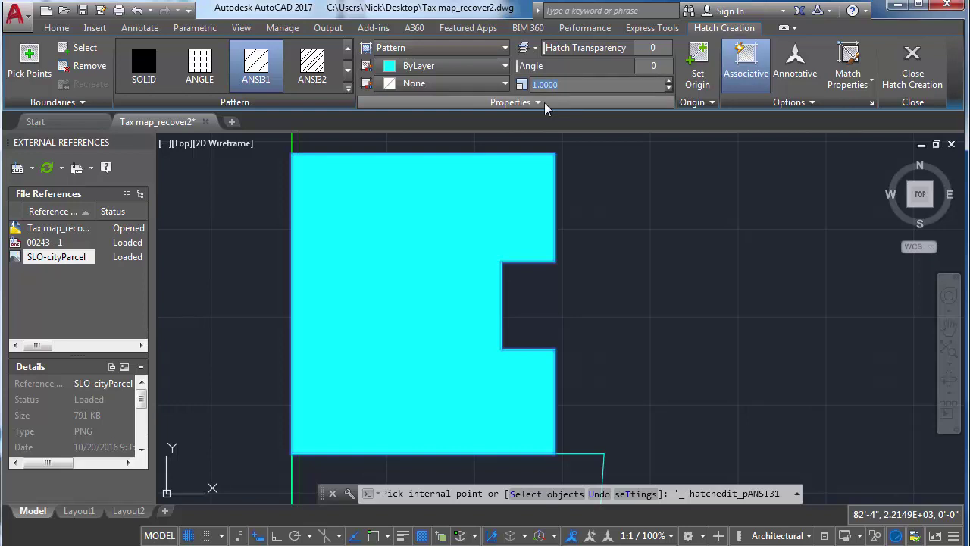
{"action": "key", "text": "Return"}
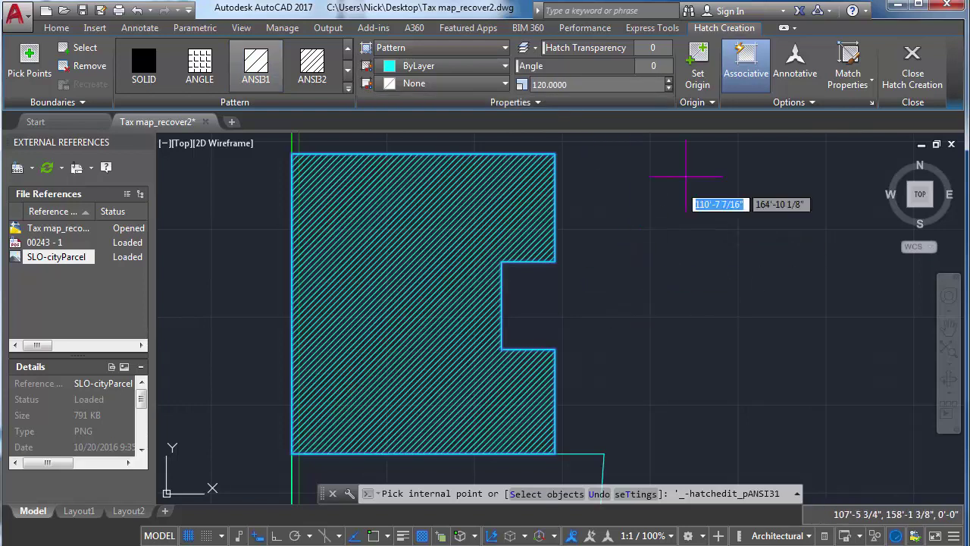
{"action": "left_click", "coordinate": [909, 66]}
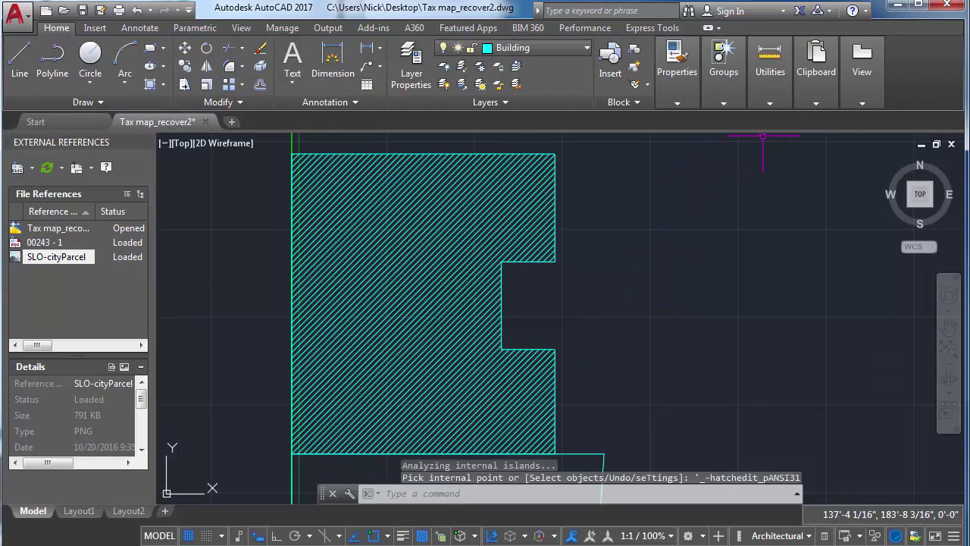
Fill the building in the block's southwest corner with an ANSI31 hatch at scale 120.
{"action": "key", "text": "Escape"}
{"action": "scroll", "coordinate": [578, 194], "scroll_direction": "down", "scroll_amount": 2}
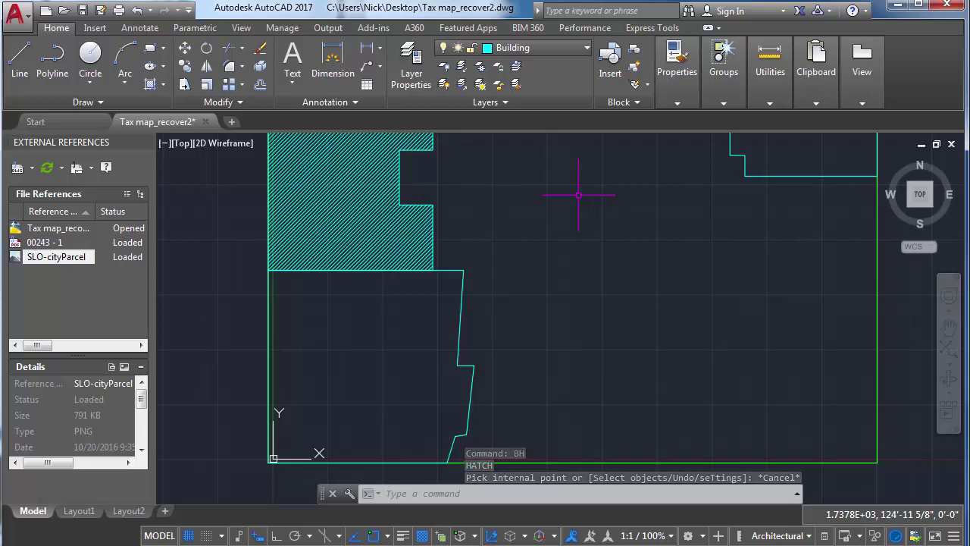
{"action": "type", "text": "bh"}
{"action": "key", "text": "Return"}
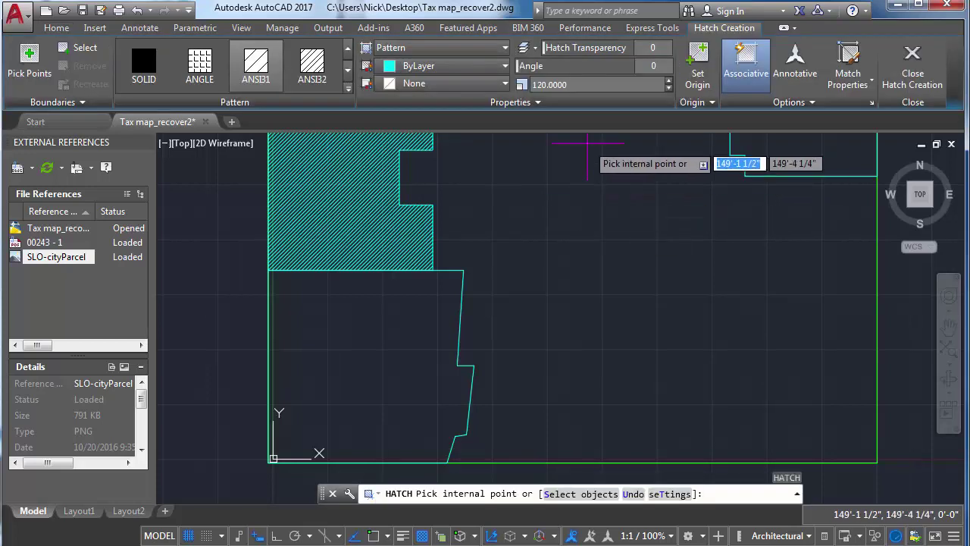
{"action": "left_click", "coordinate": [773, 103]}
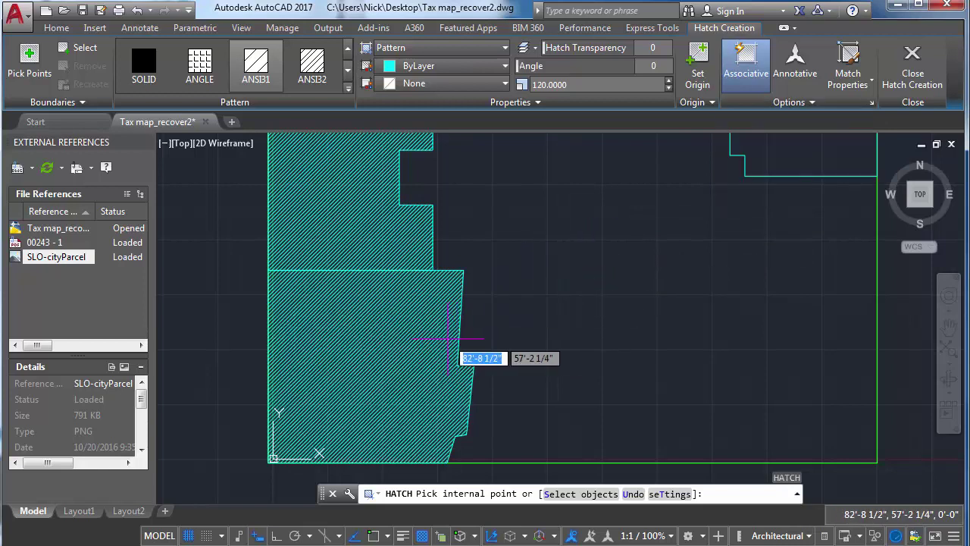
{"action": "left_click", "coordinate": [396, 332]}
Add the same ANSI31 hatch to the east building and the northwest building, and finish the hatch.
{"action": "middle_click_drag", "start_coordinate": [572, 241], "coordinate": [459, 383]}
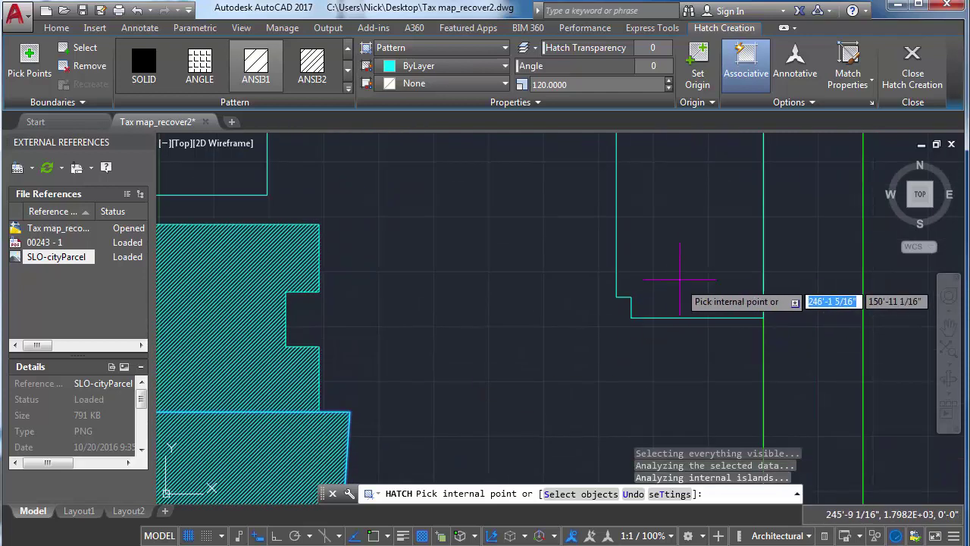
{"action": "left_click", "coordinate": [682, 274]}
{"action": "scroll", "coordinate": [617, 258], "scroll_direction": "down", "scroll_amount": 4}
{"action": "middle_click_drag", "start_coordinate": [617, 258], "coordinate": [631, 338]}
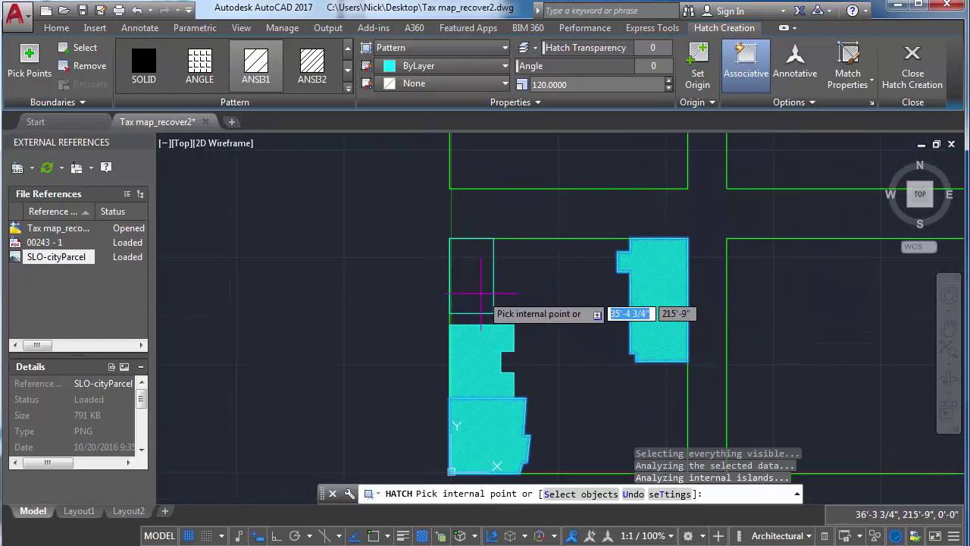
{"action": "left_click", "coordinate": [480, 292]}
{"action": "scroll", "coordinate": [546, 239], "scroll_direction": "up", "scroll_amount": 5}
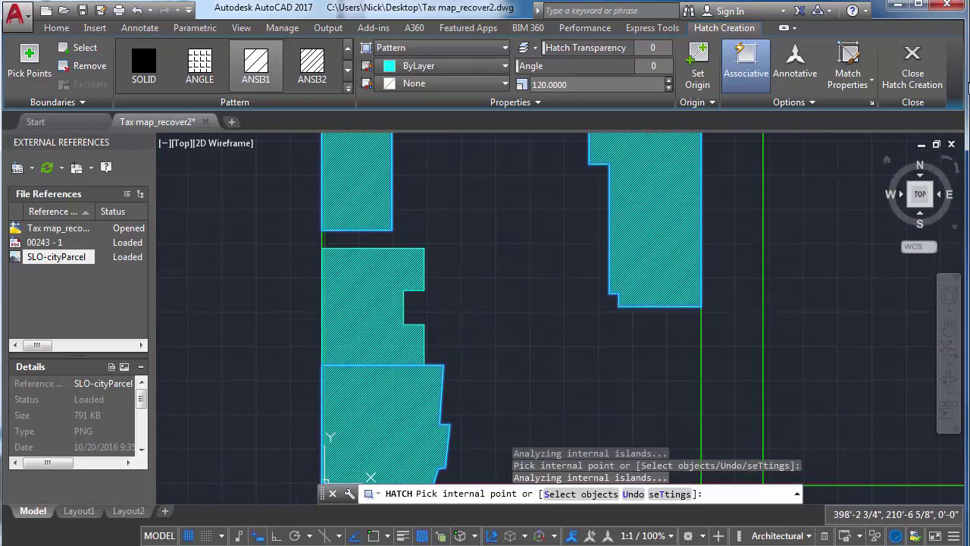
{"action": "left_click", "coordinate": [913, 68]}
{"action": "scroll", "coordinate": [551, 431], "scroll_direction": "up", "scroll_amount": 2}
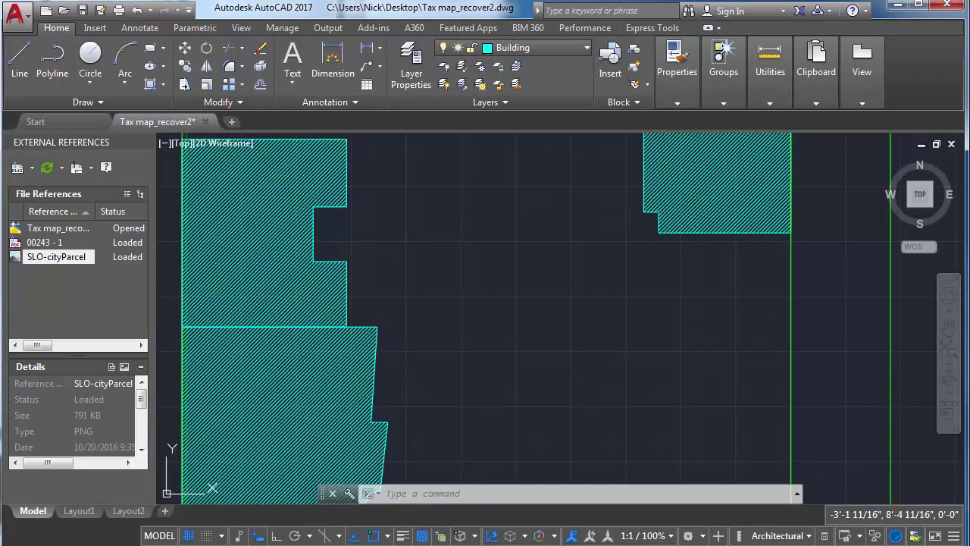
Move the hatches of all four buildings to the BuildingHatch layer.
{"action": "scroll", "coordinate": [476, 262], "scroll_direction": "down", "scroll_amount": 2}
{"action": "mouse_move", "coordinate": [455, 277]}
{"action": "middle_mouse_down"}
{"action": "mouse_move", "coordinate": [475, 280]}
{"action": "mouse_move", "coordinate": [402, 371]}
{"action": "middle_mouse_up"}
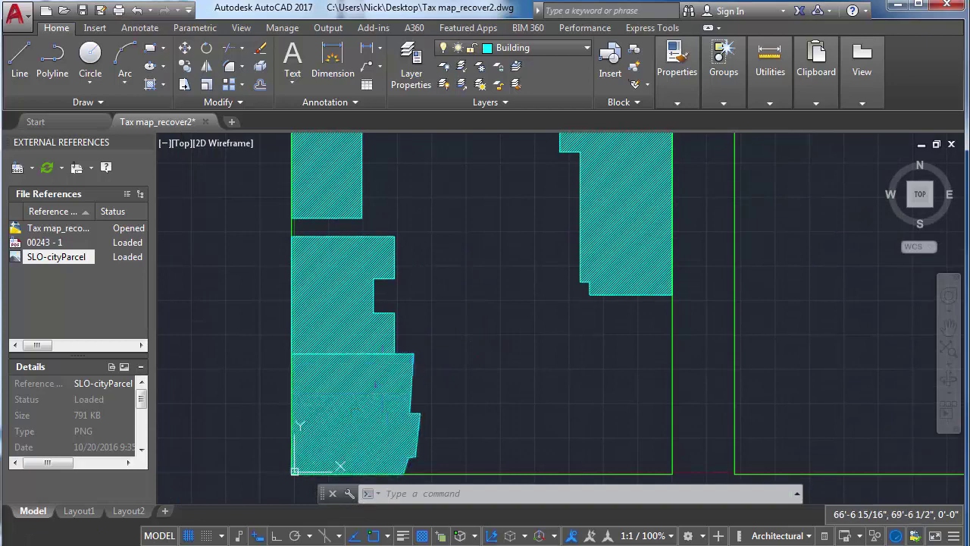
{"action": "left_click", "coordinate": [398, 375]}
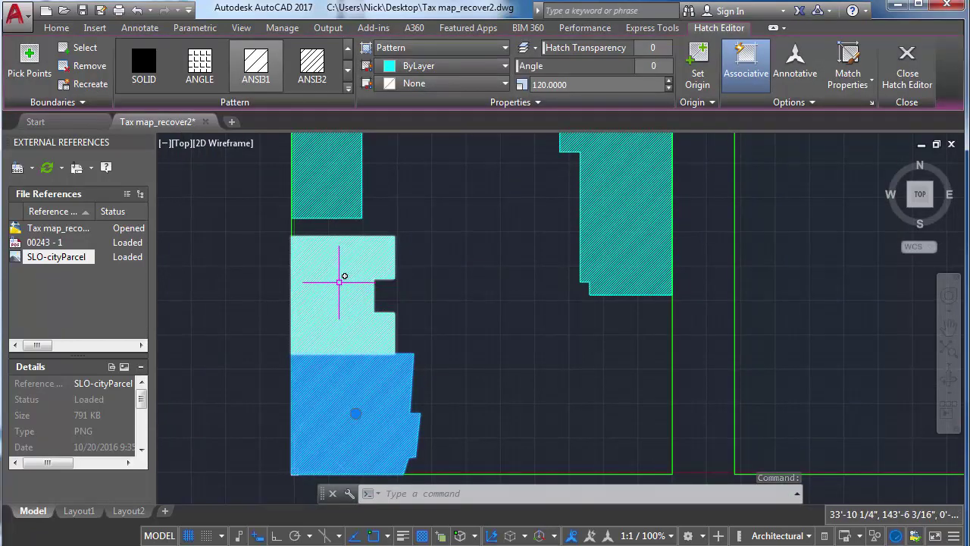
{"action": "left_click", "coordinate": [337, 280]}
{"action": "left_click", "coordinate": [340, 150]}
{"action": "left_click", "coordinate": [618, 201]}
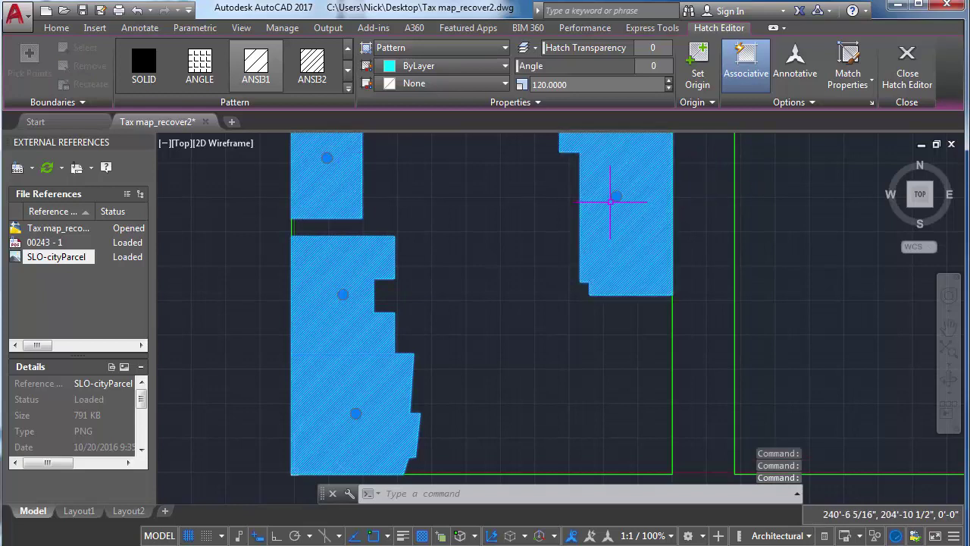
{"action": "middle_click_drag", "start_coordinate": [474, 239], "coordinate": [476, 263]}
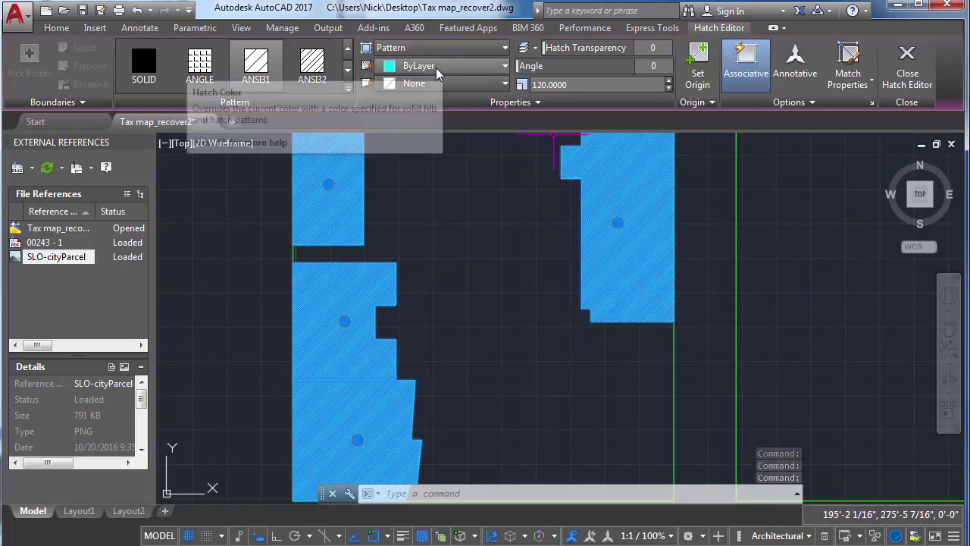
{"action": "left_click", "coordinate": [63, 27]}
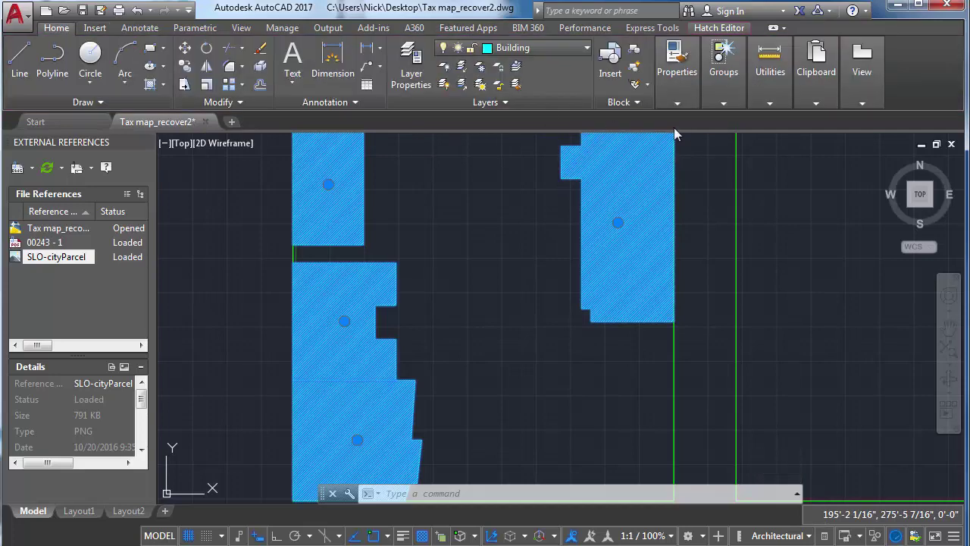
{"action": "left_click", "coordinate": [554, 53]}
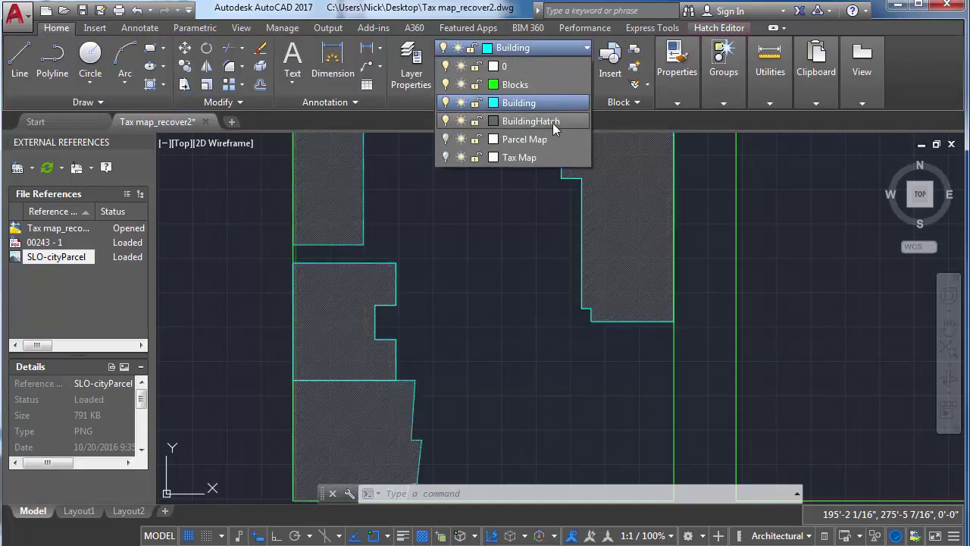
{"action": "left_click", "coordinate": [552, 123]}
{"action": "key", "text": "Escape"}
Examine the gray hatches against the building outlines, both across the whole block and close up.
{"action": "scroll", "coordinate": [292, 319], "scroll_direction": "down", "scroll_amount": 2}
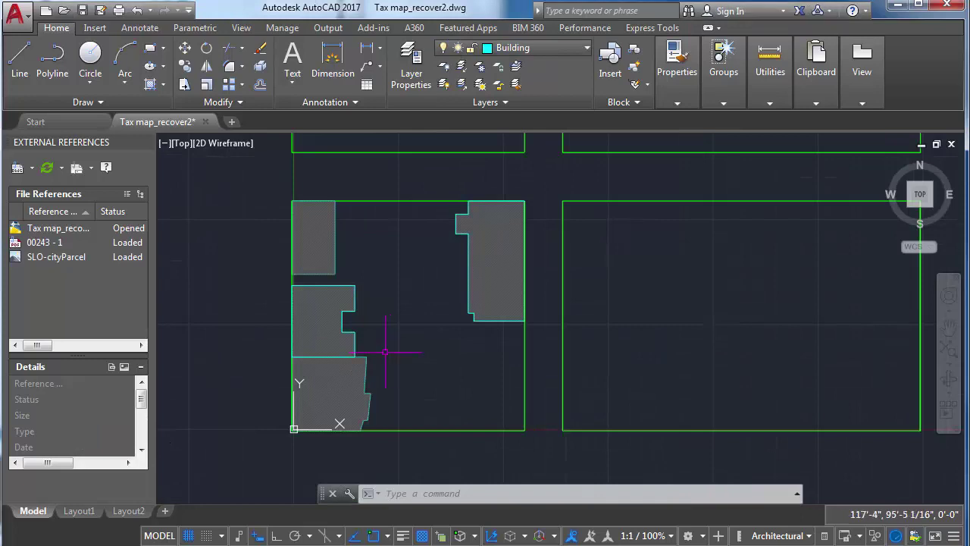
{"action": "scroll", "coordinate": [385, 345], "scroll_direction": "up", "scroll_amount": 2}
{"action": "middle_click_drag", "start_coordinate": [380, 330], "coordinate": [396, 341]}
{"action": "scroll", "coordinate": [340, 390], "scroll_direction": "up", "scroll_amount": 2}
{"action": "middle_click_drag", "start_coordinate": [438, 396], "coordinate": [448, 381]}
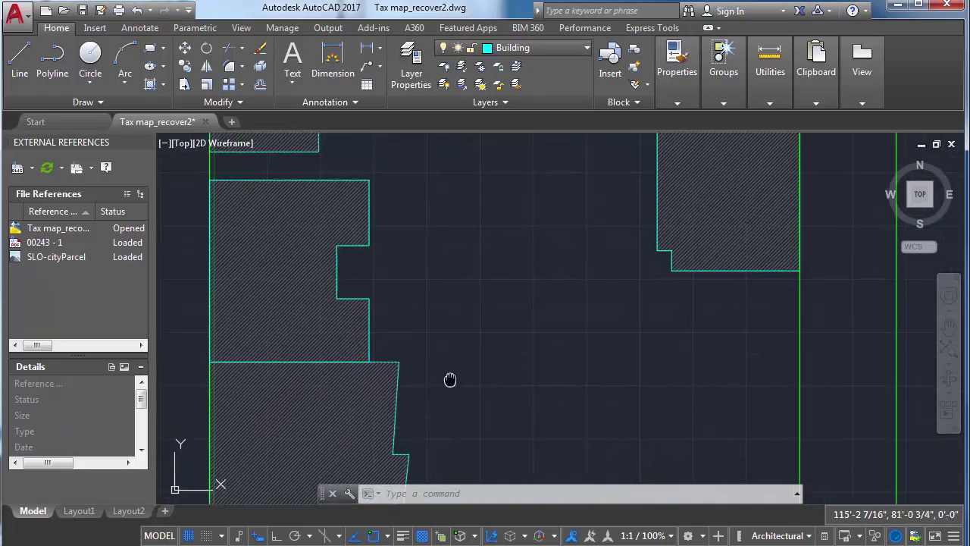
{"action": "scroll", "coordinate": [466, 422], "scroll_direction": "down", "scroll_amount": 1}
{"action": "scroll", "coordinate": [466, 426], "scroll_direction": "down", "scroll_amount": 1}
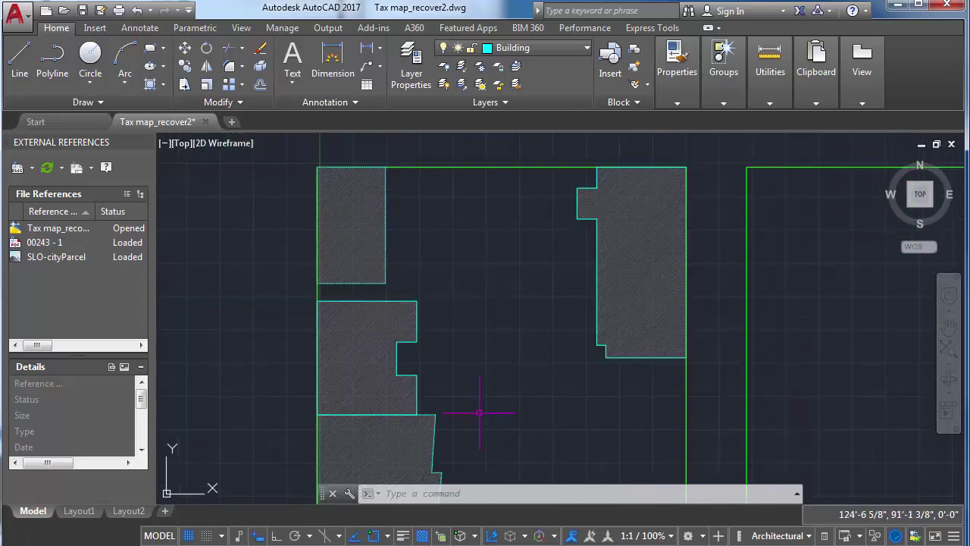
{"action": "middle_click_drag", "start_coordinate": [459, 396], "coordinate": [445, 335]}
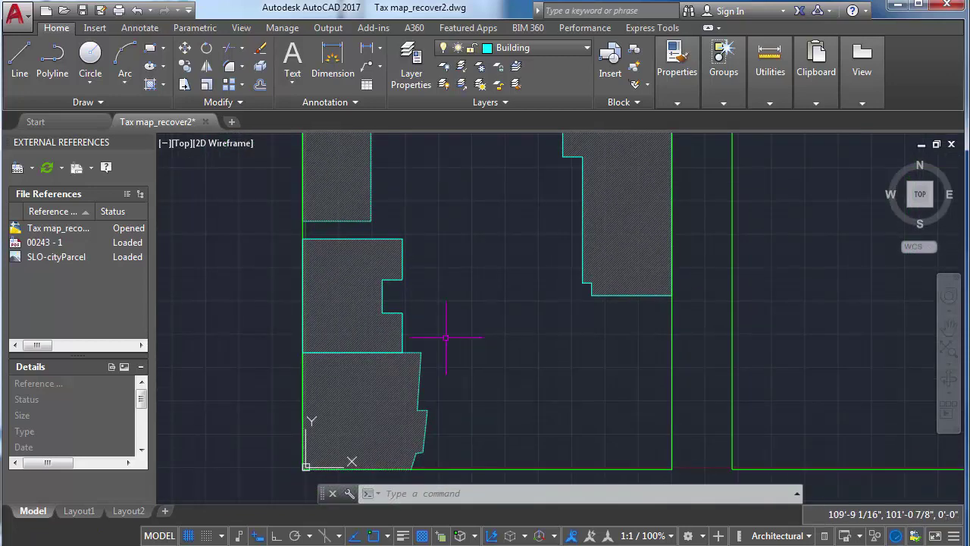
Turn the BuildingHatch layer off and back on.
{"action": "left_click", "coordinate": [546, 53]}
{"action": "left_click", "coordinate": [445, 120]}
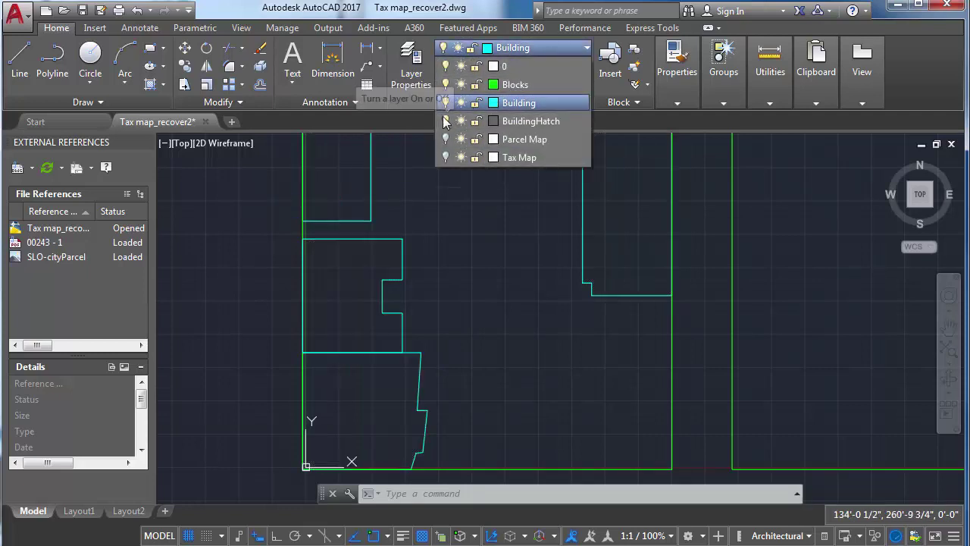
{"action": "left_click", "coordinate": [451, 223]}
{"action": "left_click", "coordinate": [526, 54]}
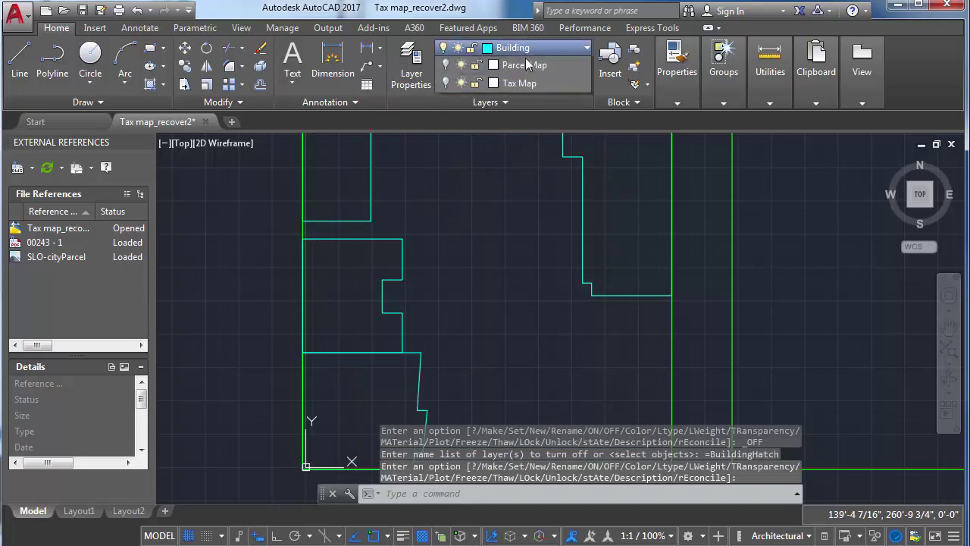
{"action": "left_click", "coordinate": [445, 118]}
{"action": "left_click", "coordinate": [381, 331]}
{"action": "scroll", "coordinate": [381, 331], "scroll_direction": "up", "scroll_amount": 4}
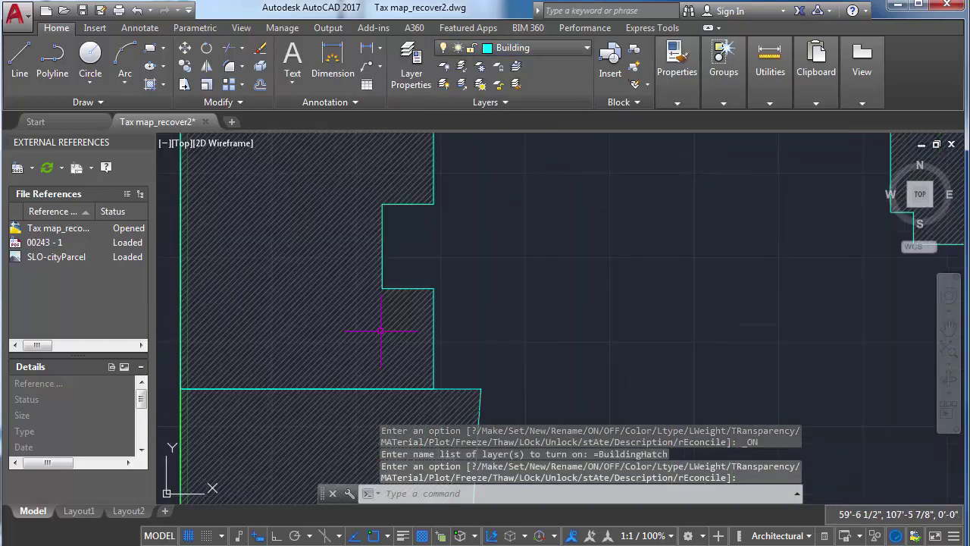
Review the Hatch Edit settings of the middle west building's hatch and close them.
{"action": "middle_click_drag", "start_coordinate": [392, 320], "coordinate": [478, 325]}
{"action": "scroll", "coordinate": [428, 229], "scroll_direction": "up", "scroll_amount": 4}
{"action": "middle_click_drag", "start_coordinate": [454, 235], "coordinate": [498, 257]}
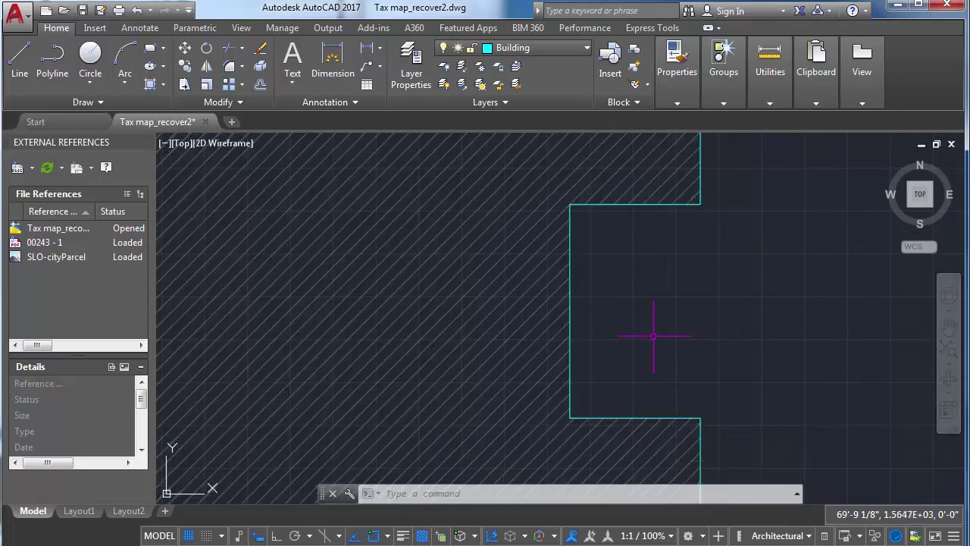
{"action": "scroll", "coordinate": [654, 336], "scroll_direction": "down", "scroll_amount": 2}
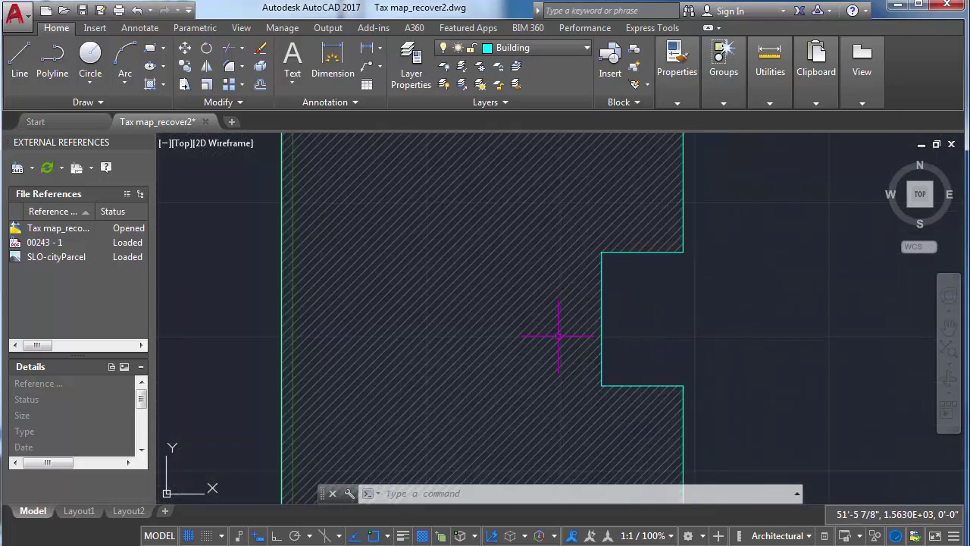
{"action": "type", "text": "he"}
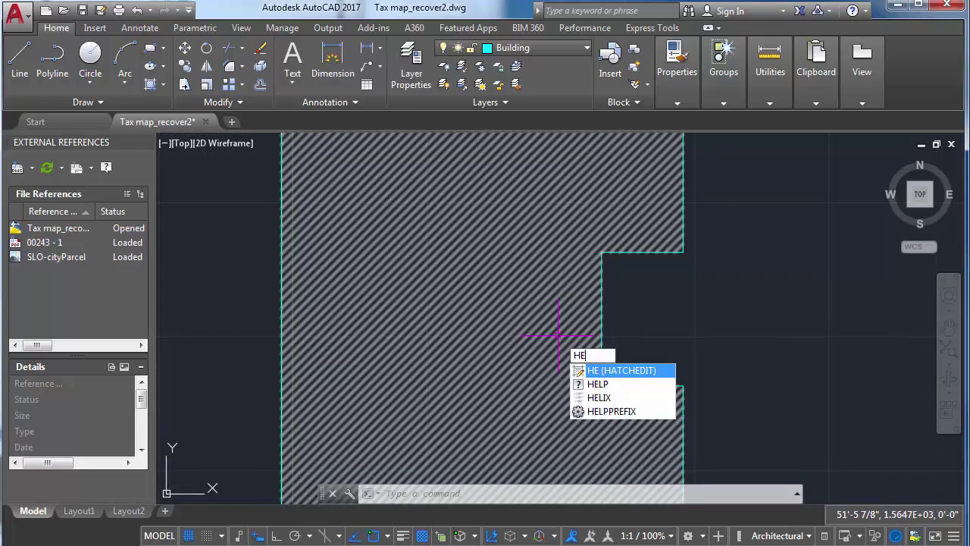
{"action": "key", "text": "Return"}
{"action": "left_click", "coordinate": [404, 311]}
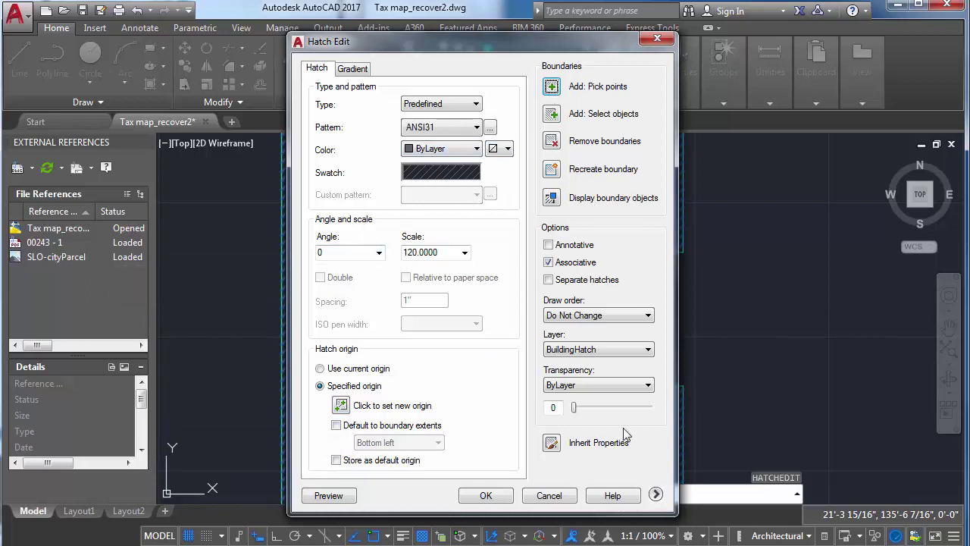
{"action": "left_click", "coordinate": [485, 496]}
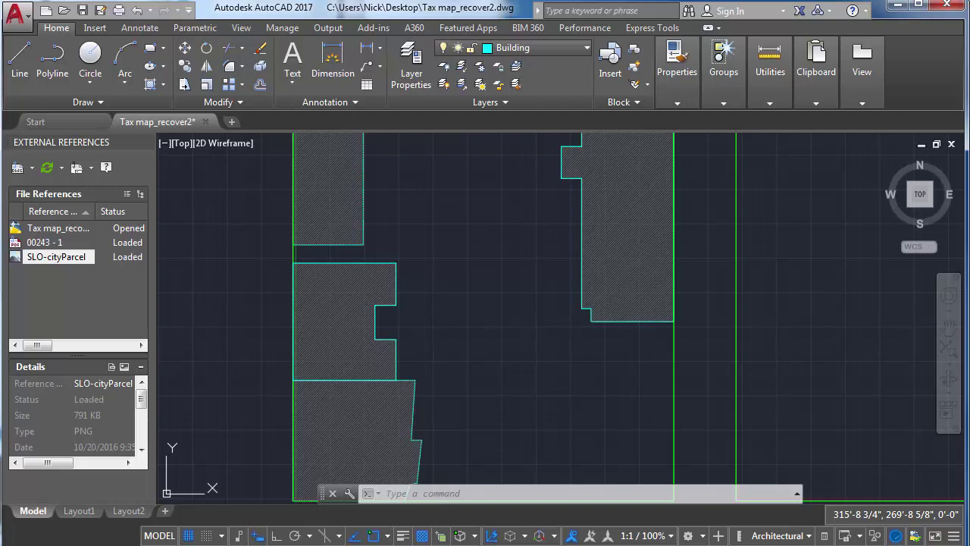
{"action": "scroll", "coordinate": [487, 397], "scroll_direction": "down", "scroll_amount": 4}
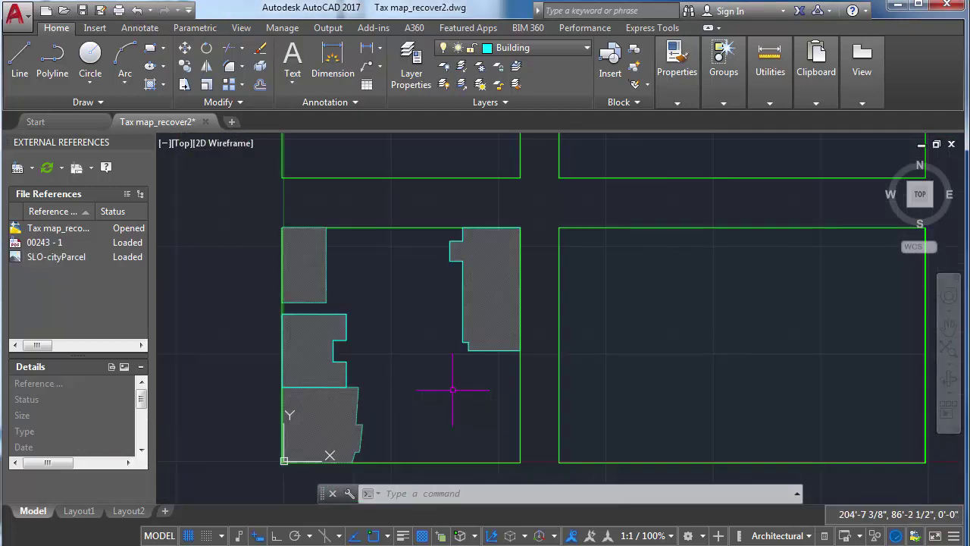
{"action": "middle_click_drag", "start_coordinate": [447, 388], "coordinate": [433, 383]}
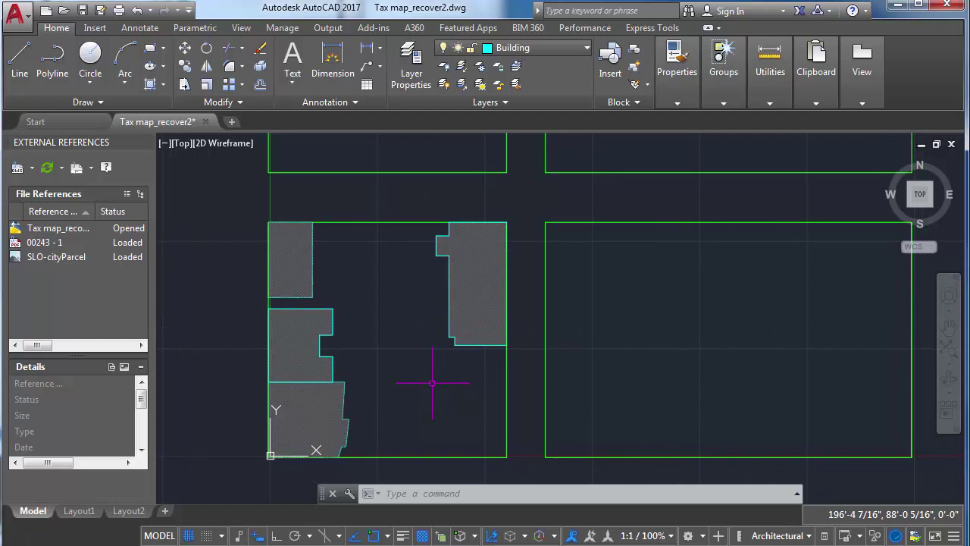